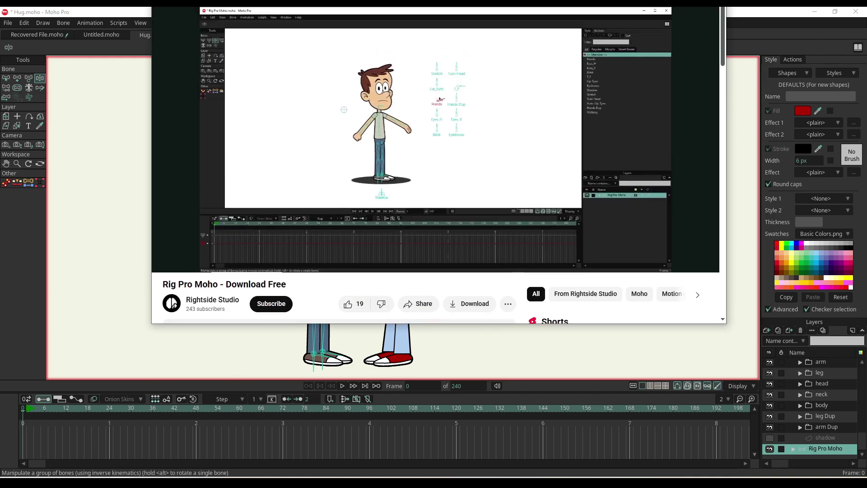
- Look over the Rig Pro Moho free download video page and close the browser to return to Moho
scroll(481, 274, "down", 1)
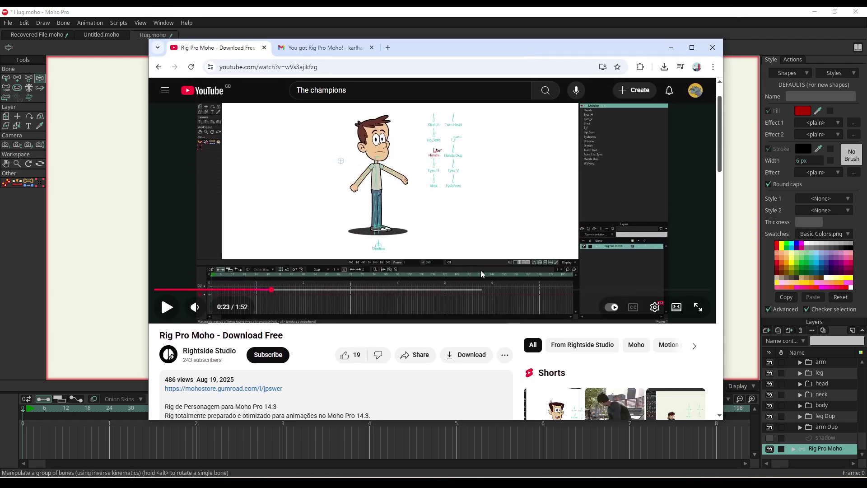
scroll(481, 270, "up", 1)
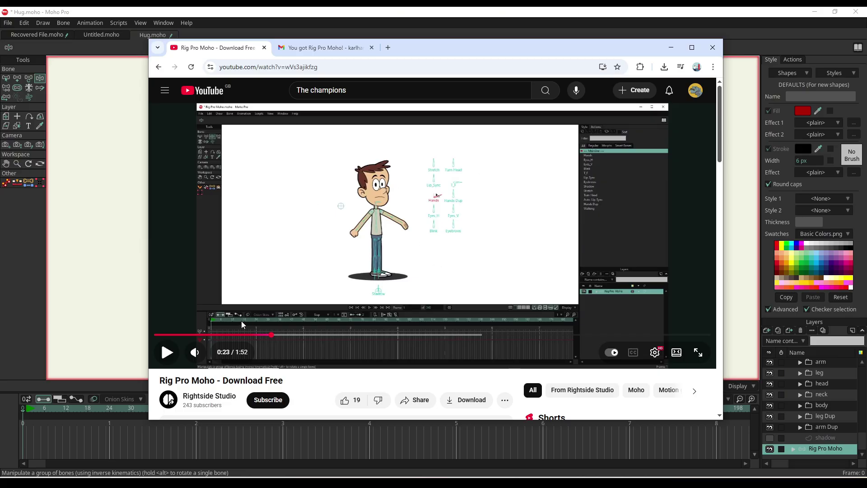
scroll(271, 334, "down", 2)
scroll(306, 344, "up", 2)
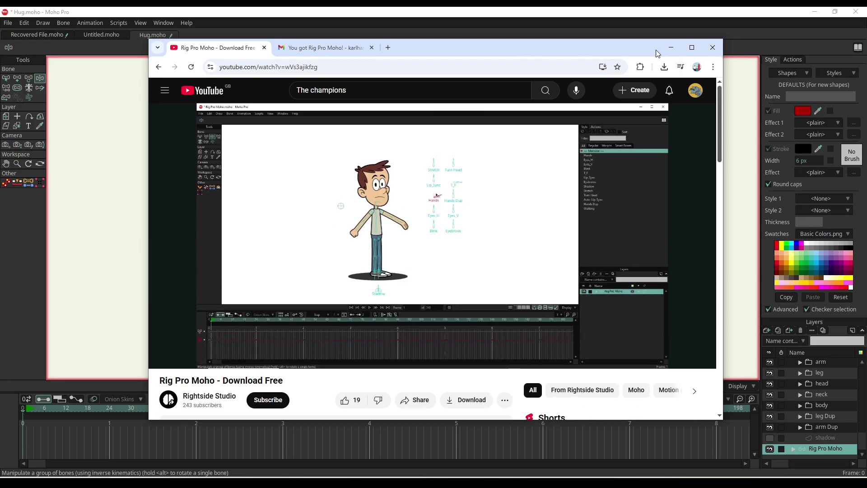
left_click(713, 47)
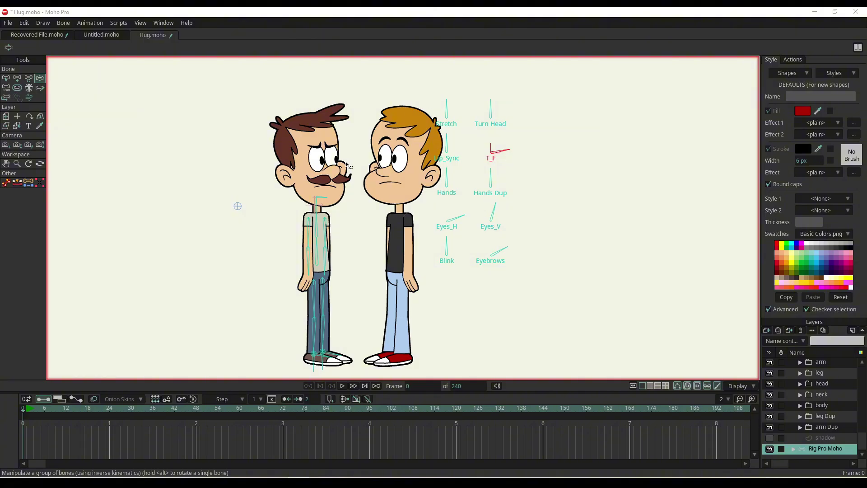
- Examine the two facing character rigs, from their facial features to their full bodies and control bones
scroll(327, 172, "up", 2)
scroll(325, 171, "up", 3)
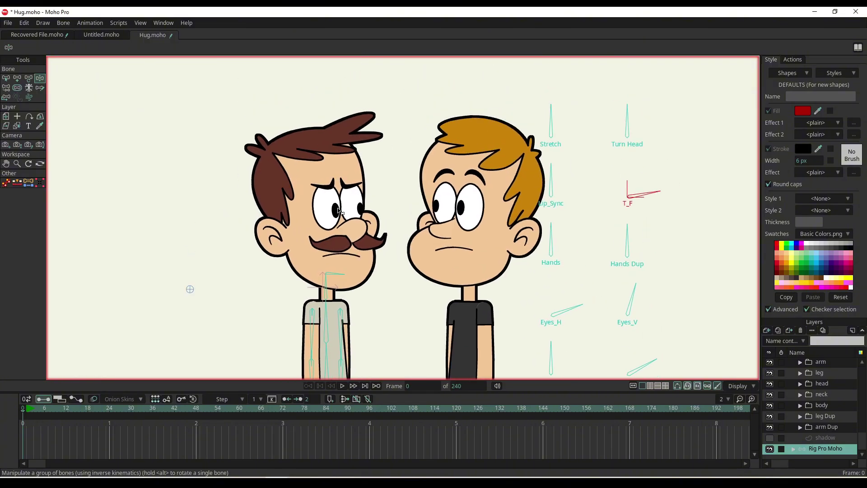
left_click_drag(441, 243, 420, 198)
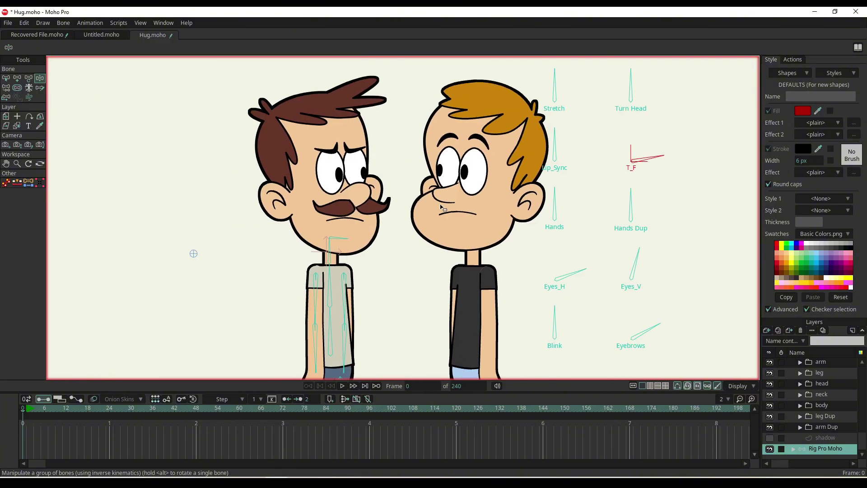
left_click_drag(472, 245, 465, 248)
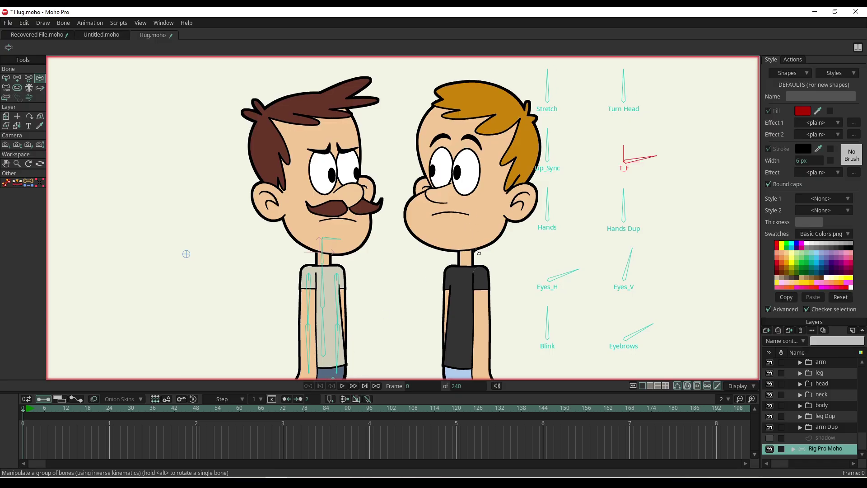
scroll(468, 252, "down", 2)
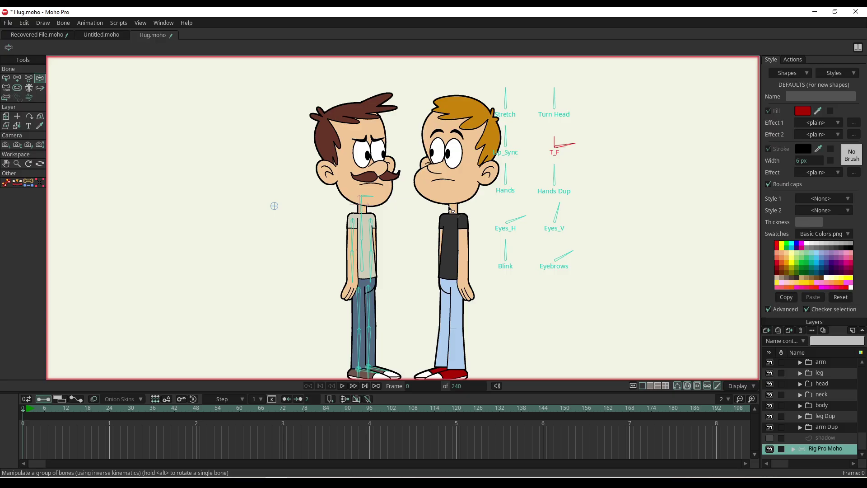
scroll(442, 206, "down", 1)
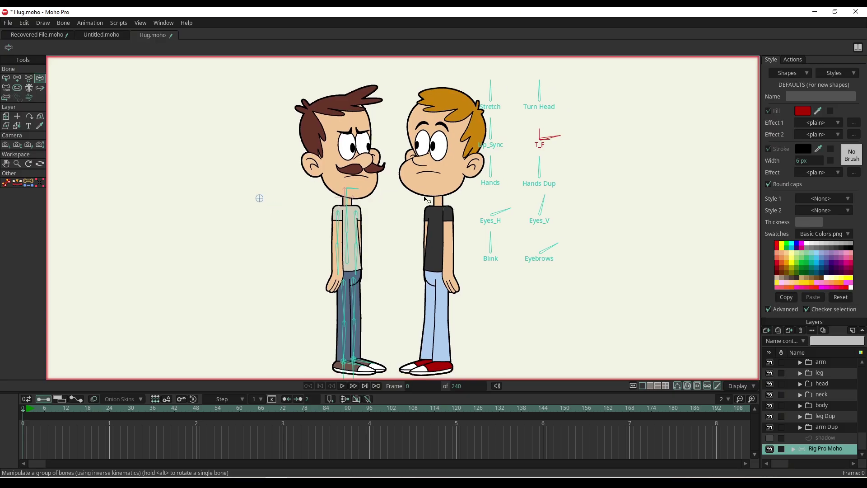
scroll(372, 172, "up", 4)
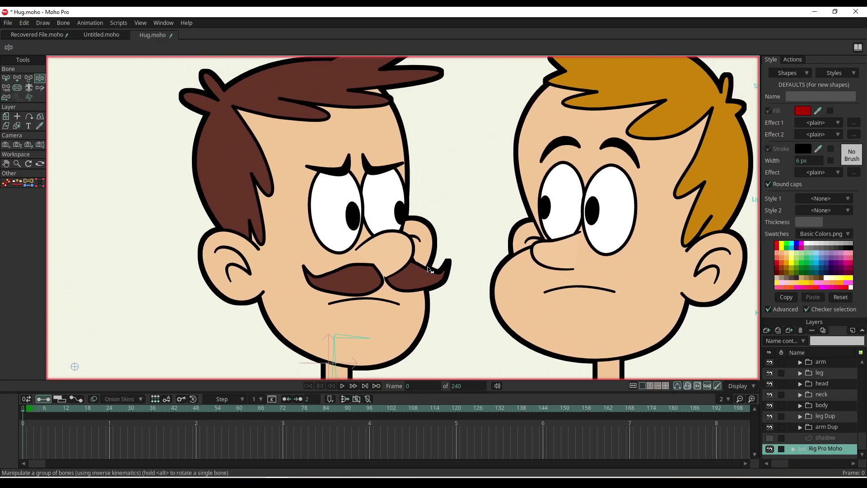
scroll(438, 264, "down", 4)
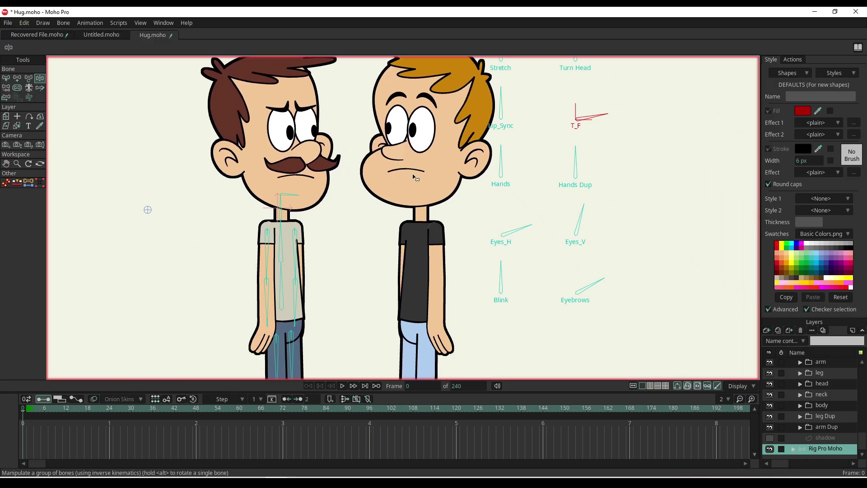
scroll(463, 237, "left", 3)
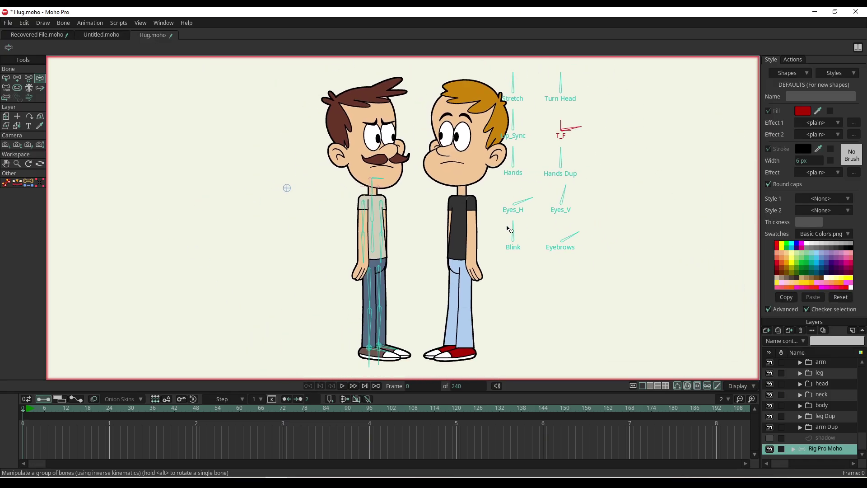
scroll(507, 234, "down", 2)
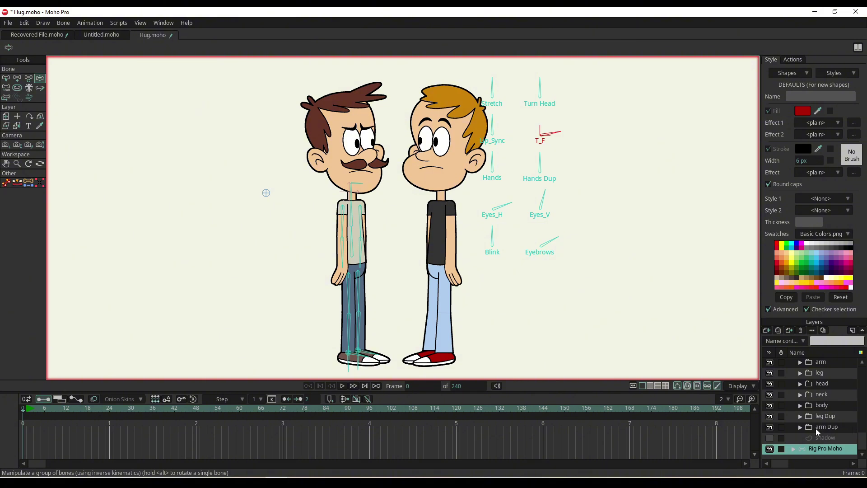
- Select the Rig Pro Moho 2 layer and go to frame 1 of the timeline
scroll(805, 436, "up", 1)
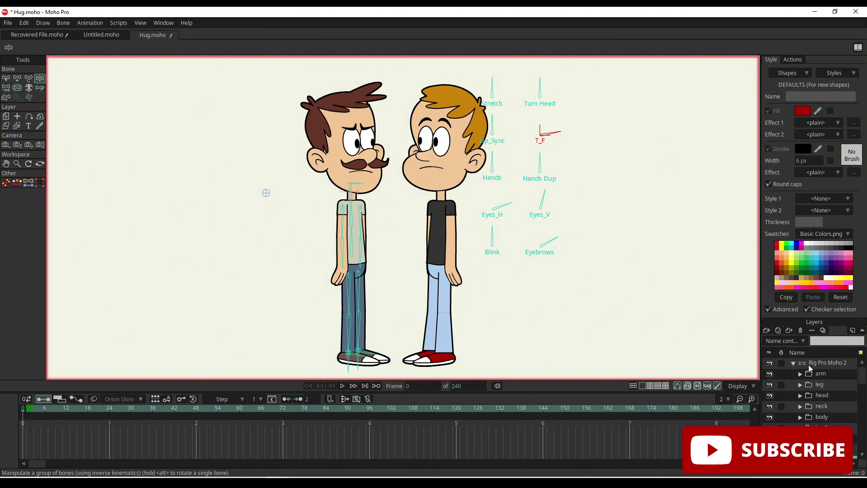
left_click(811, 364)
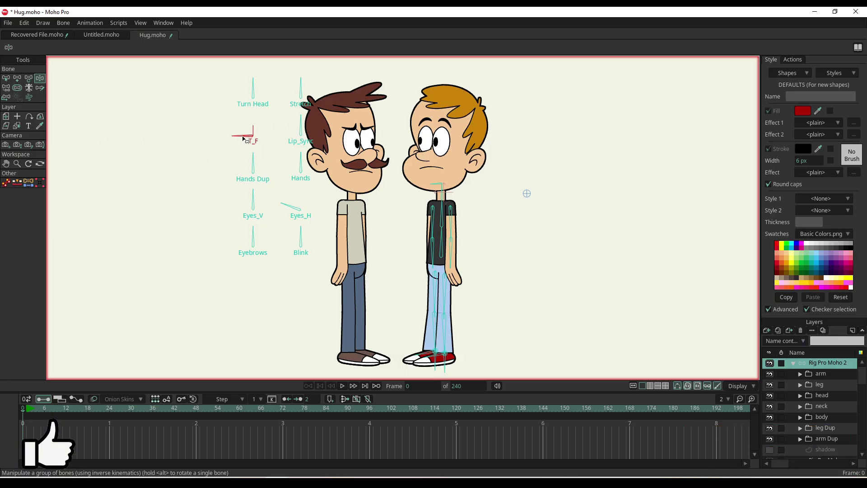
mouse_move(244, 139)
left_mouse_down()
mouse_move(253, 143)
mouse_move(244, 138)
left_mouse_up()
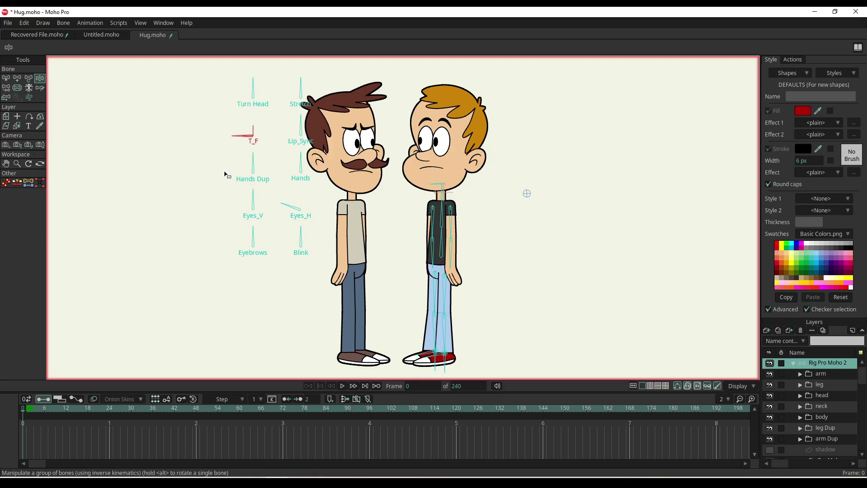
left_click_drag(38, 413, 28, 412)
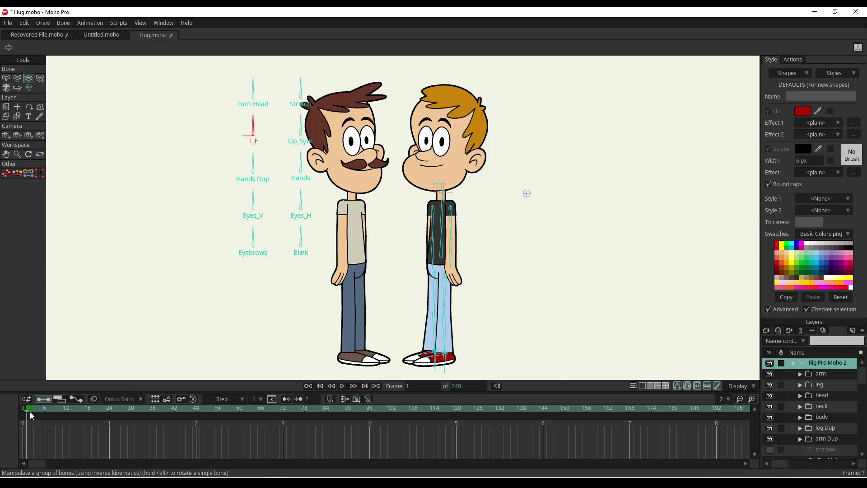
- Rotate the blond character's T_F, Eyes_H, Blink and Eyebrows control bones for a sideways gaze with lowered lids and sad brows
left_click_drag(254, 90, 301, 84)
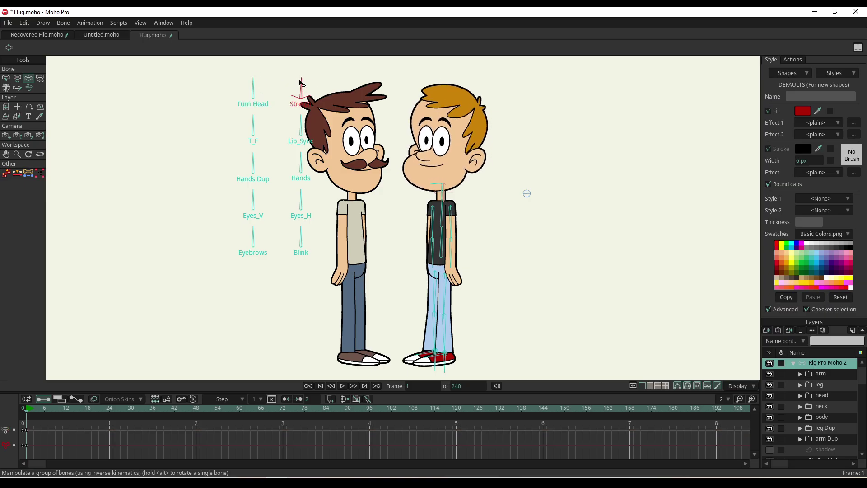
left_click_drag(296, 121, 283, 171)
left_click_drag(300, 201, 277, 203)
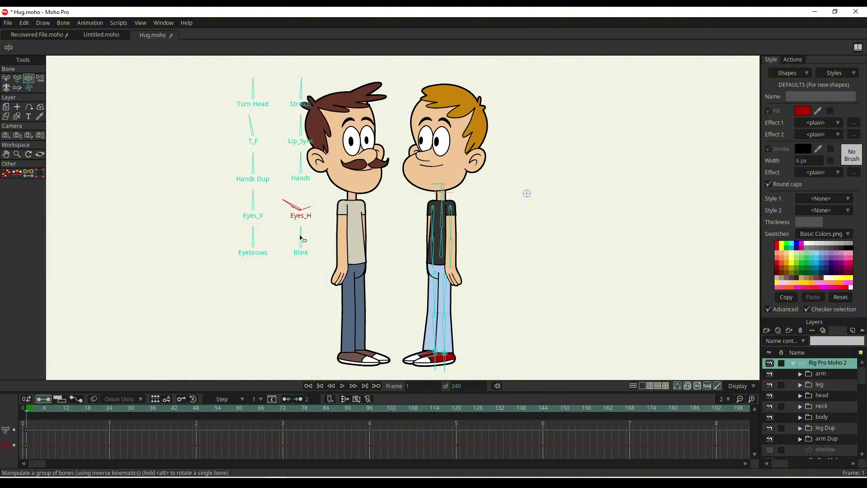
left_click_drag(299, 235, 243, 235)
left_click(260, 230)
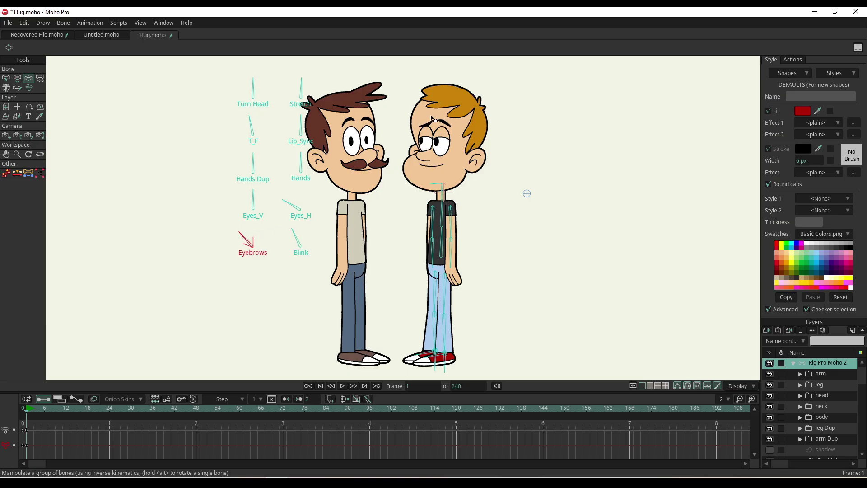
- On the Rig Pro Moho layer, rotate the Eyes_H, Eyebrows, Blink and T_F bones to give the moustached character an angry, frowning stare
scroll(815, 451, "down", 1)
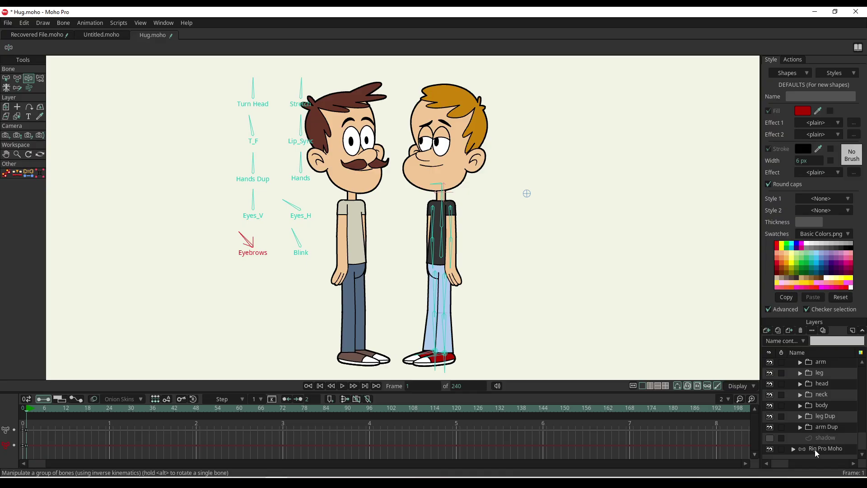
left_click(817, 449)
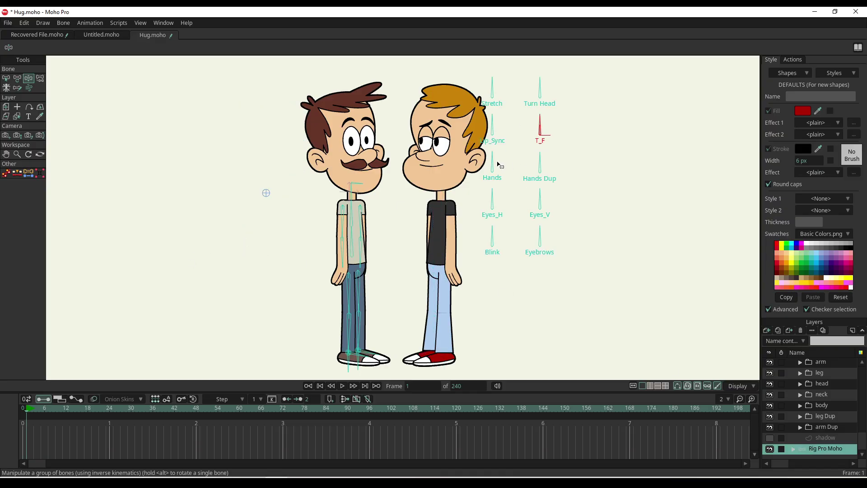
left_click_drag(496, 207, 559, 244)
left_click(494, 232)
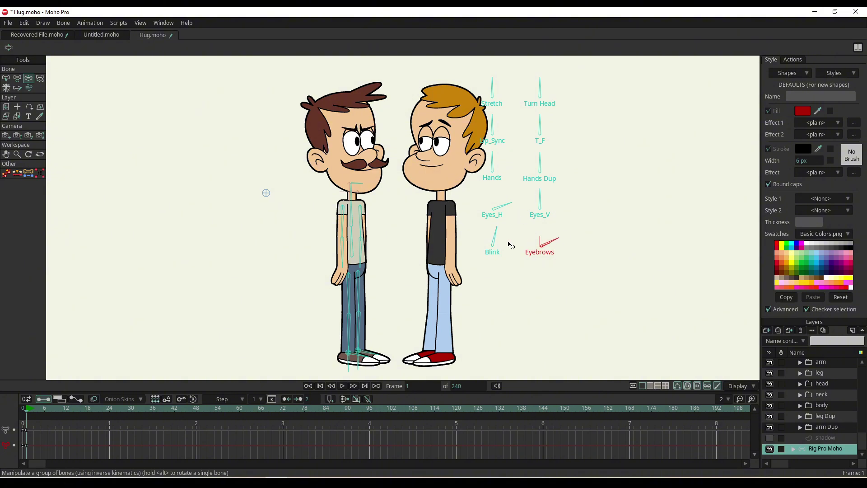
left_click_drag(539, 131, 501, 151)
- On the Rig Pro Moho 2 layer, lower the eyelids further with the Blink bone and turn the mouth into a frown with T_F
scroll(820, 389, "up", 1)
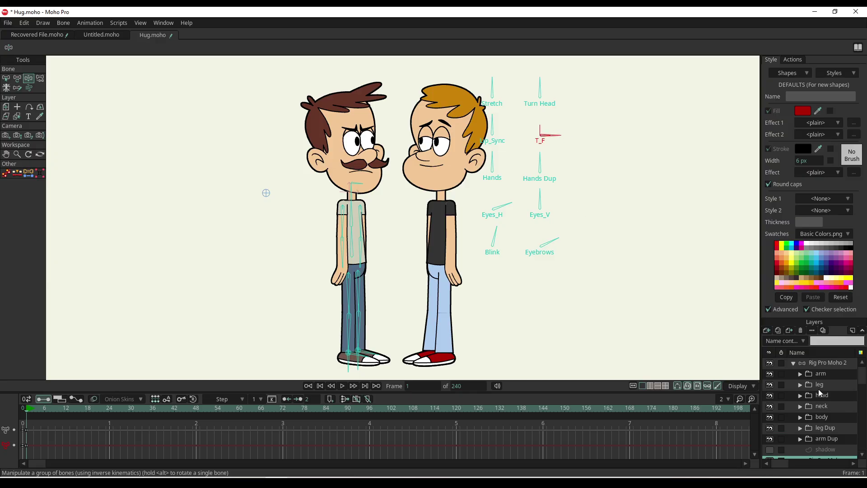
left_click(818, 365)
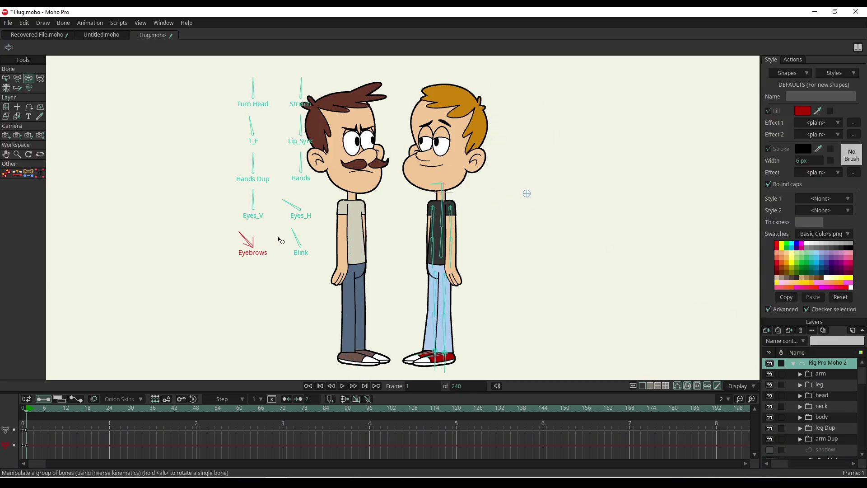
left_click_drag(293, 241, 283, 222)
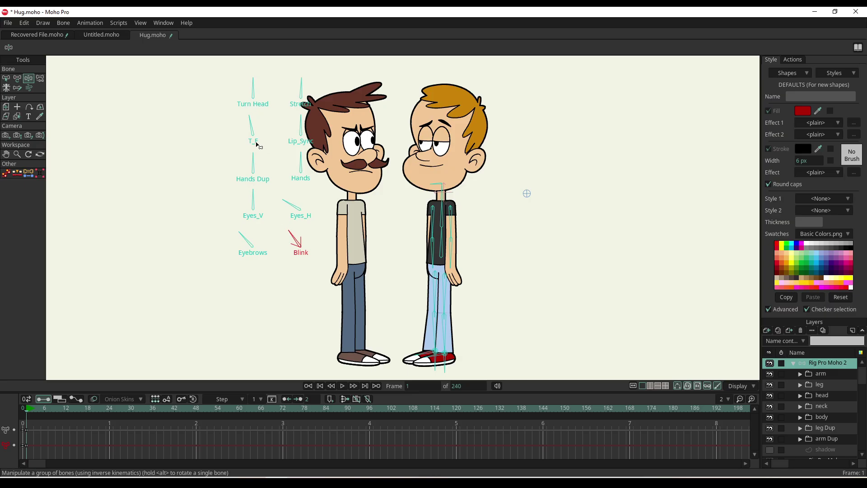
mouse_move(256, 144)
left_mouse_down()
mouse_move(277, 131)
mouse_move(248, 131)
left_mouse_up()
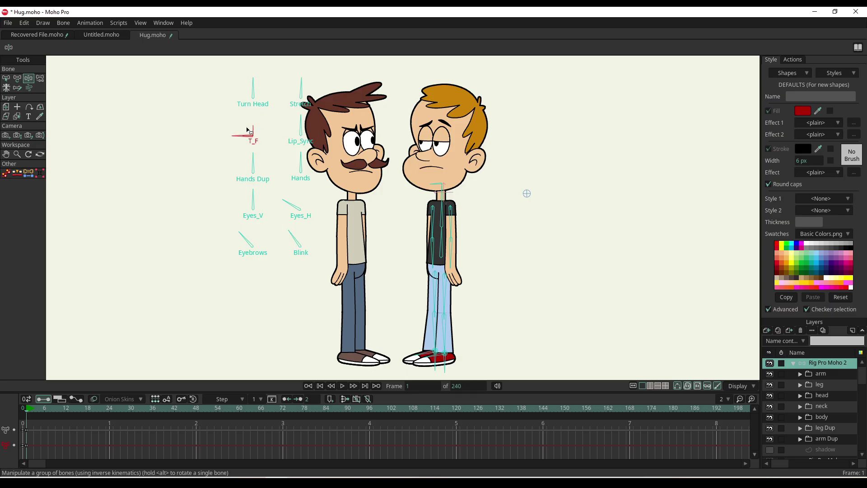
left_click_drag(478, 217, 489, 217)
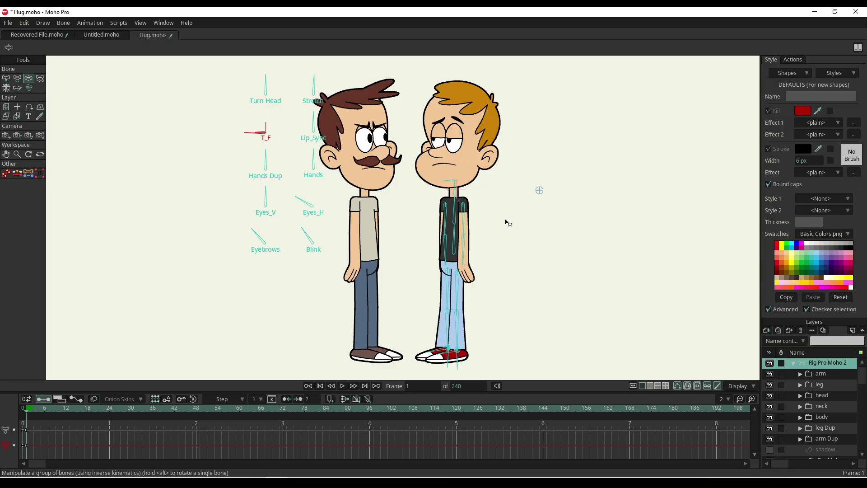
left_click_drag(482, 189, 507, 199)
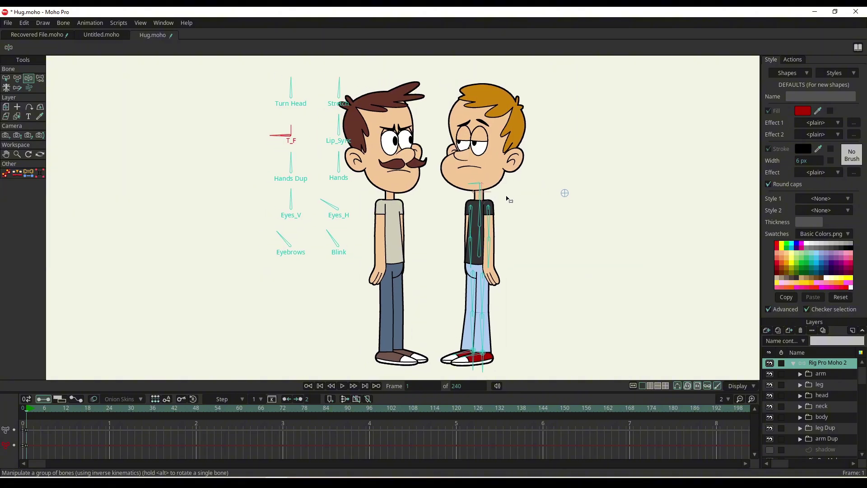
scroll(507, 200, "up", 2)
scroll(497, 201, "down", 2)
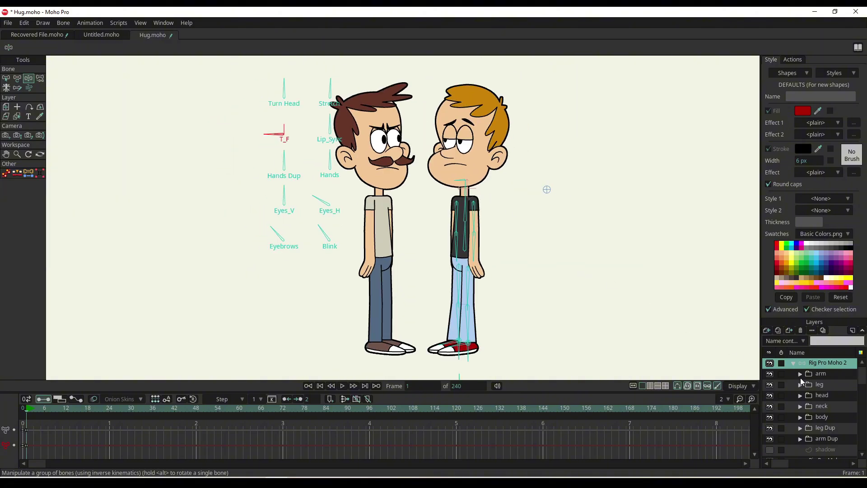
- Move to frame 24 and set the keyframe interpolation to Linear with an interval of 2
left_click(66, 408)
left_click(243, 400)
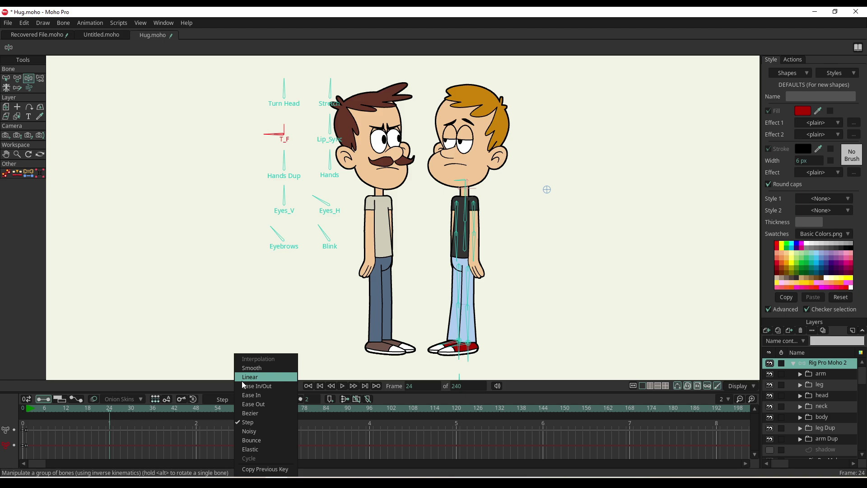
left_click(213, 386)
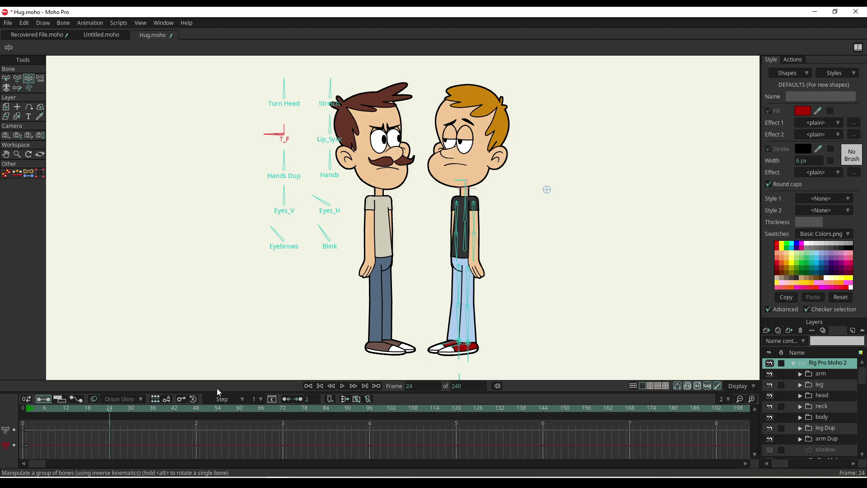
left_click(229, 398)
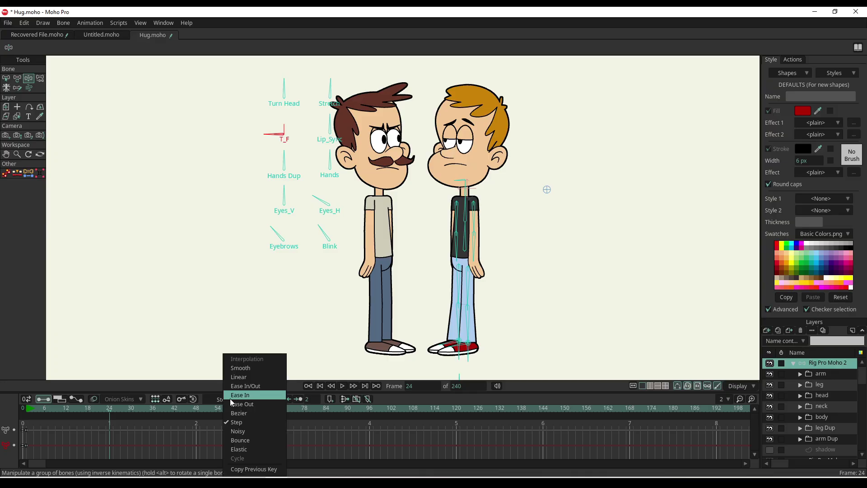
left_click(243, 378)
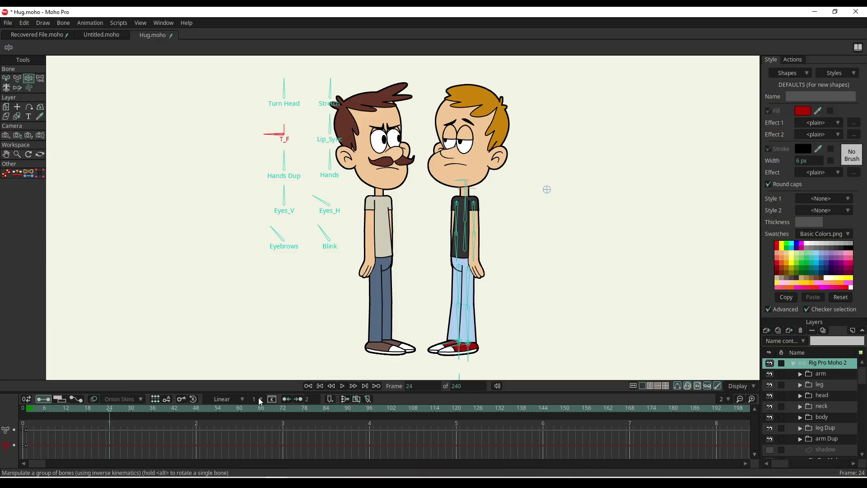
left_click(259, 399)
left_click(265, 426)
left_click_drag(418, 287, 403, 297)
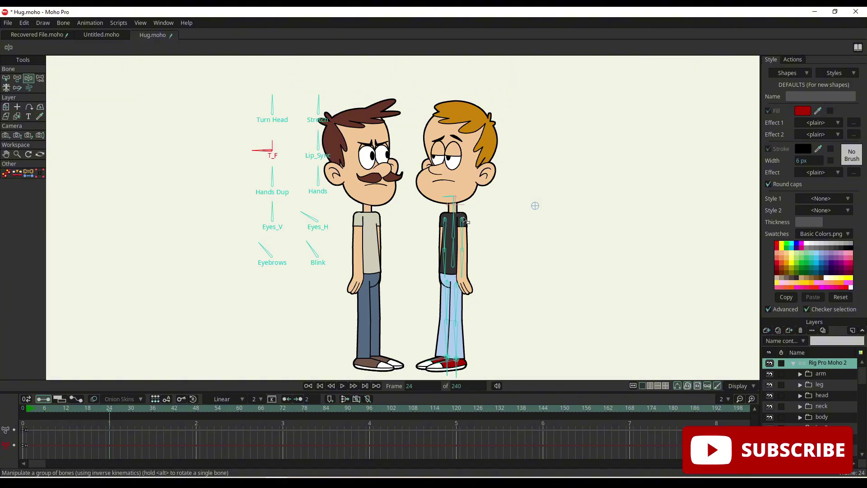
- At frame 24, lean the blond character toward the moustached one and bring both arms up around his neck and shoulders
left_click_drag(466, 232, 427, 202)
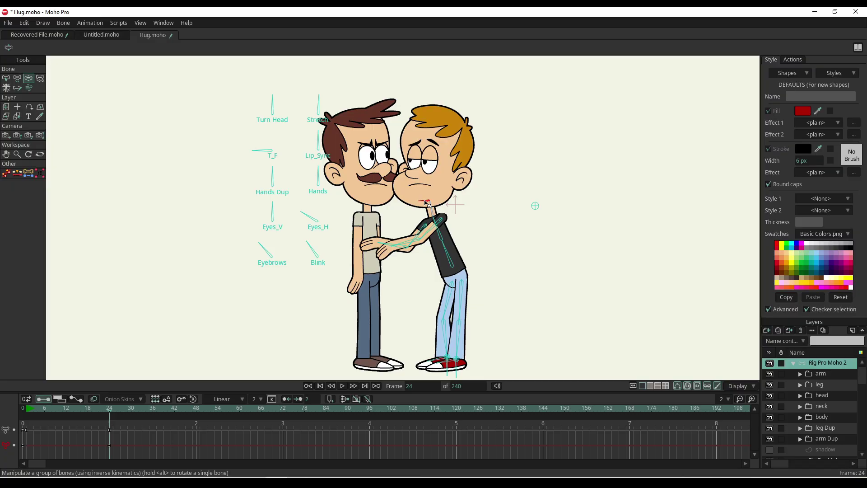
left_click_drag(420, 233, 399, 221)
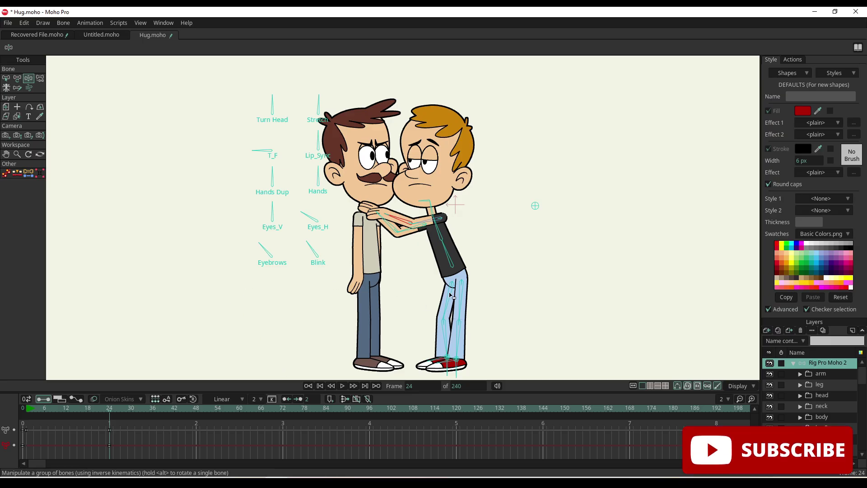
left_click_drag(535, 206, 524, 206)
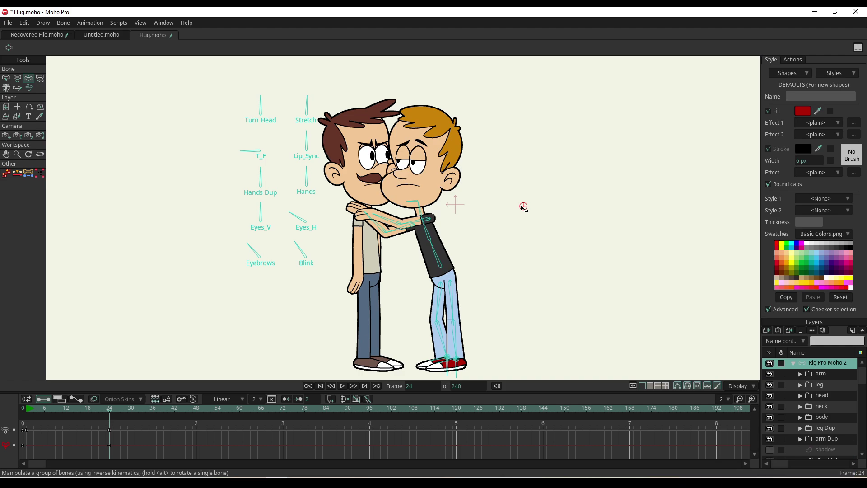
left_click_drag(524, 207, 520, 206)
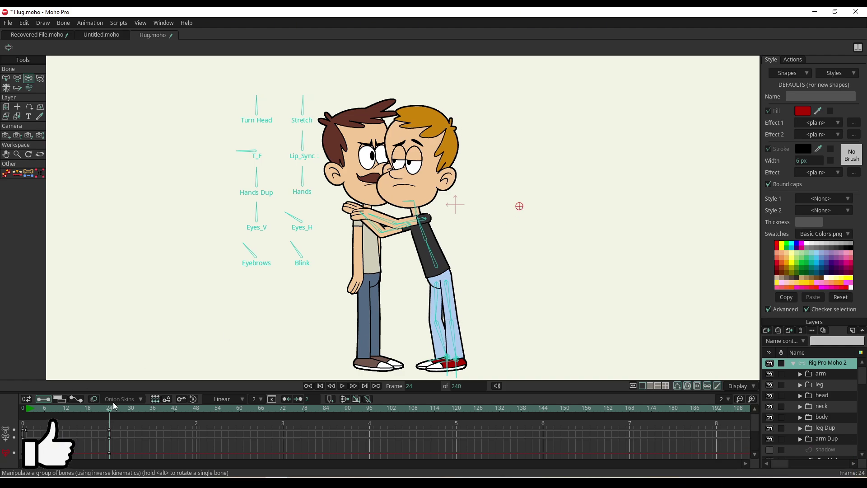
- At frame 12, bend the blond character's elbows and raise both forearms toward the moustached character's chest
left_click_drag(114, 406, 63, 408)
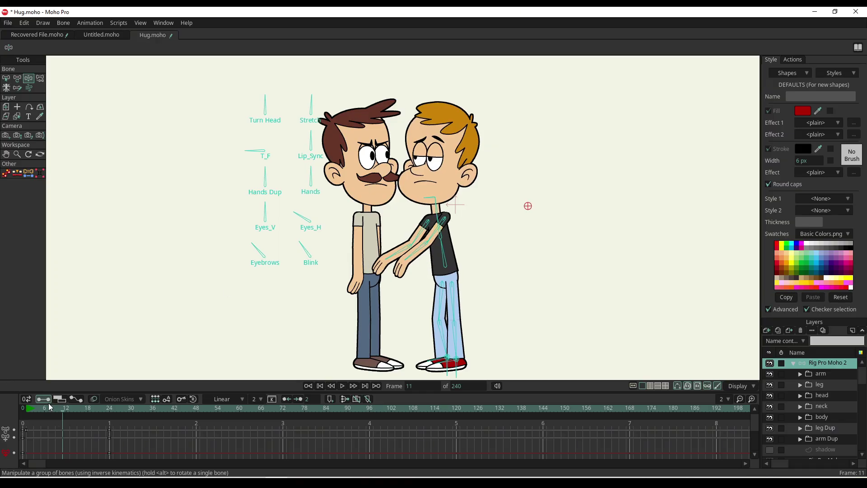
left_click(66, 407)
left_click_drag(413, 252, 413, 223)
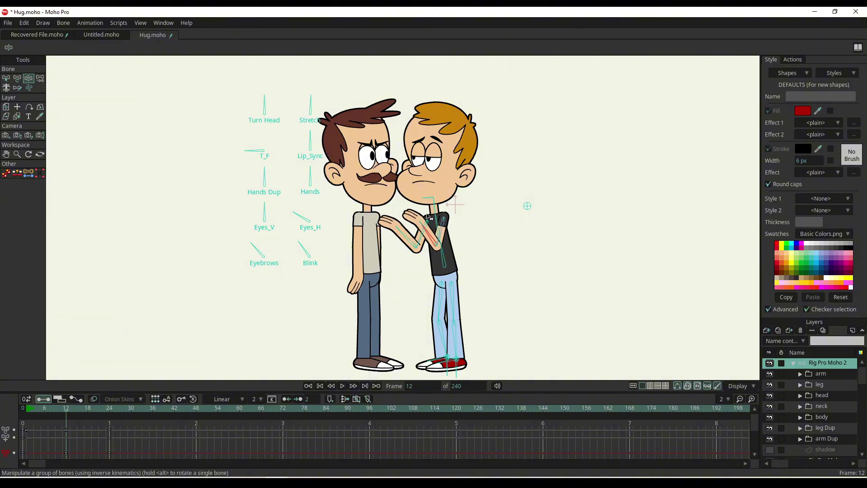
scroll(428, 214, "up", 3)
scroll(410, 230, "down", 4)
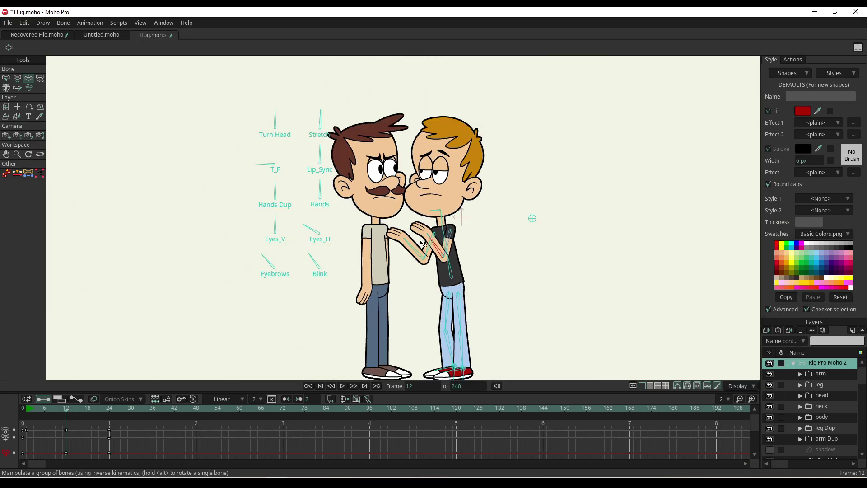
scroll(410, 230, "up", 4)
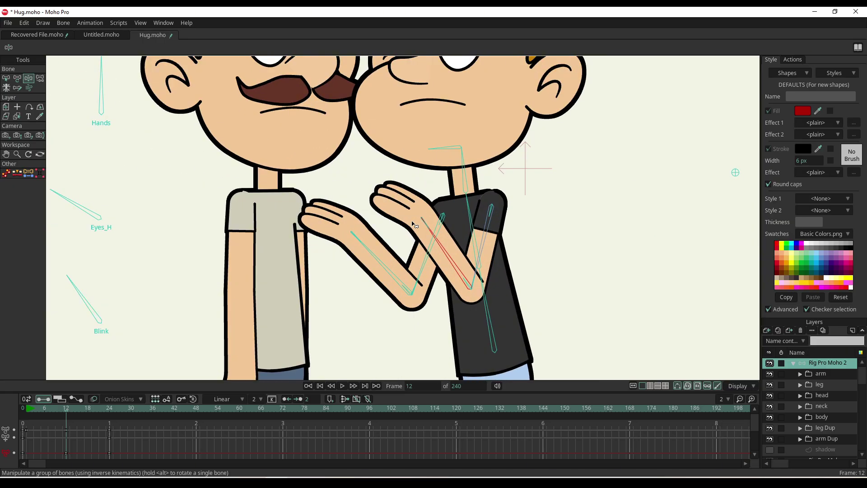
scroll(412, 226, "down", 5)
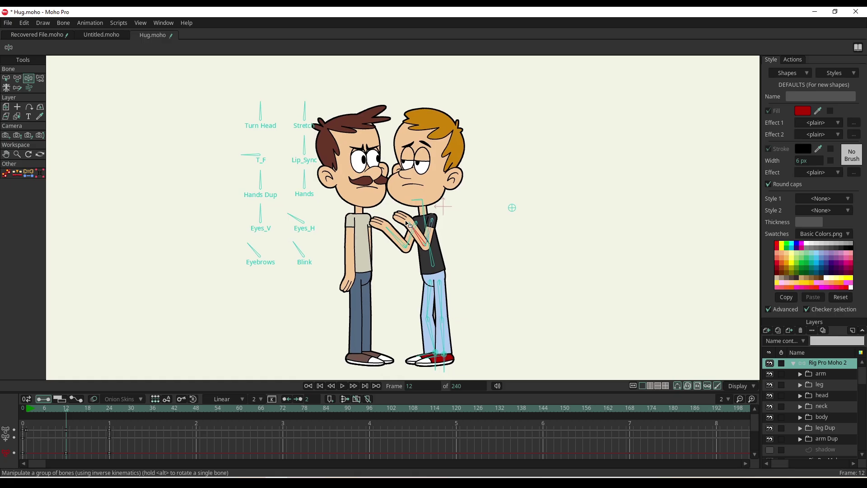
scroll(400, 227, "up", 2)
- At frame 30, pull the blond character's body back, lower both arms with bent elbows and adjust the head tilt
left_click_drag(69, 402, 110, 418)
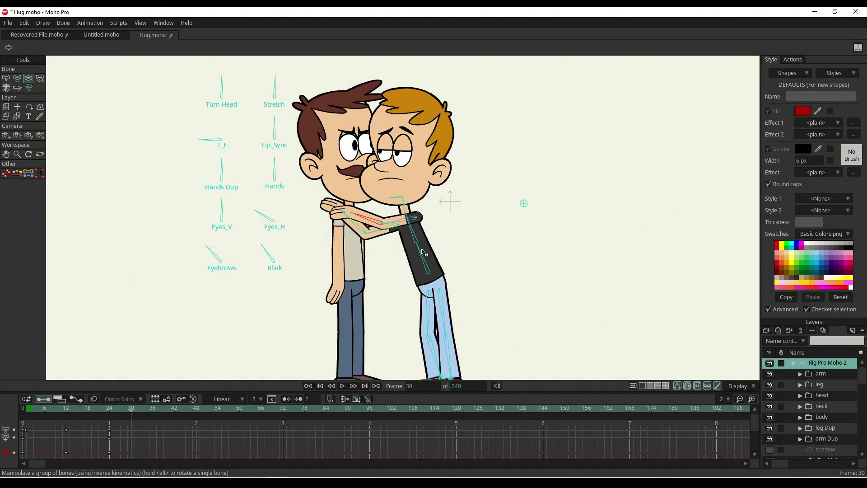
left_click_drag(424, 252, 428, 255)
left_click_drag(528, 204, 546, 204)
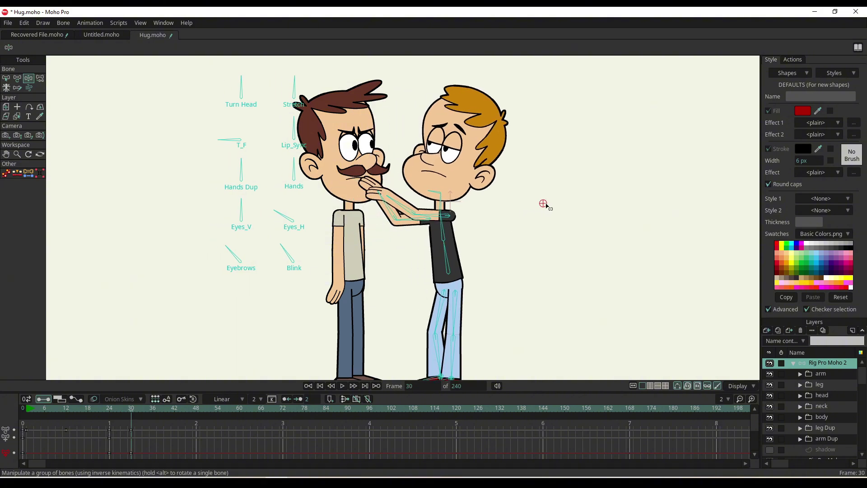
left_click_drag(411, 212, 403, 229)
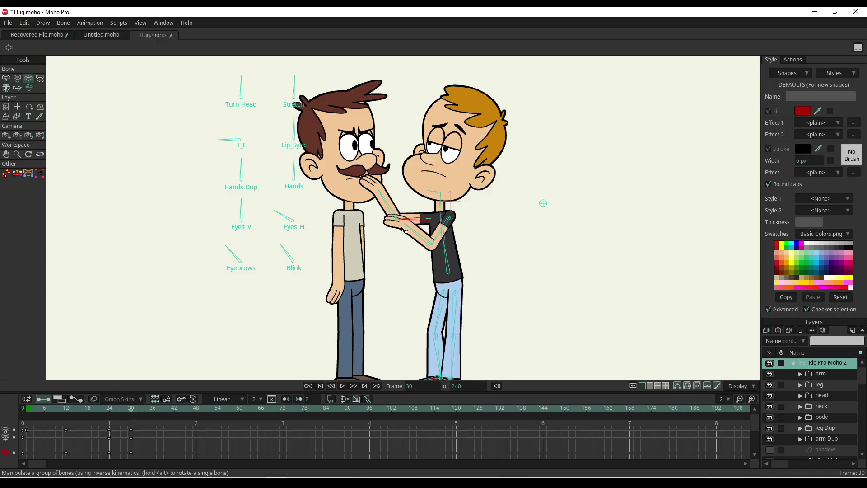
scroll(405, 228, "up", 3)
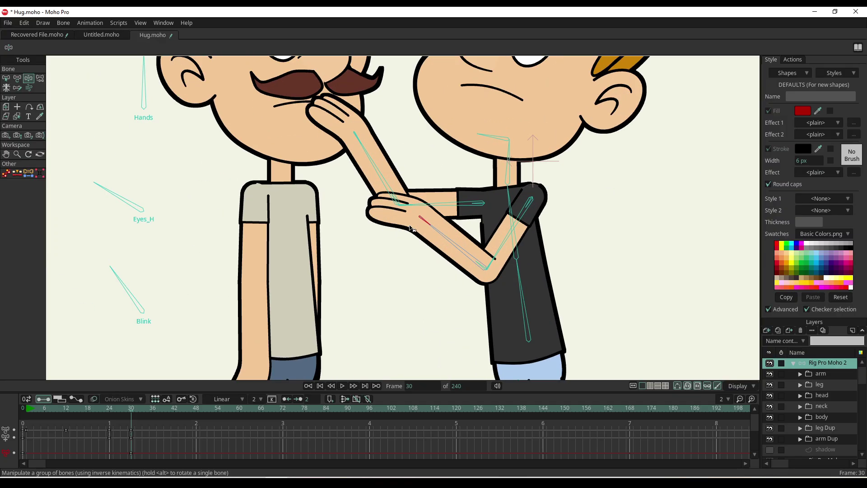
scroll(404, 229, "down", 2)
left_click_drag(406, 228, 426, 213)
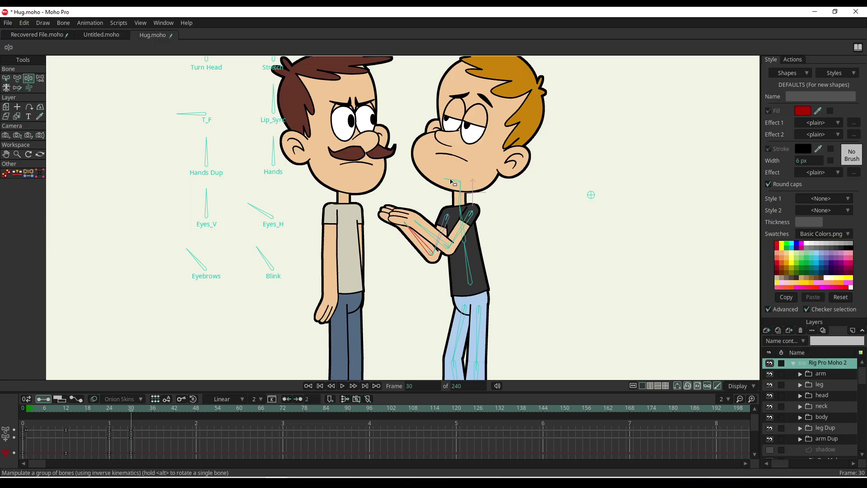
left_click_drag(451, 182, 450, 189)
scroll(465, 238, "down", 5)
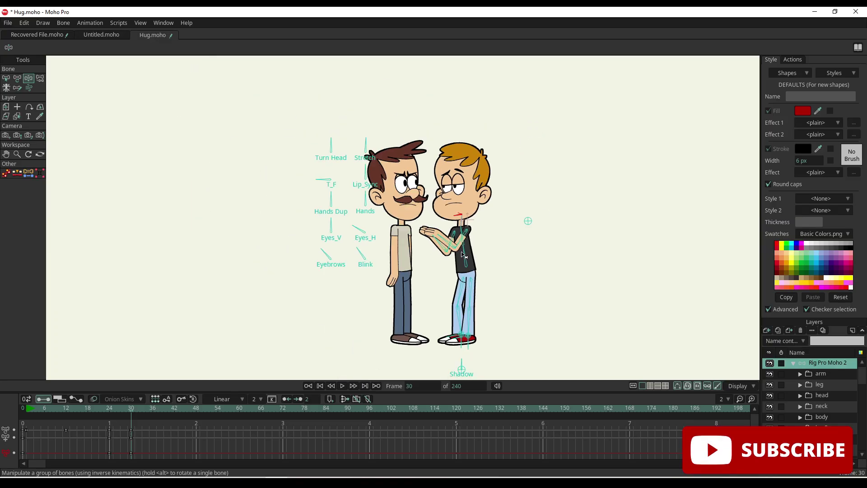
scroll(189, 339, "up", 4)
- On the Rig Pro Moho layer, keyframe the moustached character's standing pose at frame 12
left_click_drag(118, 408, 31, 413)
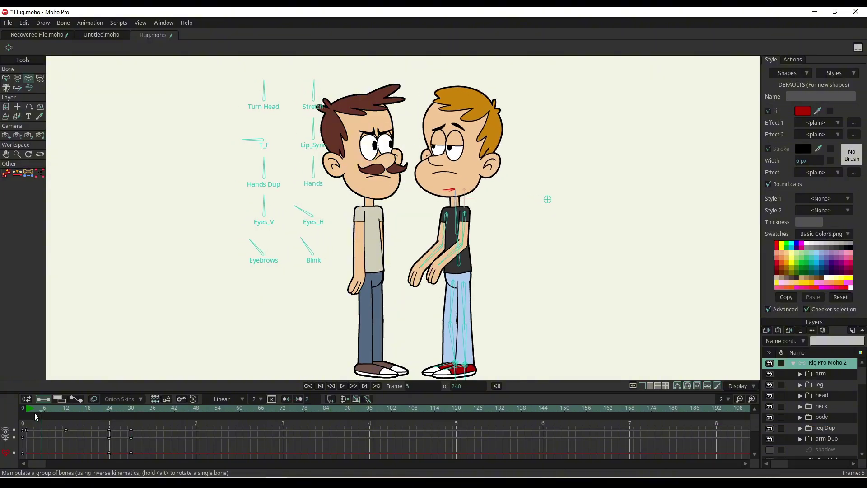
scroll(830, 431, "down", 1)
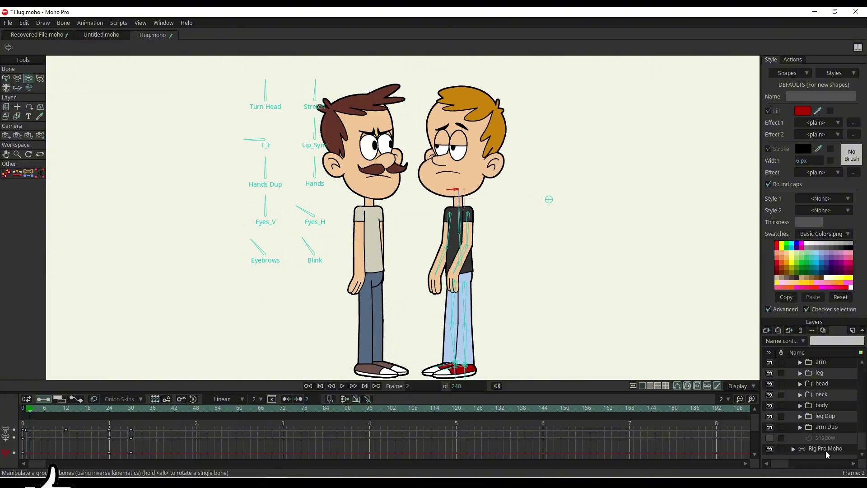
left_click(826, 450)
left_click_drag(50, 411, 66, 416)
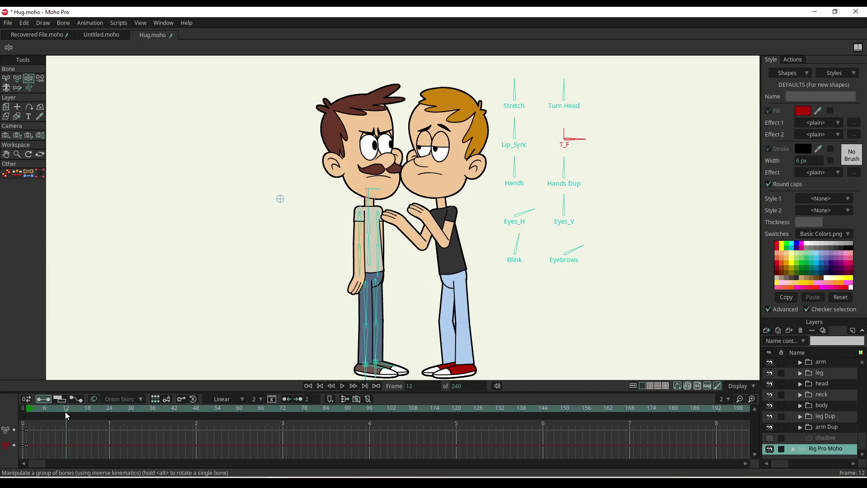
left_click(382, 205)
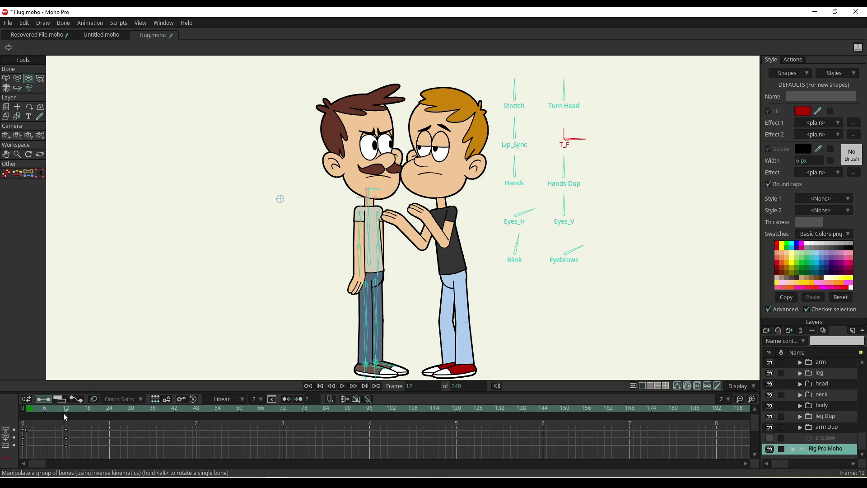
- At frame 21, tilt the moustached character's head back, bend both arms downward, nudge the body control and keyframe the pose
left_click_drag(73, 412, 99, 412)
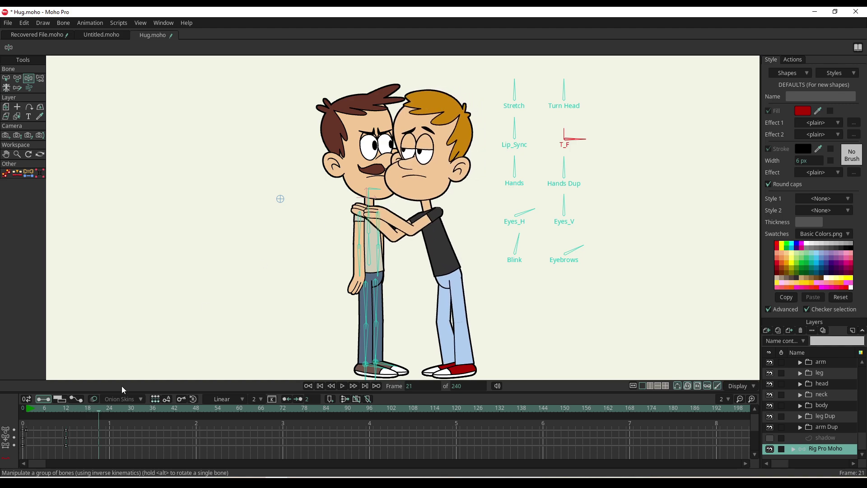
mouse_move(376, 189)
left_mouse_down()
mouse_move(380, 203)
mouse_move(387, 188)
left_mouse_up()
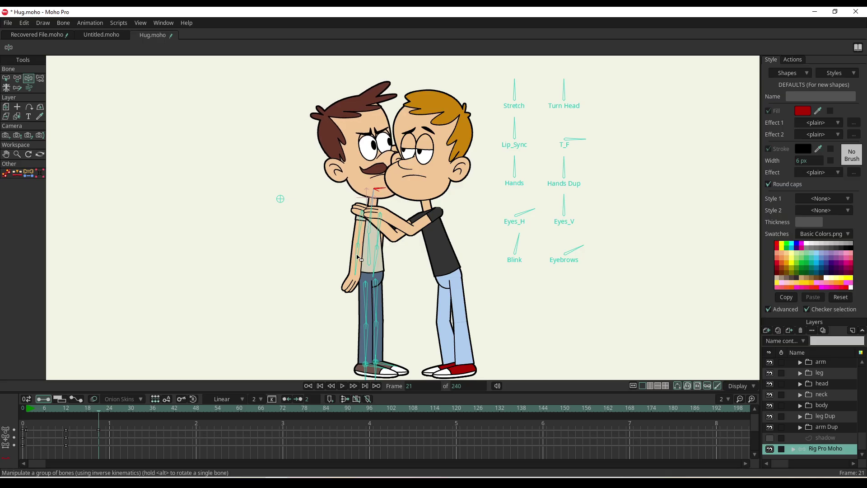
left_click_drag(360, 258, 359, 322)
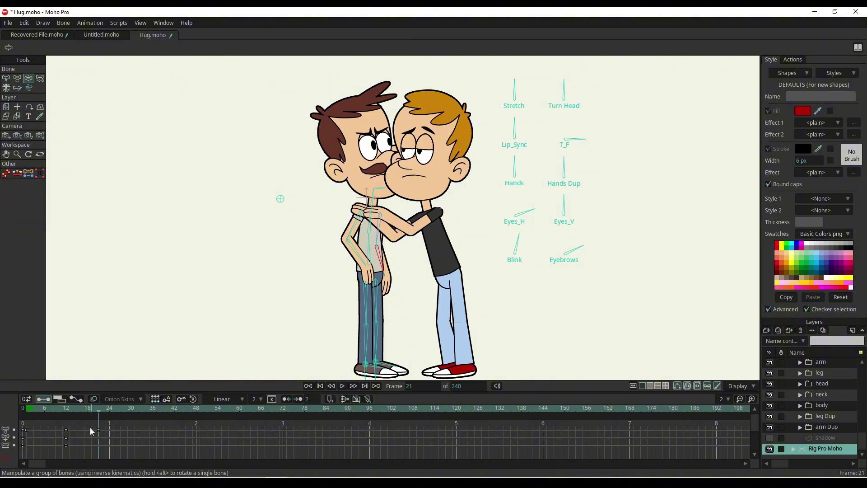
left_click_drag(97, 407, 99, 426)
left_click(281, 199)
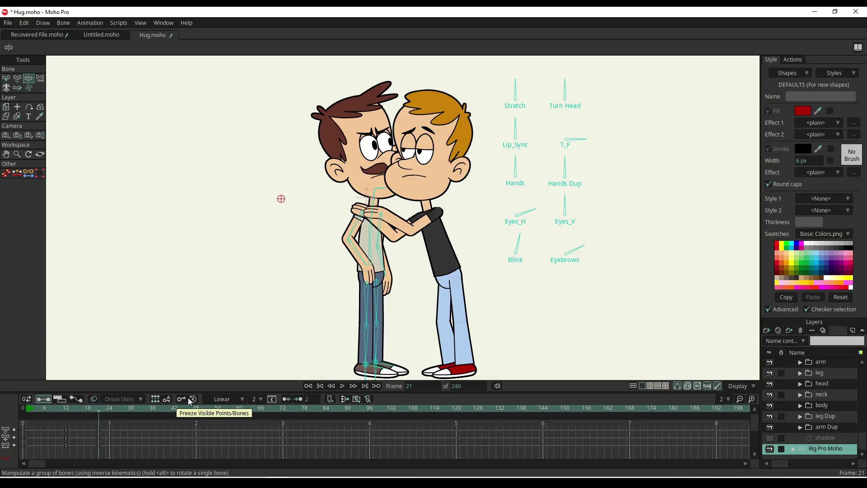
- At frame 30, lean the moustached character forward and wrap his arms around the blond character, then straighten his head
left_click_drag(100, 411, 132, 417)
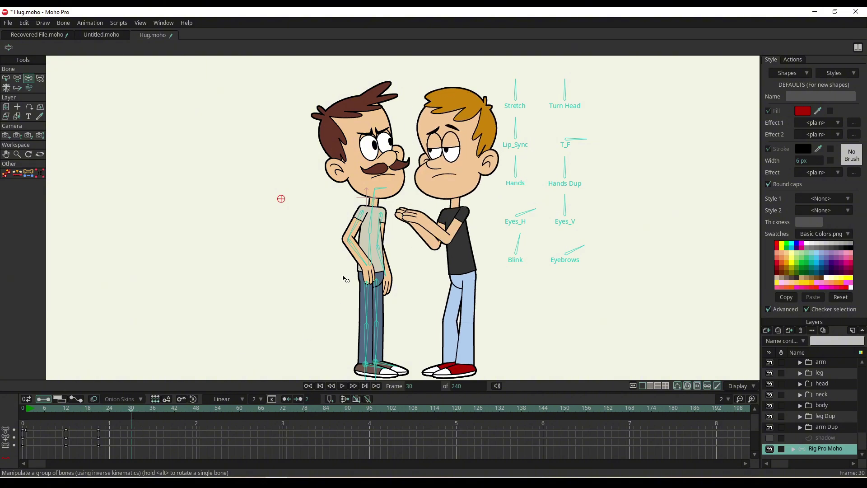
left_click_drag(372, 244, 397, 216)
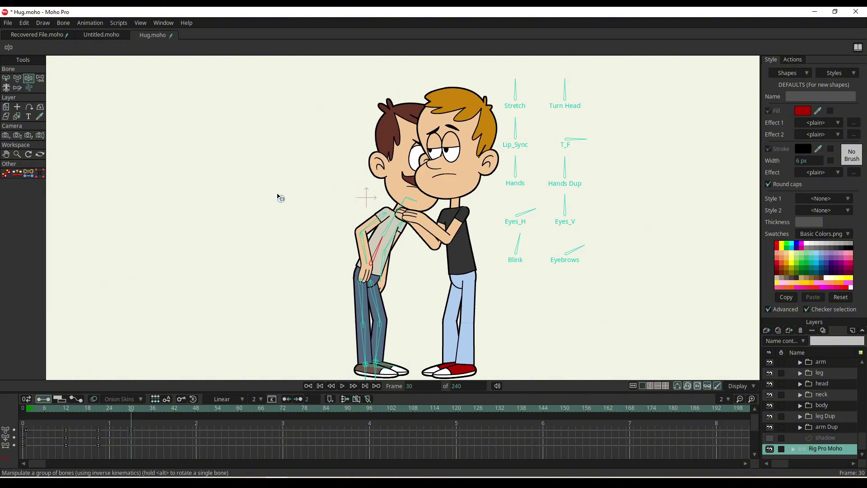
left_click_drag(281, 199, 299, 197)
left_click_drag(385, 229, 413, 214)
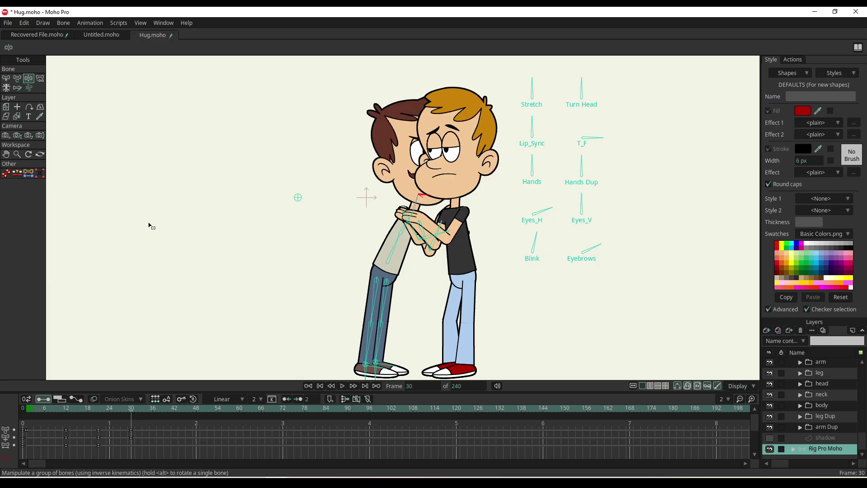
left_click_drag(299, 198, 301, 199)
left_click_drag(415, 219, 408, 216)
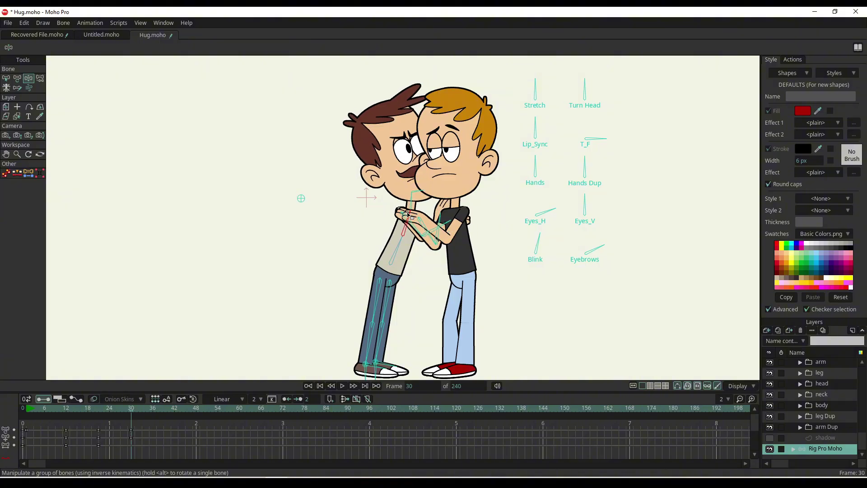
- Add a keyframe at frame 25 between the moustached character's frame 21 and 30 poses, and play back the animation
left_click_drag(128, 408, 99, 416)
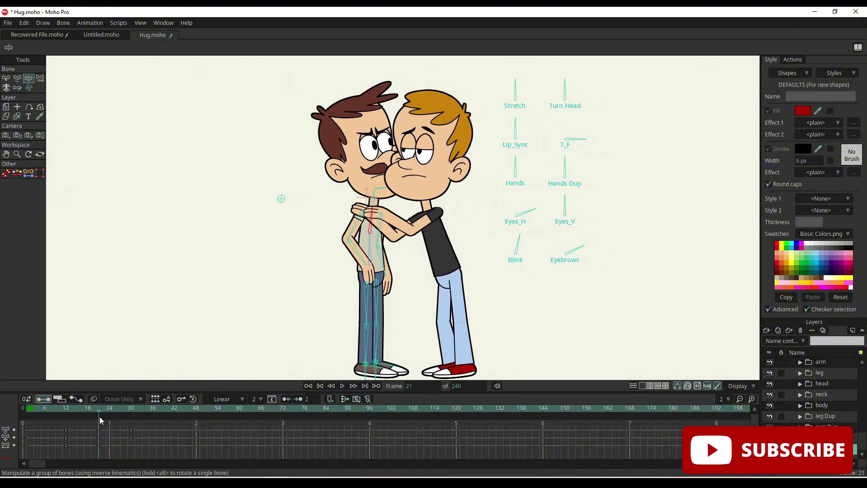
left_click_drag(109, 445, 109, 445)
left_click_drag(100, 409, 139, 449)
left_click_drag(115, 410, 36, 417)
key("space")
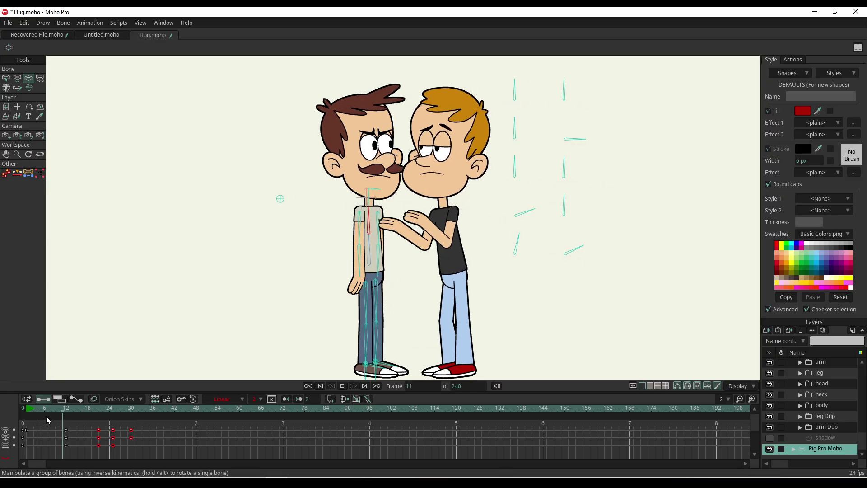
key("space")
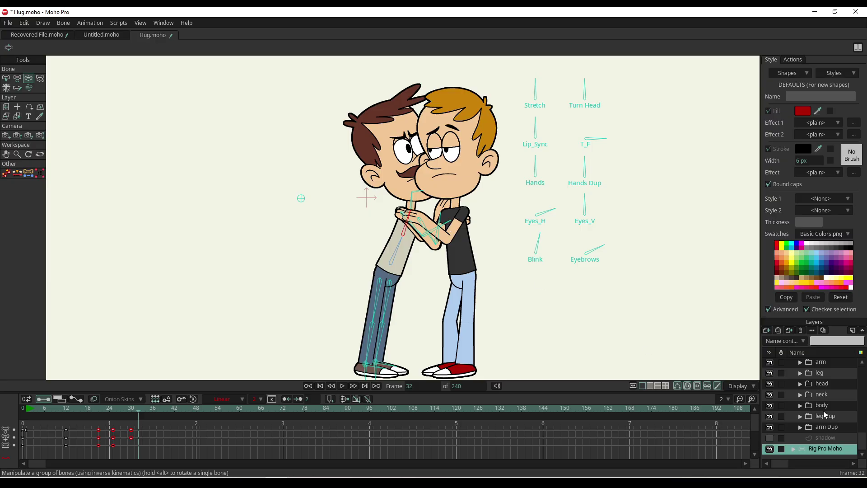
- On the Rig Pro Moho 2 layer at frame 33, lean the blond character's torso back, straighten his head and reposition his forearm
scroll(825, 397, "up", 1)
left_click(829, 363)
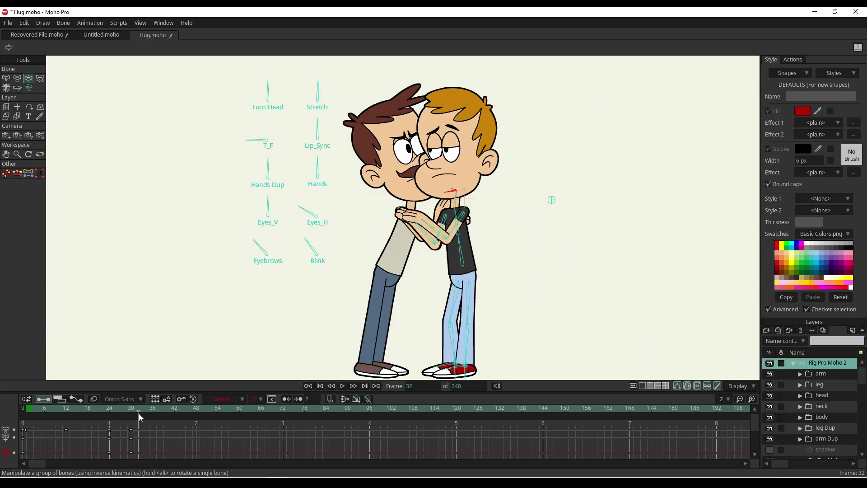
mouse_move(139, 414)
left_mouse_down()
mouse_move(68, 415)
mouse_move(135, 419)
left_mouse_up()
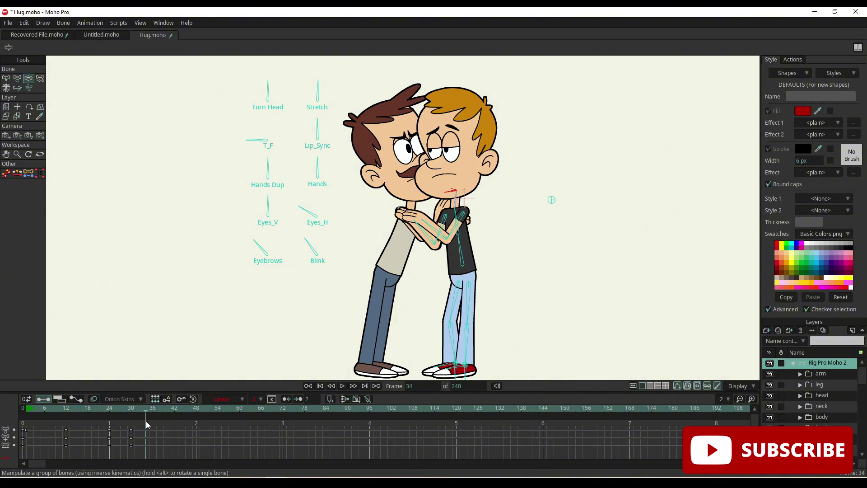
left_click(144, 422)
mouse_move(460, 231)
left_mouse_down()
mouse_move(474, 235)
mouse_move(467, 246)
left_mouse_up()
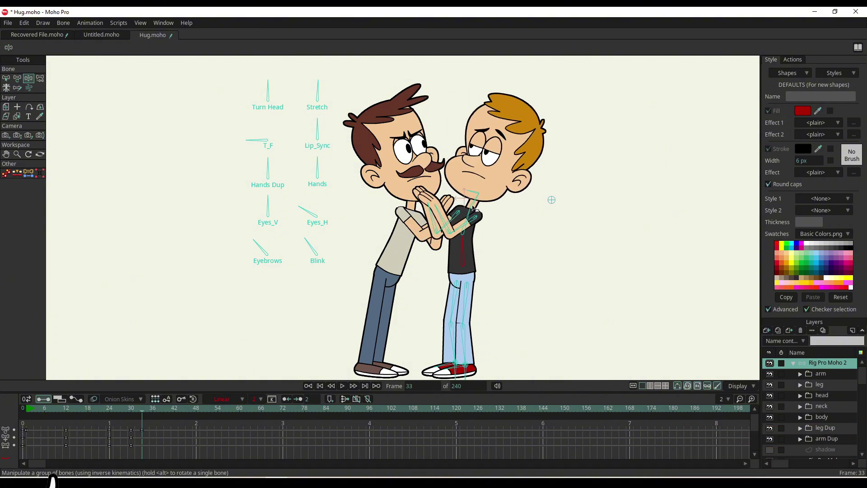
left_click_drag(474, 199, 463, 194)
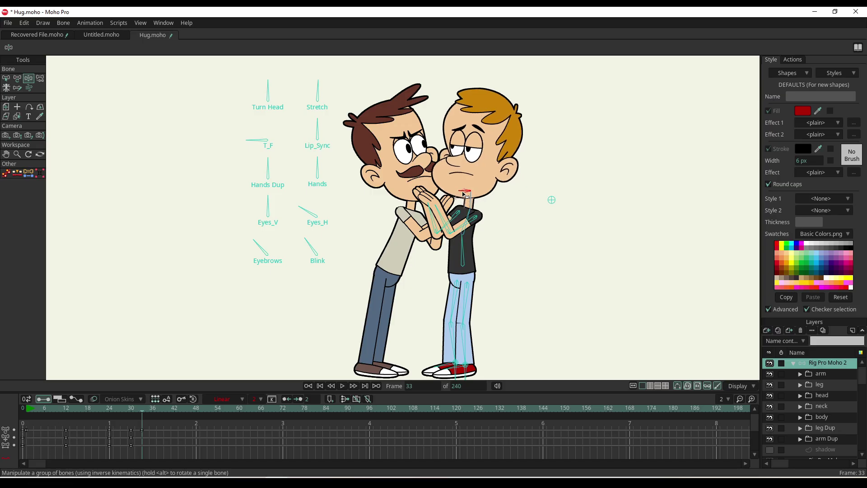
left_click_drag(462, 233, 441, 234)
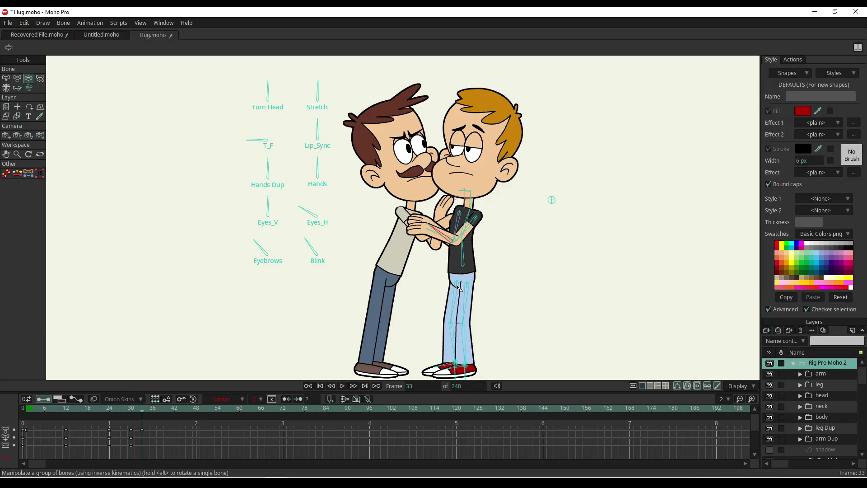
left_click(553, 199)
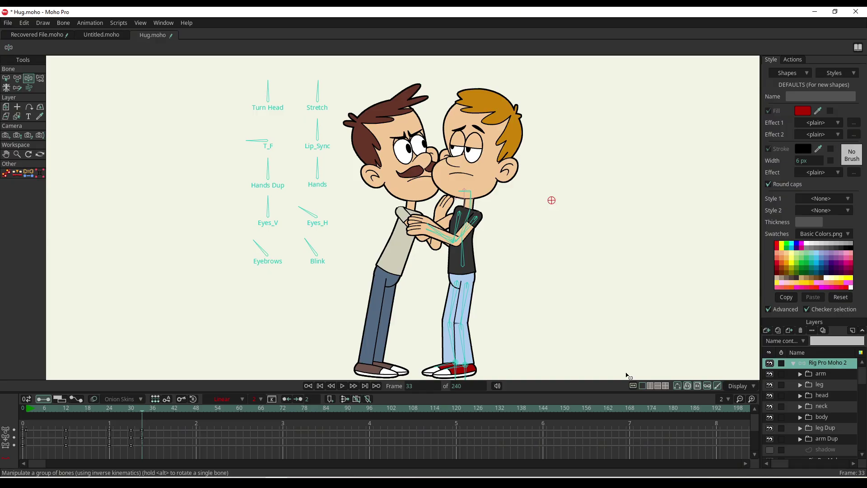
- On the Rig Pro Moho layer at frame 33, lean the moustached character closer, adjust his arm and head, and play back the animation
mouse_move(134, 412)
left_mouse_down()
mouse_move(126, 413)
mouse_move(143, 413)
mouse_move(132, 416)
left_mouse_up()
scroll(840, 398, "down", 1)
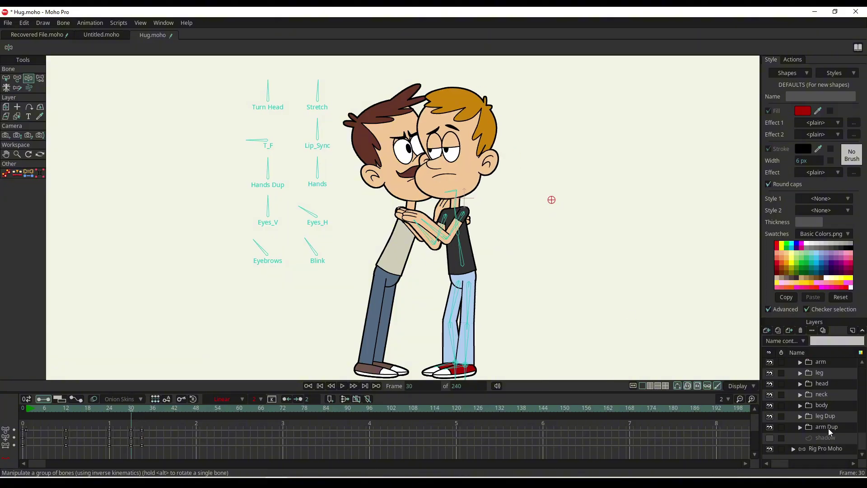
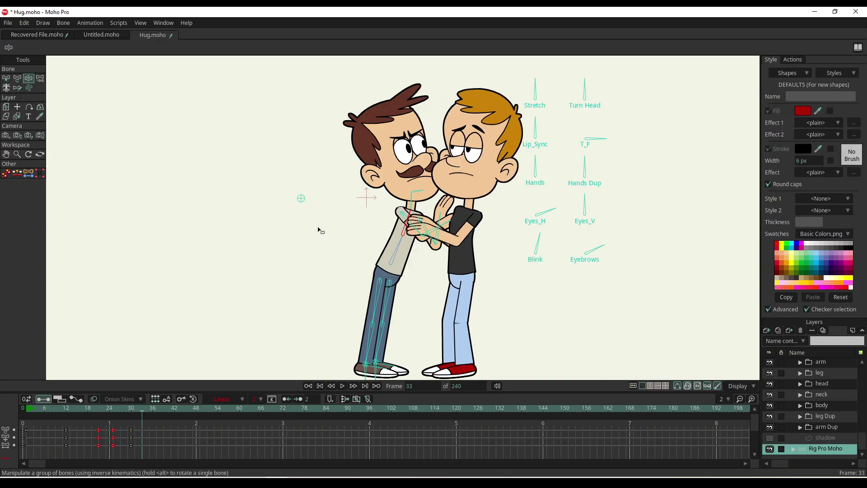
left_click_drag(306, 202, 315, 202)
left_click_drag(415, 216, 416, 228)
left_click_drag(425, 196, 429, 199)
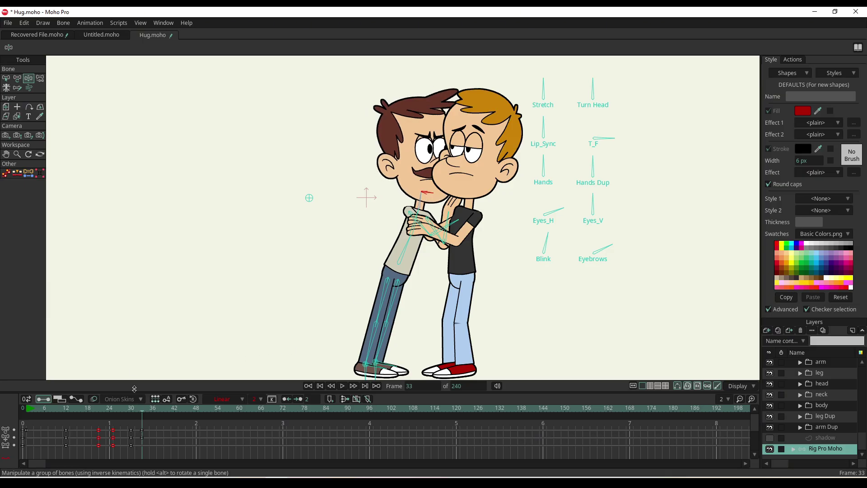
left_click_drag(137, 411, 84, 408)
key("space")
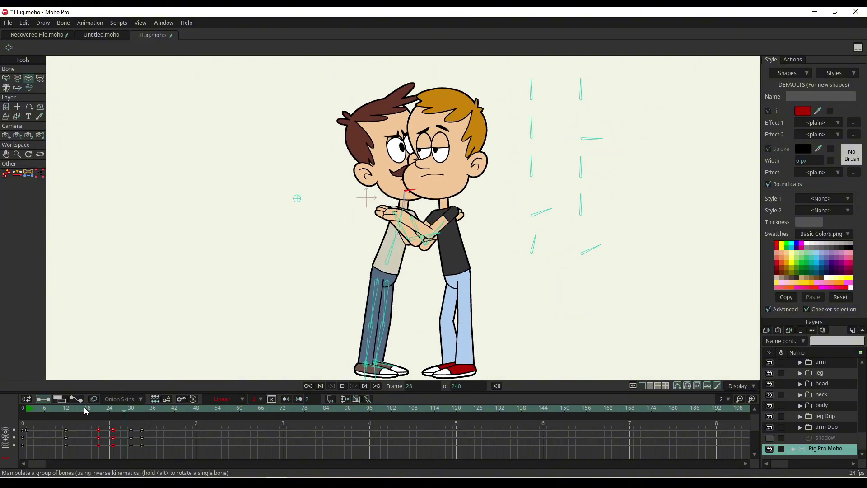
key("space")
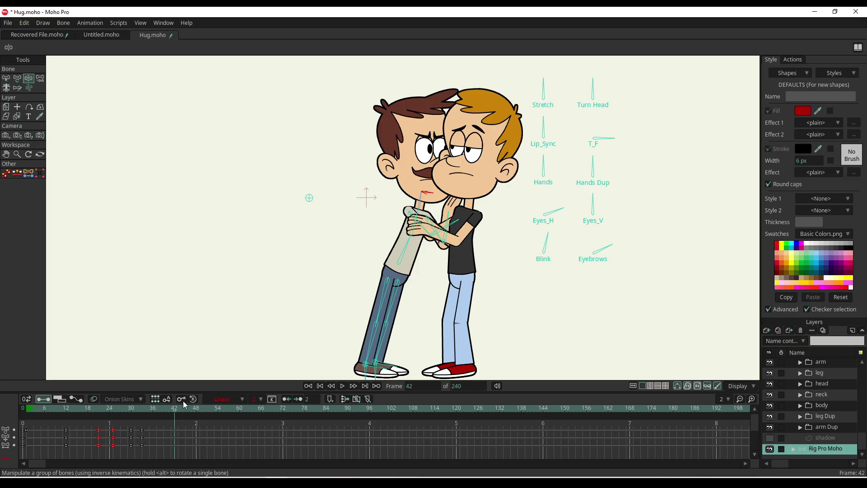
- Keyframe the moustached character's pose at frame 36, and at frame 42 pull his body back upright with his forearms extended forward
mouse_move(163, 412)
left_mouse_down()
mouse_move(154, 415)
mouse_move(174, 411)
left_mouse_up()
left_click_drag(307, 199, 292, 199)
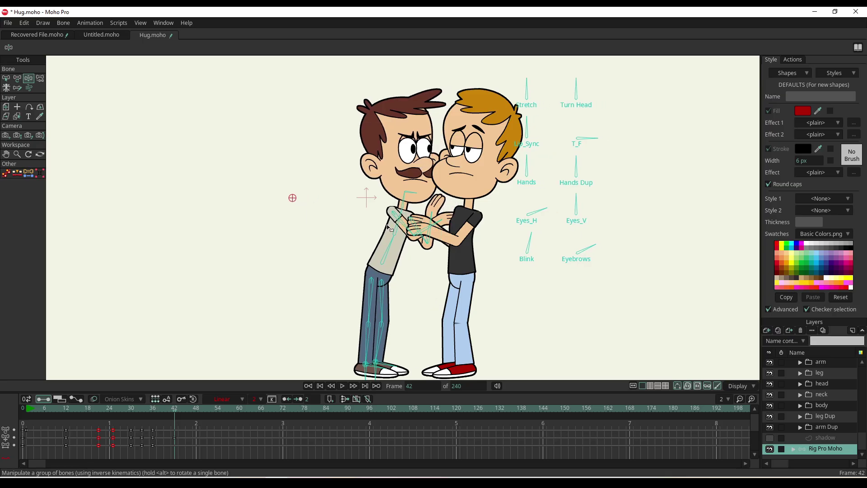
left_click_drag(389, 245, 404, 221)
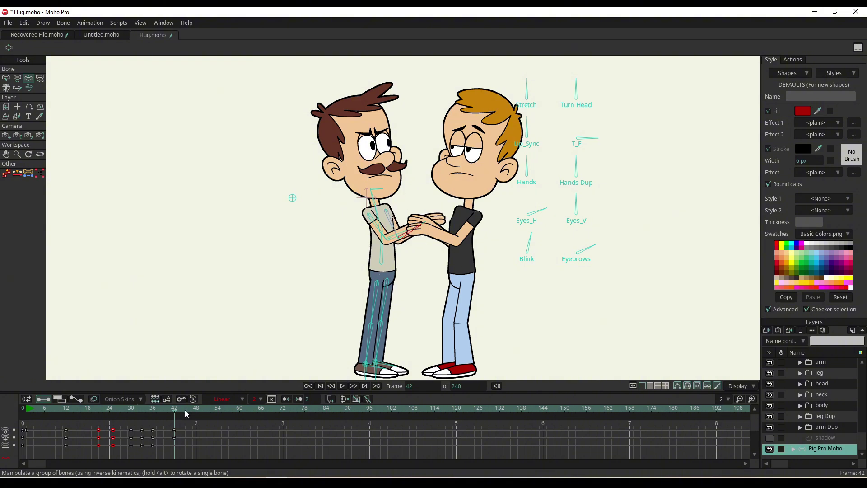
- Keyframe the blond character's pose at frame 36, and at frame 42 lean him into the hug with wrapped arms and a levelled head
left_click_drag(174, 408, 145, 410)
scroll(806, 422, "up", 1)
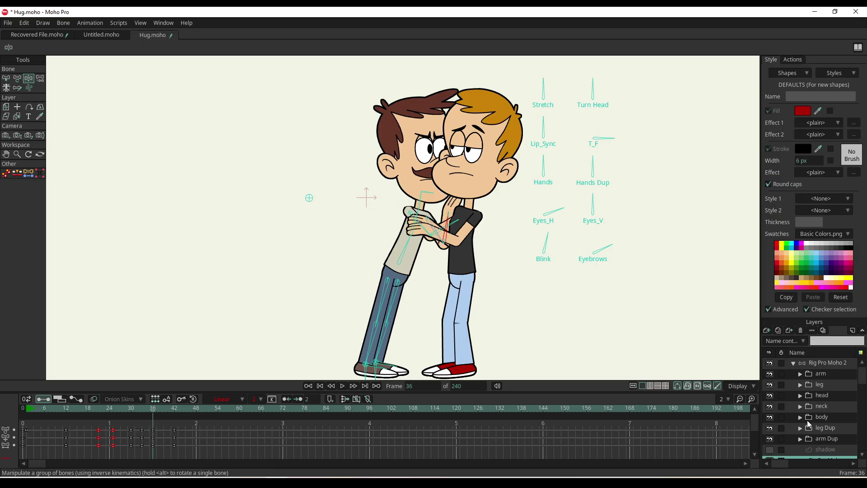
left_click(821, 363)
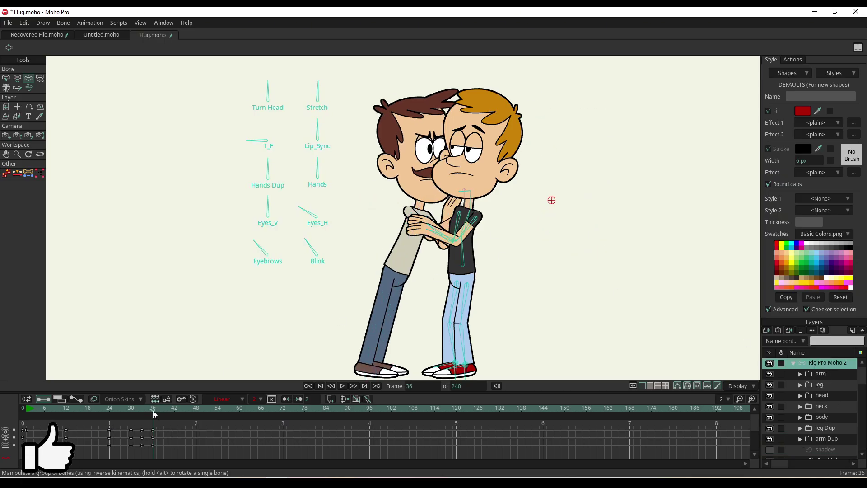
left_click_drag(156, 408, 175, 415)
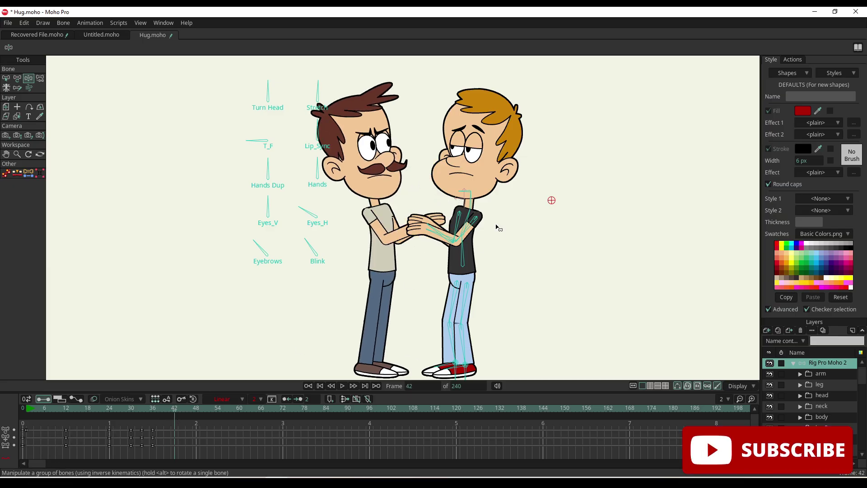
left_click_drag(552, 200, 520, 201)
left_click_drag(433, 231, 406, 228)
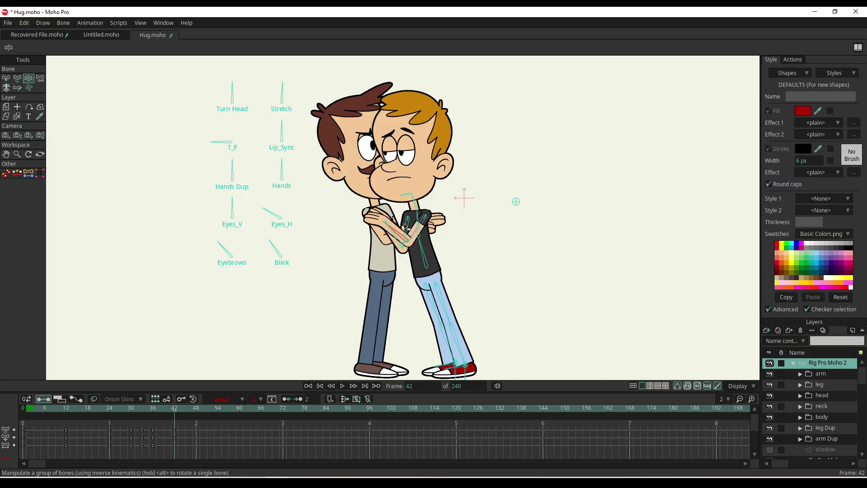
left_click_drag(396, 198, 402, 193)
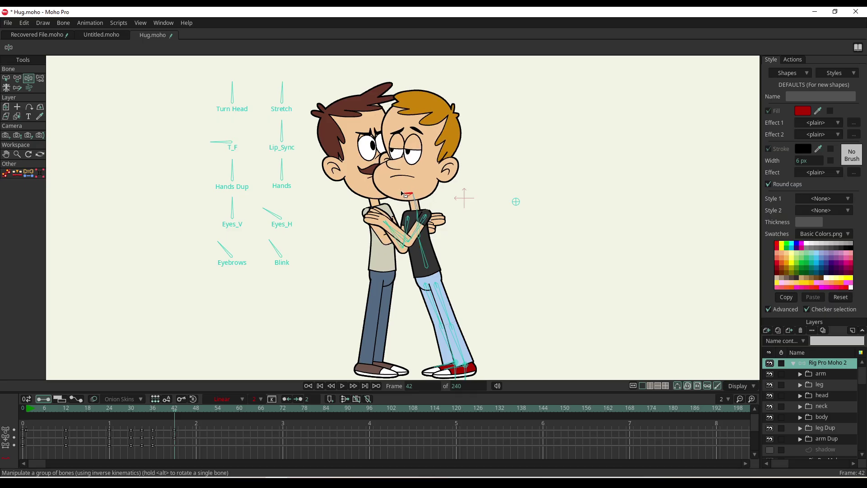
- At frame 54, pull the blond character's body partway back, level his head and reposition his forearm
left_click_drag(173, 414, 217, 411)
left_click_drag(515, 205, 531, 201)
mouse_move(424, 199)
left_mouse_down()
mouse_move(434, 204)
mouse_move(426, 195)
left_mouse_up()
mouse_move(426, 239)
left_mouse_down()
mouse_move(433, 237)
mouse_move(415, 239)
left_mouse_up()
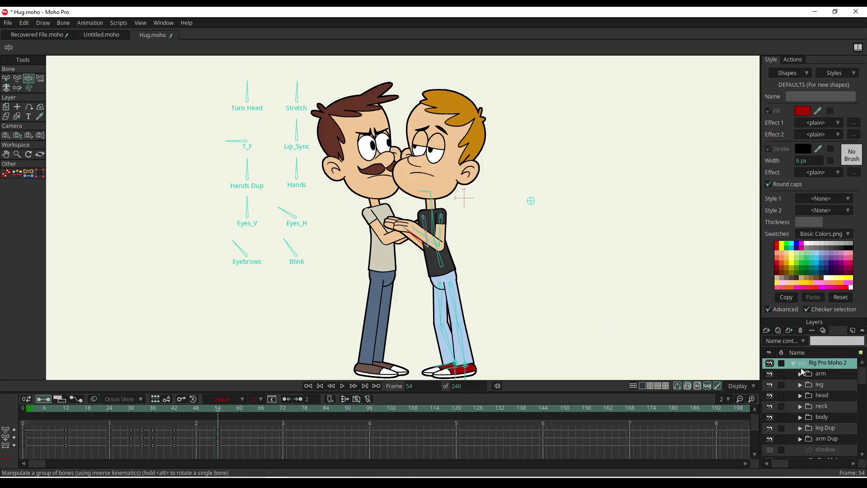
- At frame 54, move the moustached character toward the blond one, adjust his head and arms, and play back the animation
scroll(795, 406, "down", 1)
left_click(826, 448)
left_click_drag(181, 408, 217, 411)
left_click(387, 256)
left_click_drag(293, 199, 304, 197)
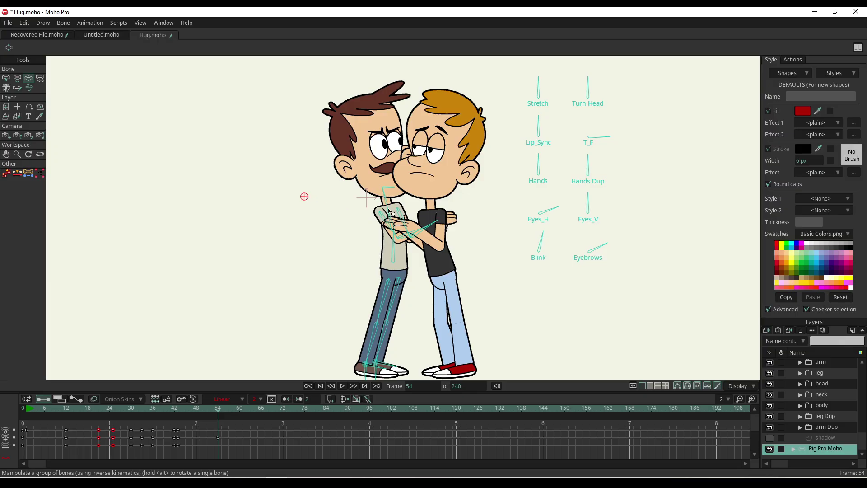
left_click_drag(401, 217, 396, 221)
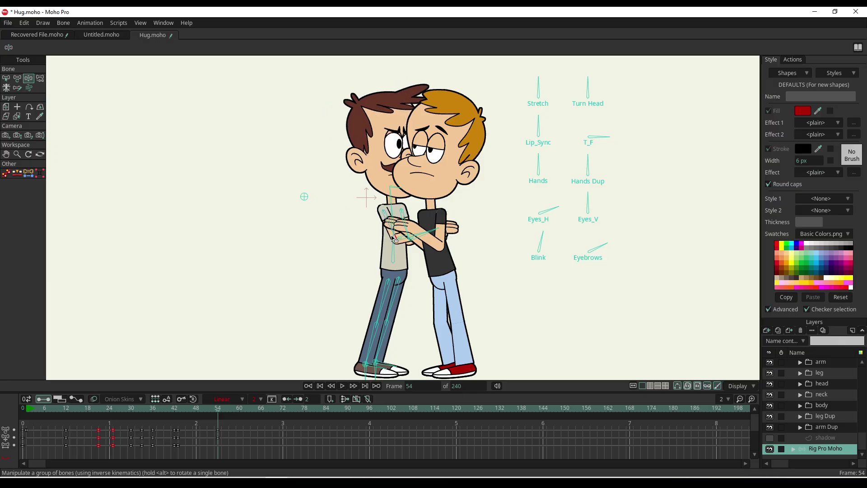
mouse_move(402, 240)
left_mouse_down()
mouse_move(371, 240)
mouse_move(442, 231)
mouse_move(392, 230)
mouse_move(412, 235)
mouse_move(414, 229)
mouse_move(406, 236)
left_mouse_up()
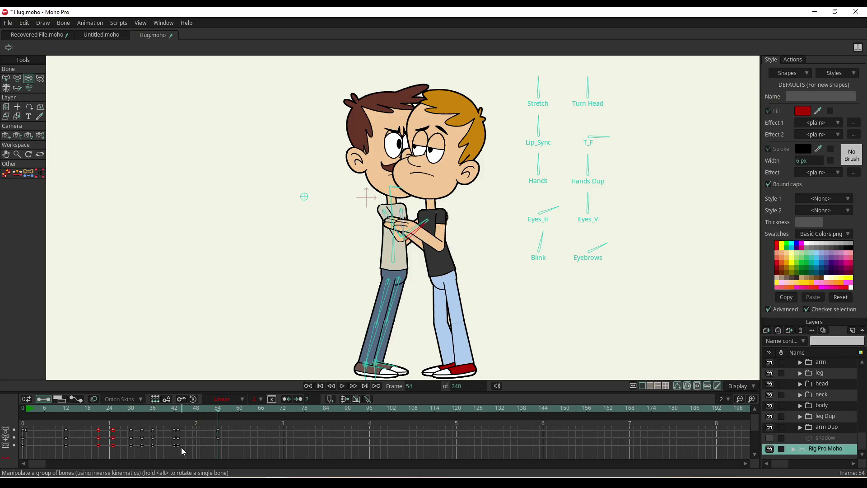
left_click_drag(216, 410, 139, 409)
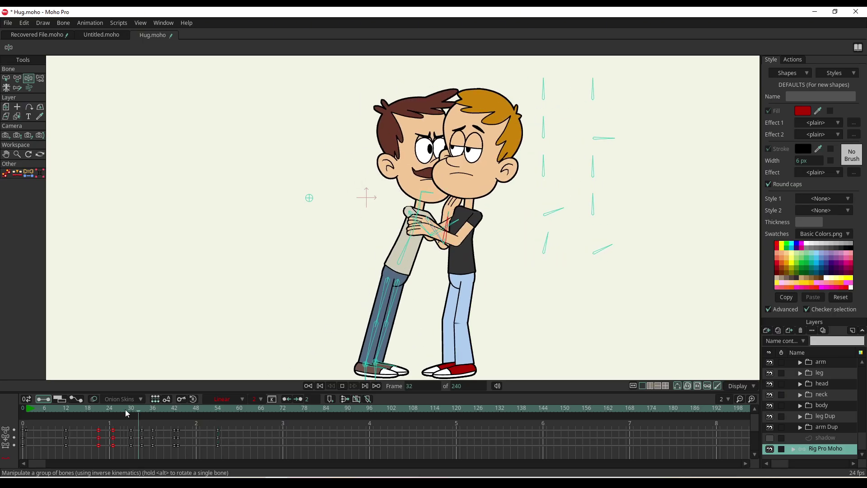
key("space")
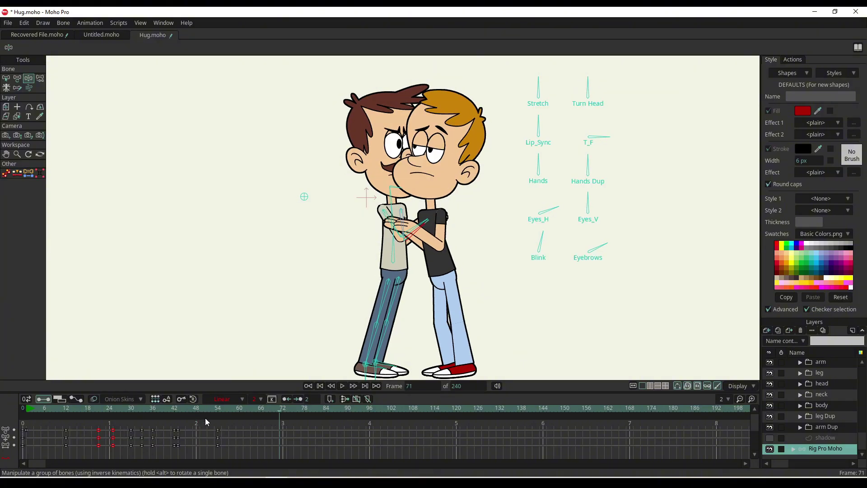
- Set the interpolation of all the moustached character's keyframes to Smooth
left_click_drag(267, 424, 26, 459)
left_click(212, 404)
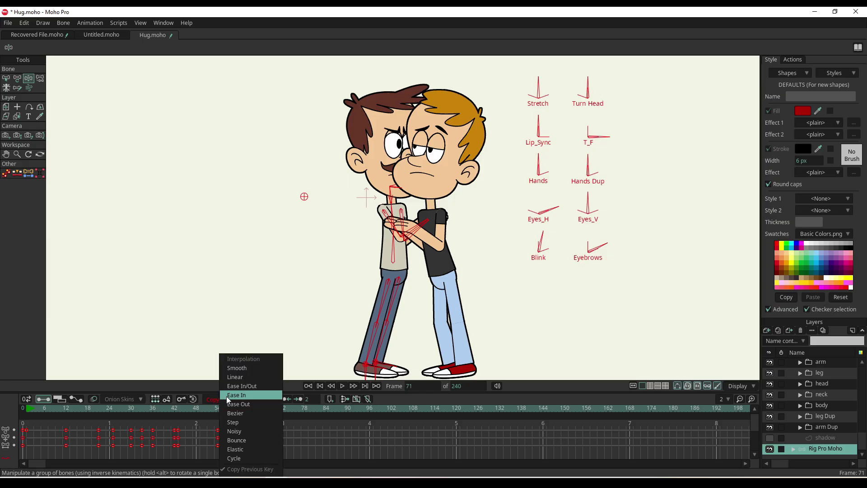
left_click(244, 365)
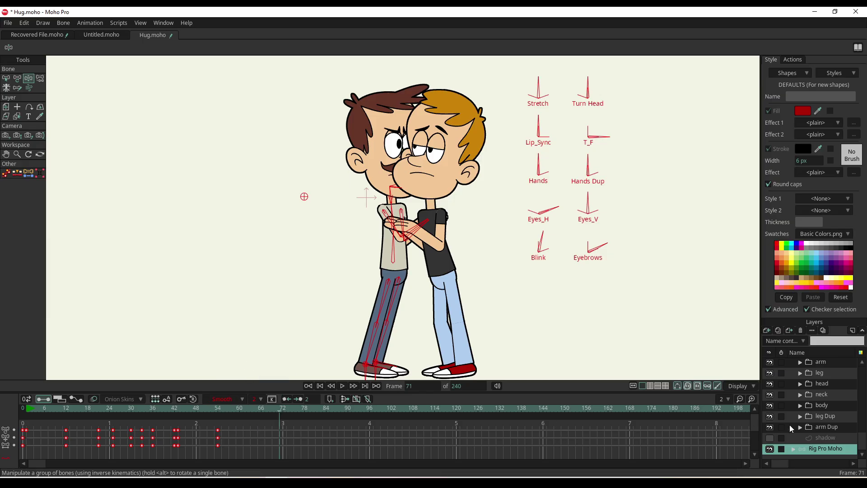
- Set the interpolation of all keyframes on the Rig Pro Moho 2 layer to Smooth and play back the animation
scroll(813, 403, "up", 1)
left_click(823, 363)
left_click_drag(265, 448, 22, 412)
left_click(216, 401)
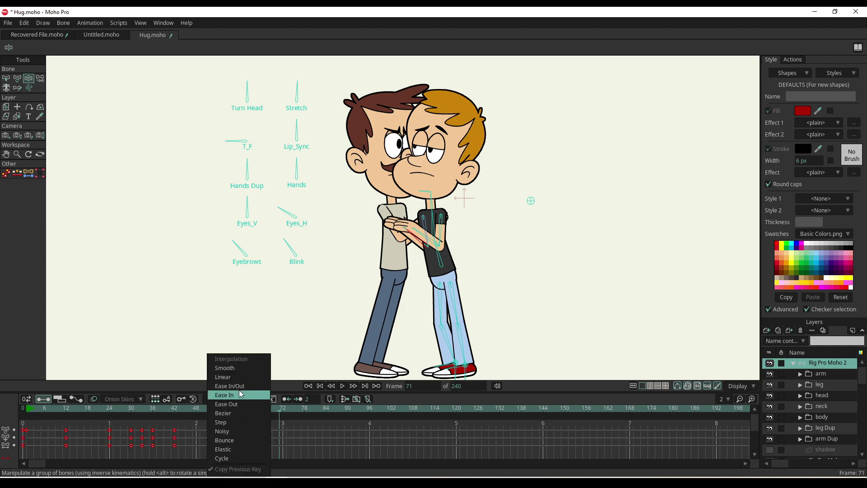
left_click(238, 370)
key("space")
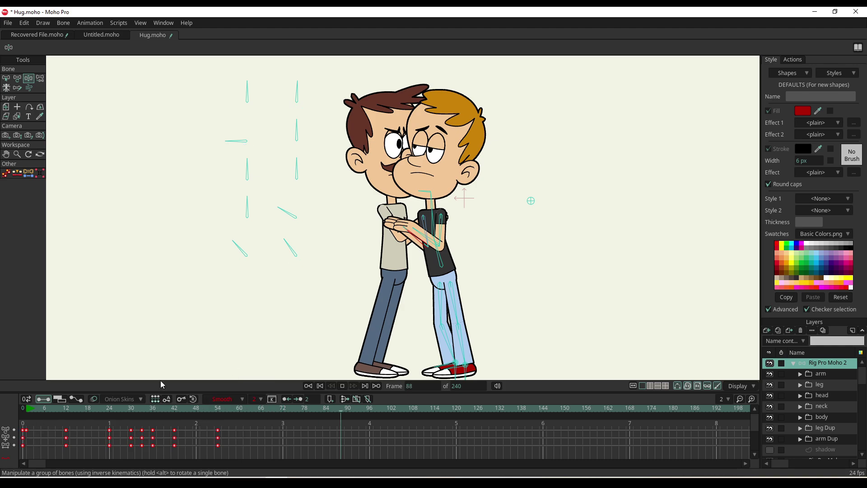
left_click(65, 410)
key("space")
- At frame 8, rotate the blond character's Hands Dup control to change his hand shape
left_click_drag(51, 409, 86, 410)
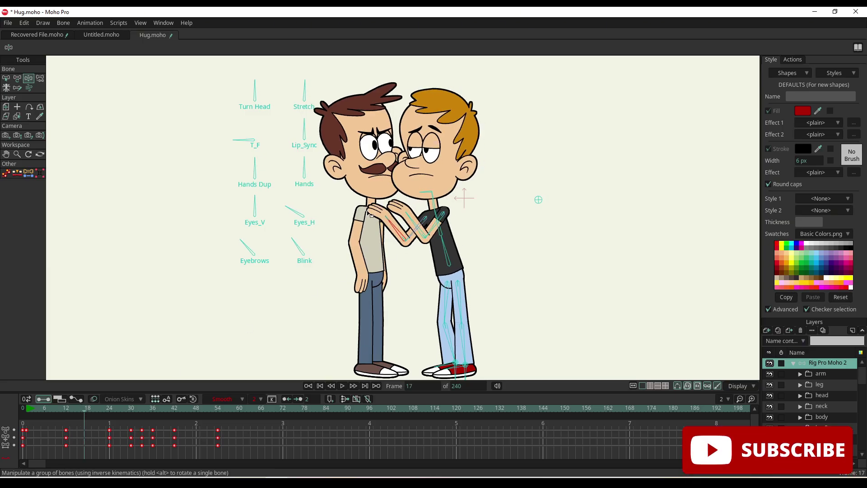
left_click_drag(90, 411, 52, 408)
left_click(263, 171)
left_click_drag(287, 181, 265, 162)
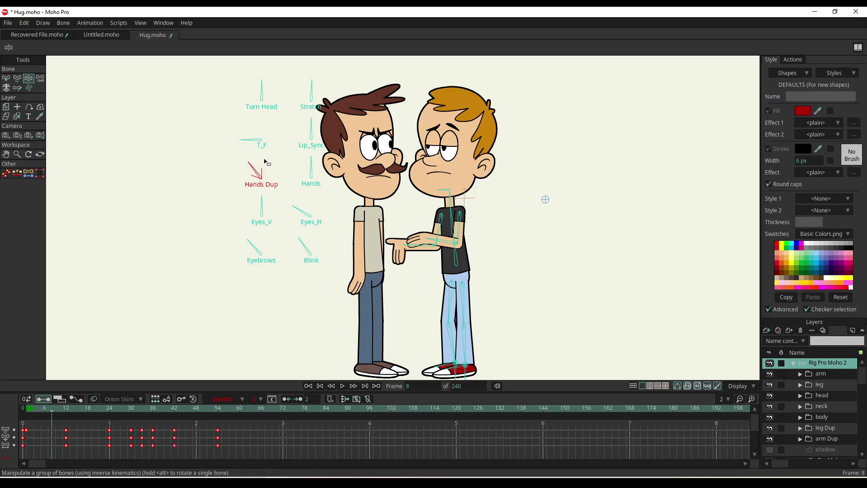
- Set the interpolation of the Hands Dup keyframe at frame 8 to Step
mouse_move(52, 409)
left_mouse_down()
mouse_move(34, 411)
mouse_move(48, 409)
left_mouse_up()
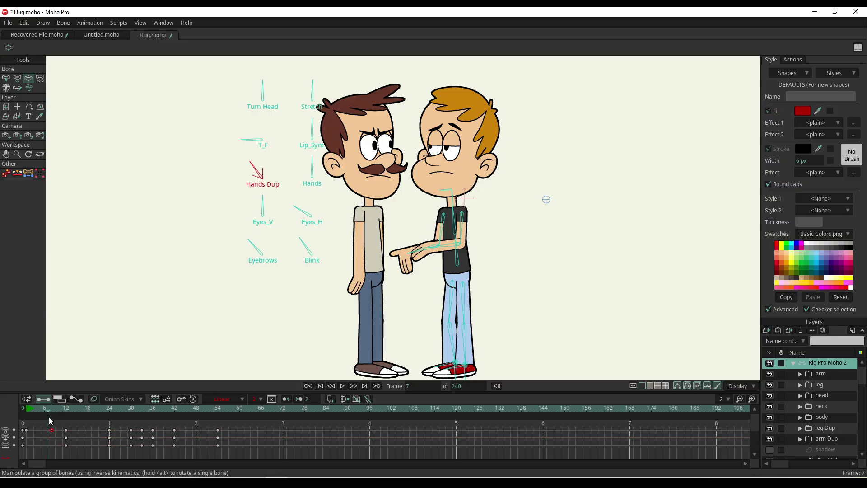
left_click_drag(47, 407, 51, 407)
left_click(226, 399)
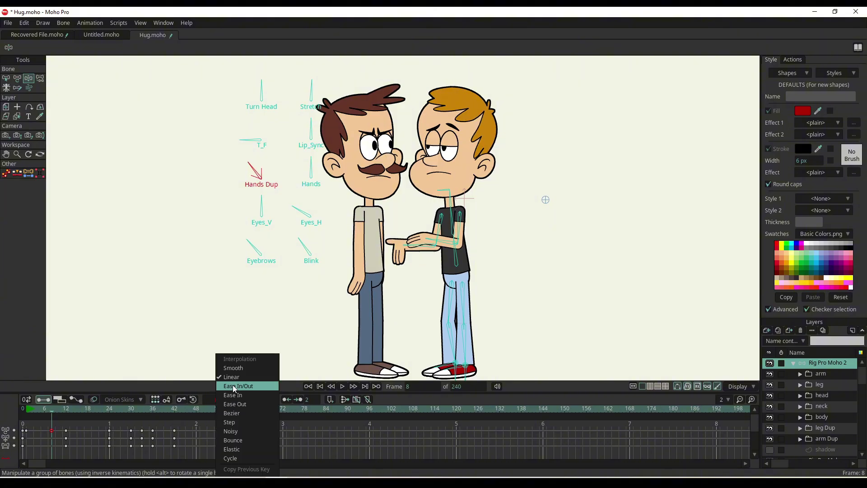
left_click(230, 422)
- Try setting the interpolation of all keyframes on the Rig Pro Moho 2 layer to Bezier
left_click_drag(56, 409, 32, 414)
left_click(22, 430)
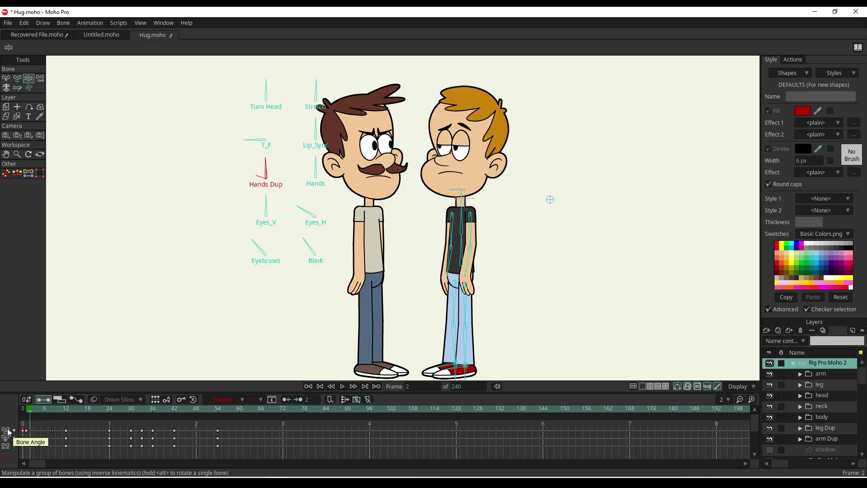
left_click_drag(242, 429, 32, 454)
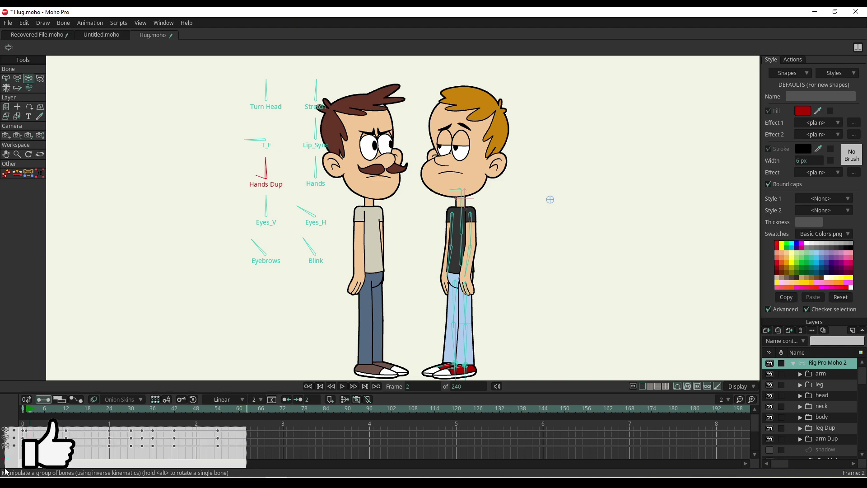
right_click(218, 438)
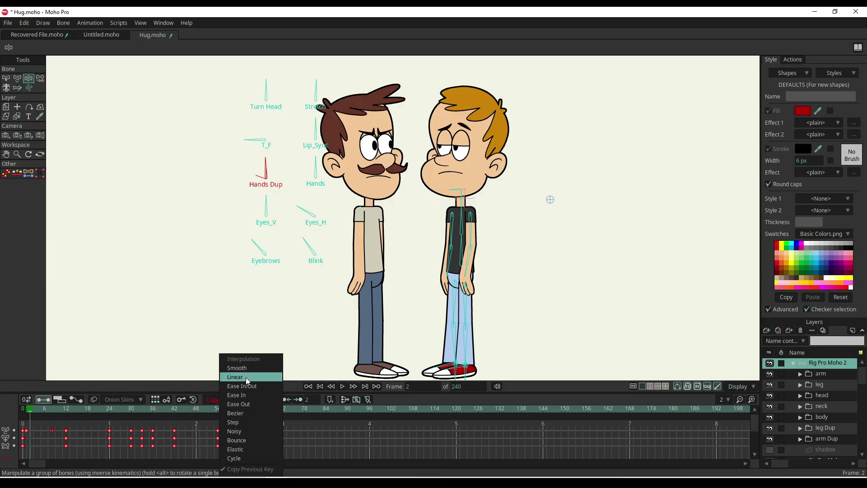
left_click(243, 413)
left_click_drag(58, 428, 240, 437)
- At frame 17, try rotating the blond character's Hands Dup control to change the hand shape and setting that keyframe's interpolation to Step
left_click_drag(45, 411, 117, 416)
left_click_drag(55, 409, 76, 416)
left_click_drag(63, 416, 85, 415)
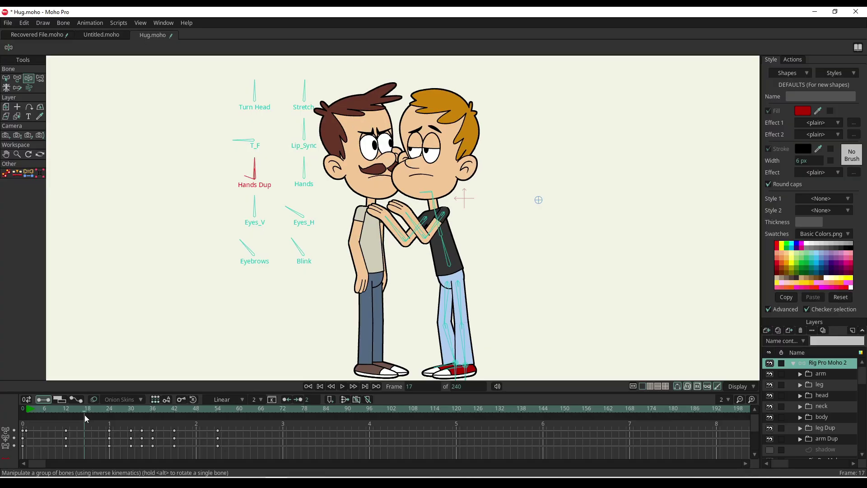
left_click_drag(258, 169, 249, 174)
left_click(84, 430)
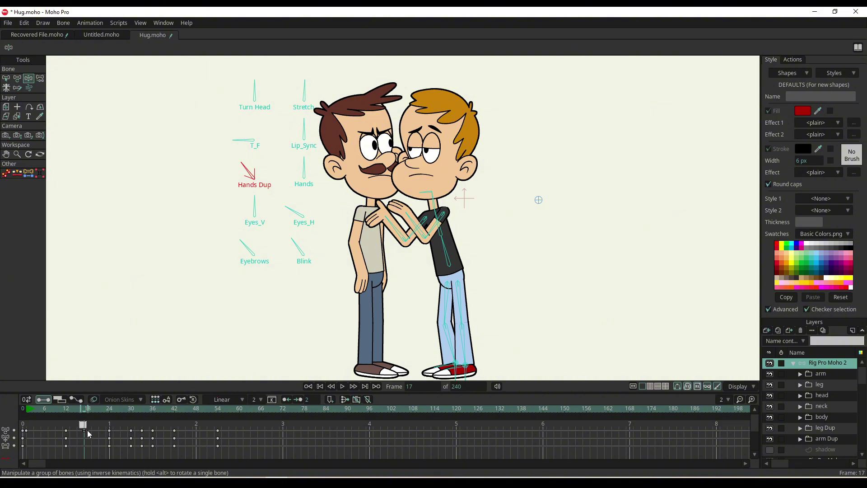
left_click(218, 400)
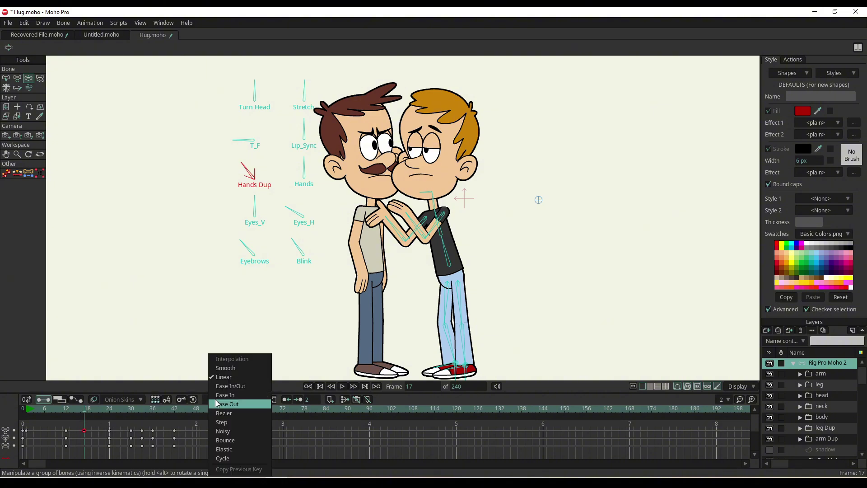
left_click(231, 422)
mouse_move(82, 410)
left_mouse_down()
mouse_move(91, 416)
mouse_move(59, 422)
mouse_move(98, 418)
mouse_move(64, 421)
mouse_move(85, 416)
mouse_move(78, 425)
left_mouse_up()
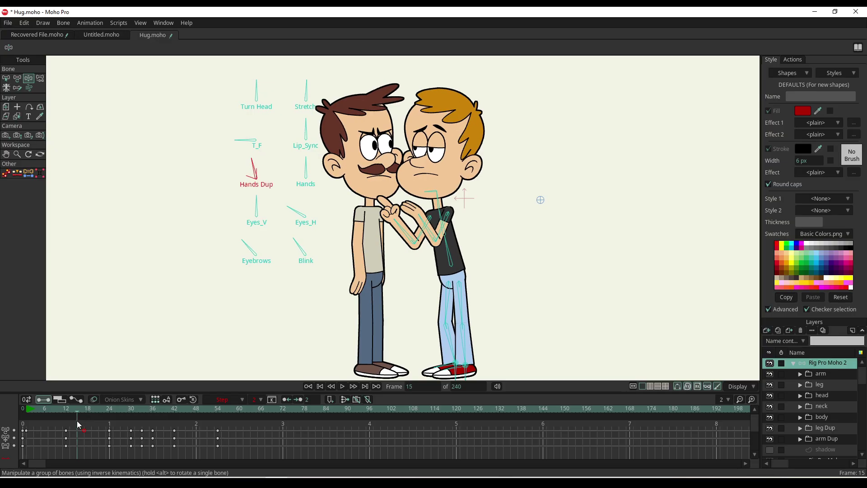
left_click(83, 413)
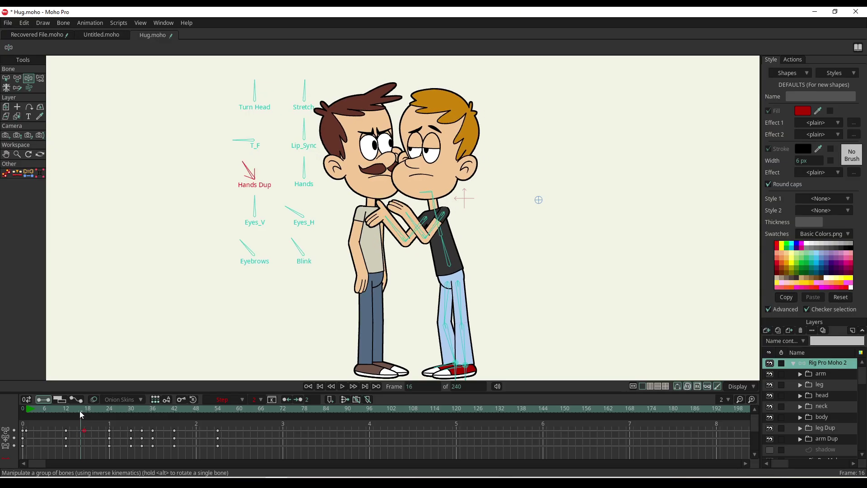
- At frame 17, switch the blond character's arm Dup hands group to shape 3 and move that switch keyframe to frame 8
left_click(84, 413)
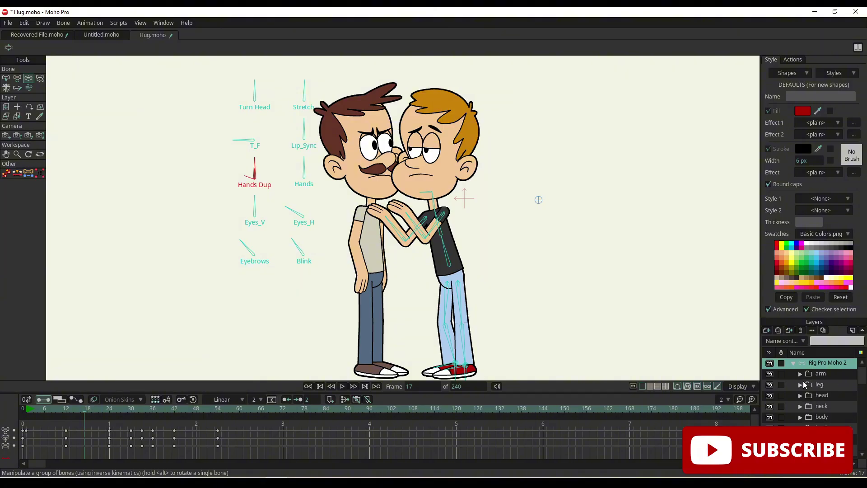
left_click(800, 438)
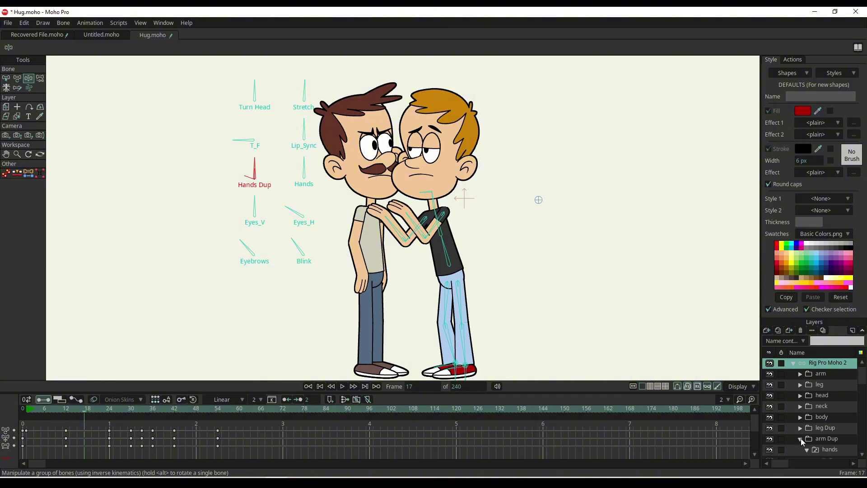
scroll(814, 432, "down", 1)
scroll(826, 430, "down", 2)
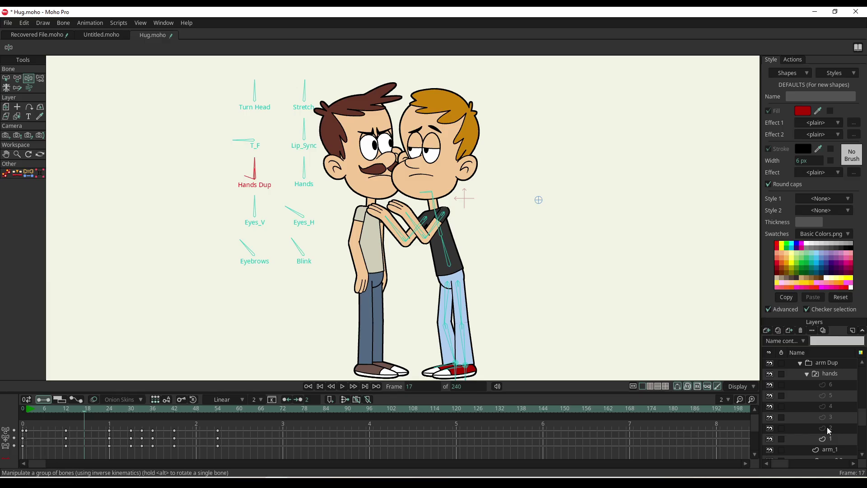
left_click(831, 420)
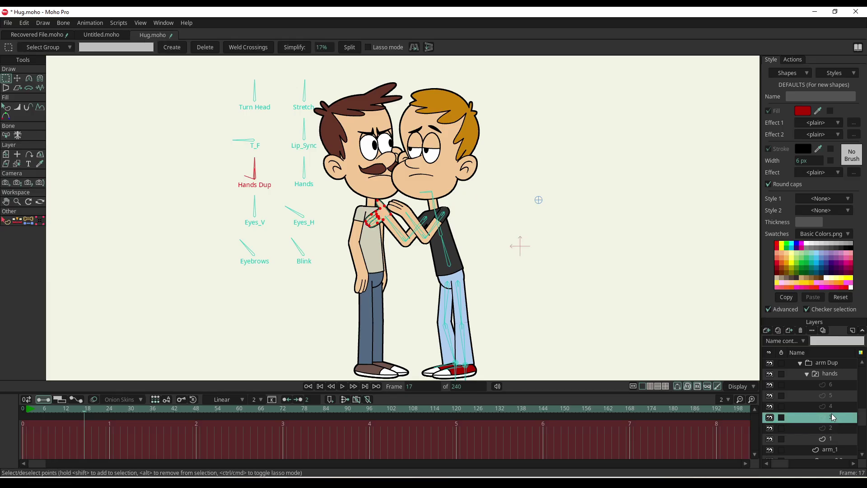
left_click(830, 374)
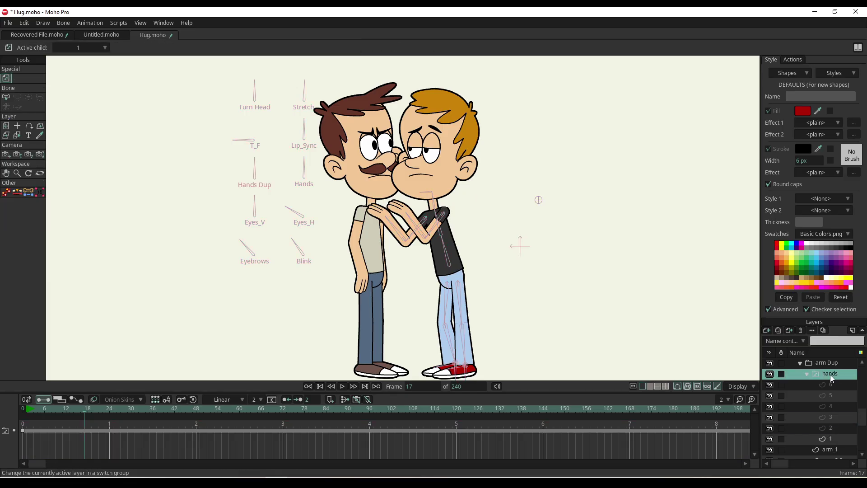
right_click(820, 375)
left_click(831, 433)
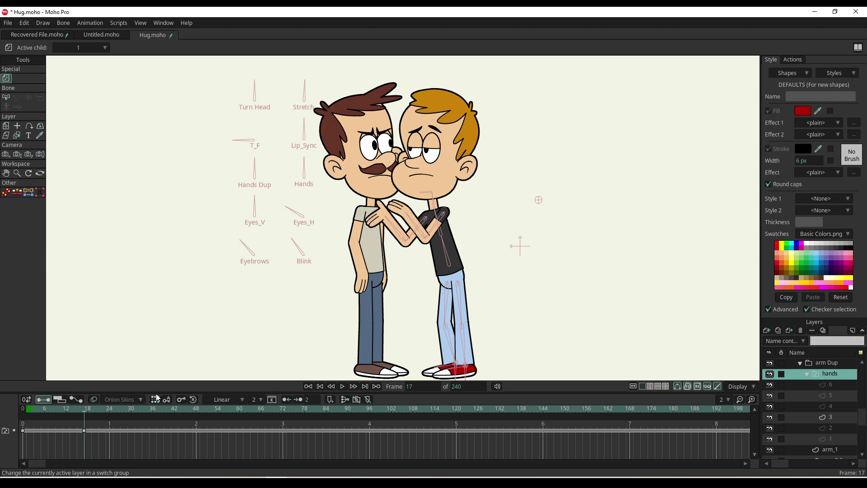
left_click_drag(78, 414, 95, 429)
left_click(84, 430)
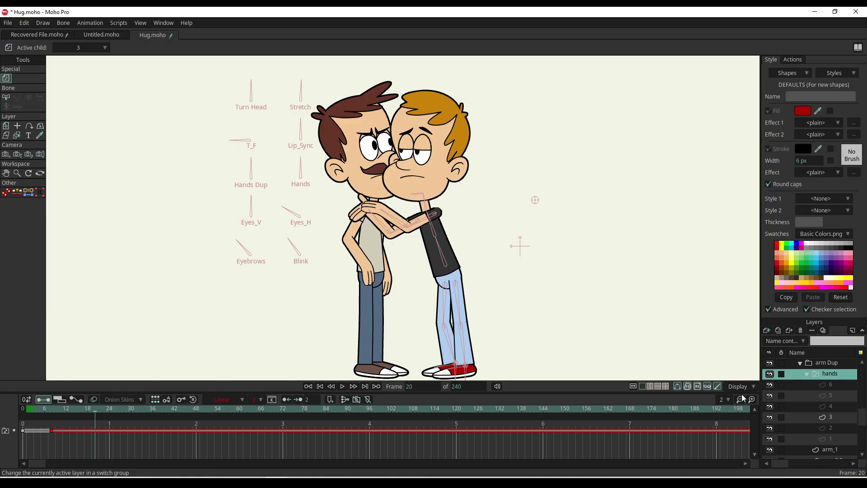
- At frame 20, compare hand shapes 5 and 4 and switch the arm Dup hands group to shape 4
left_click(833, 391)
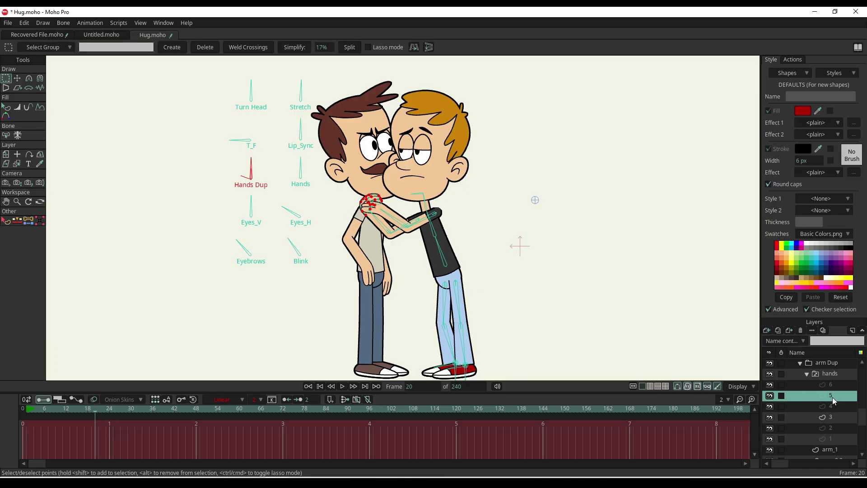
left_click(833, 403)
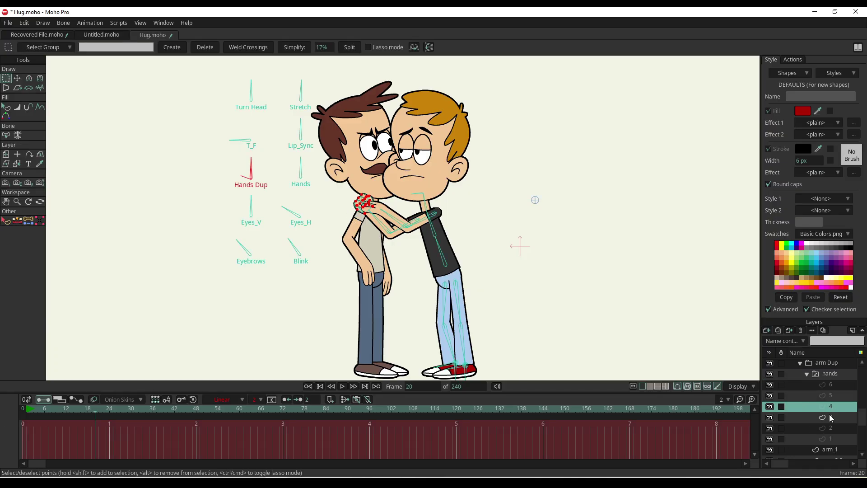
left_click(830, 374)
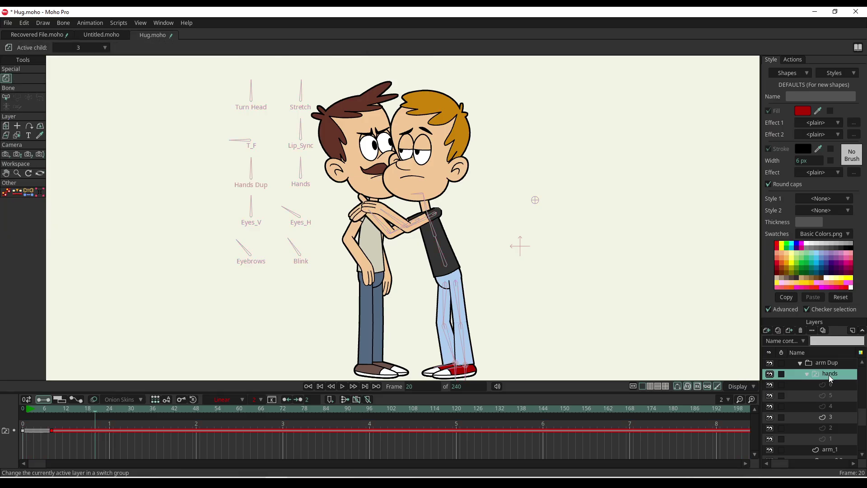
right_click(827, 377)
left_click(827, 373)
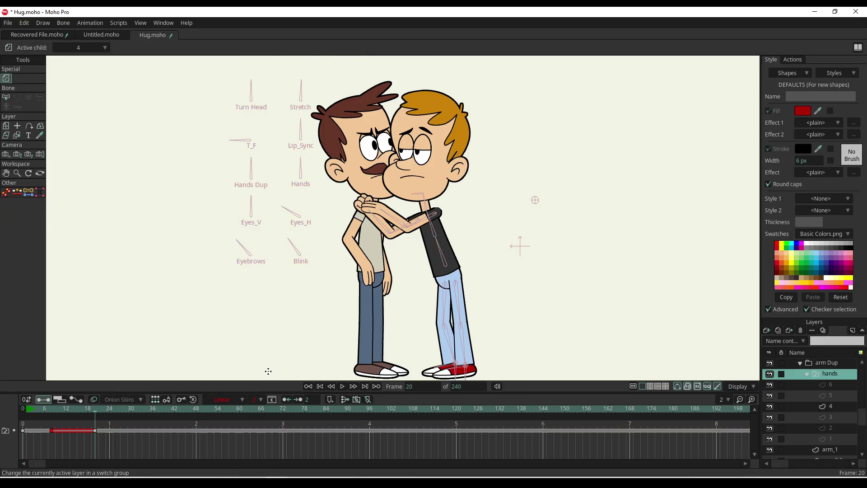
- Return to frame 1, collapse the Rig Pro Moho 2 layer group and create a reference layer from it
left_click_drag(93, 410, 23, 412)
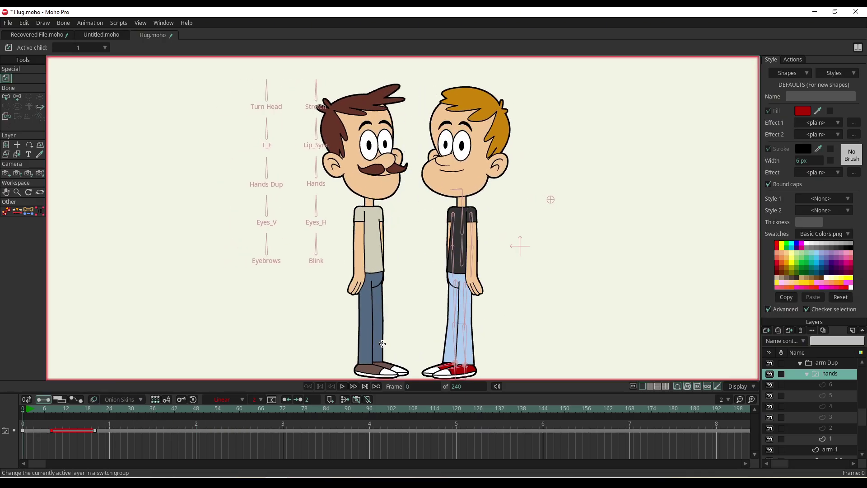
left_click(27, 412)
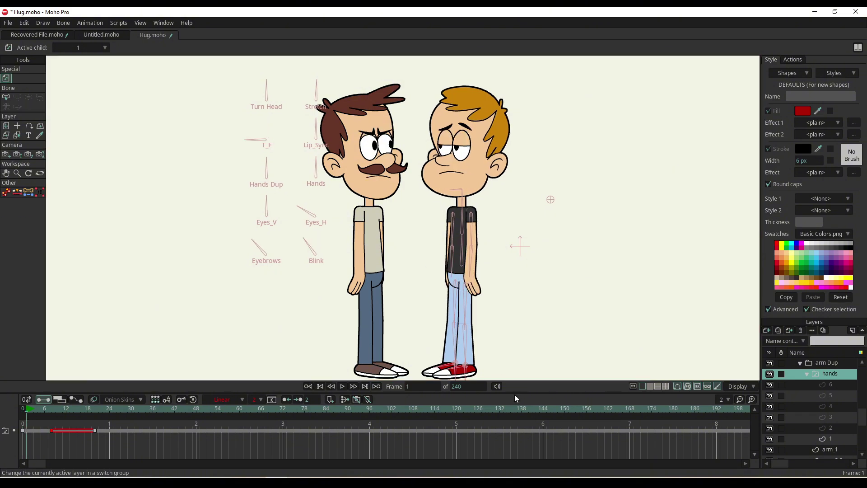
left_click(808, 374)
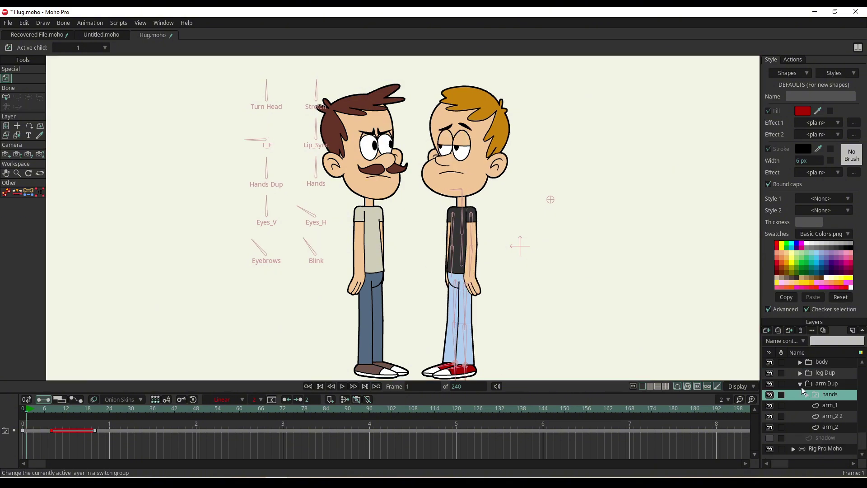
left_click(801, 384)
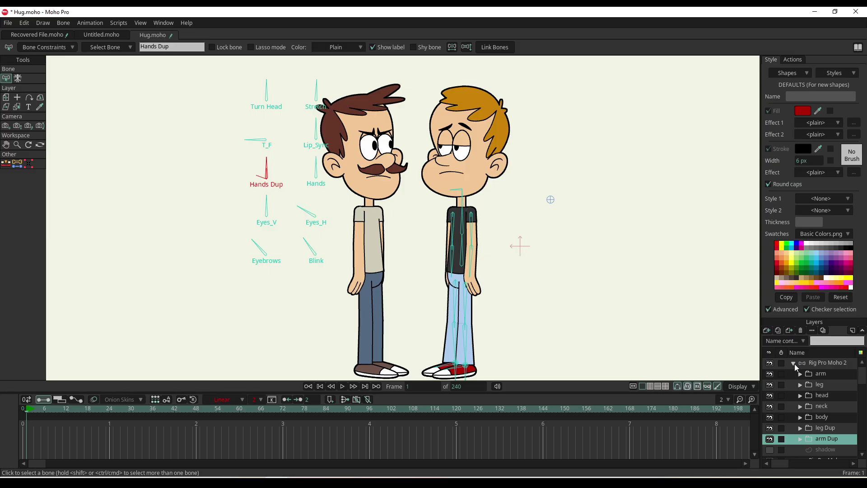
left_click(796, 365)
right_click(810, 365)
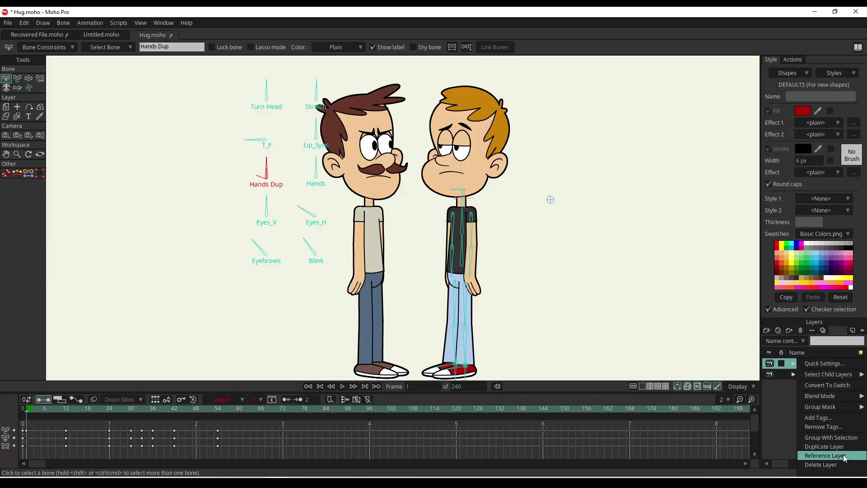
left_click(844, 455)
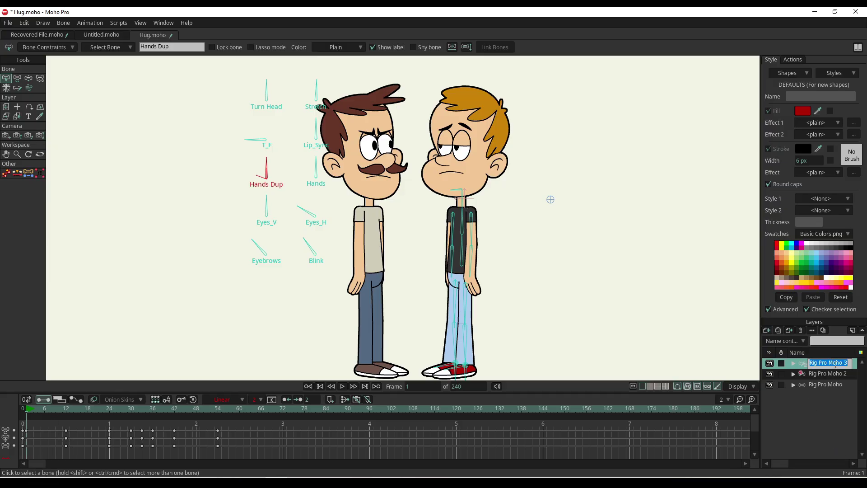
- Rename the new reference layer as BLONDE 2
key("Right")
key("ctrl+a")
type("BLOND")
key("Return")
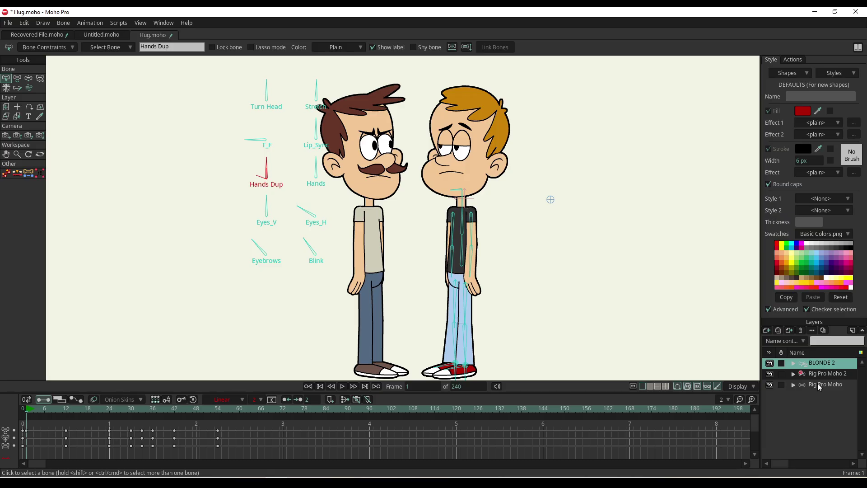
- Move the BLONDE 2 layer below the Rig Pro Moho layer in the layer stack
left_click(793, 374)
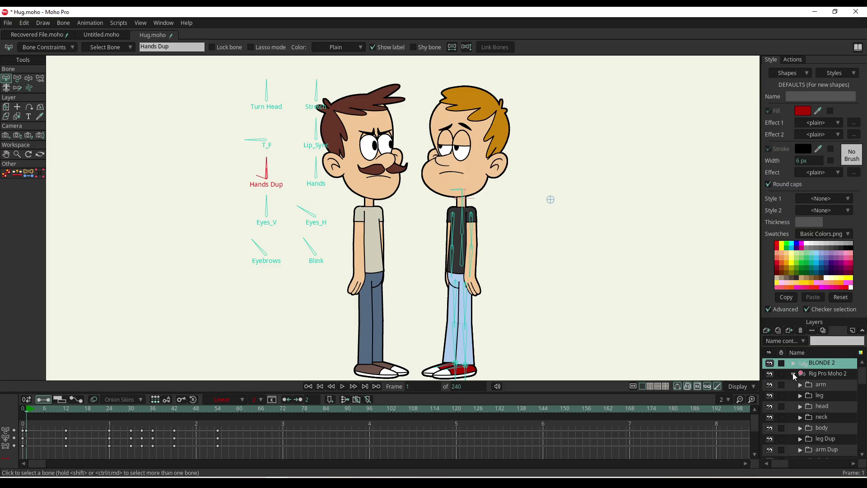
double_click(816, 366)
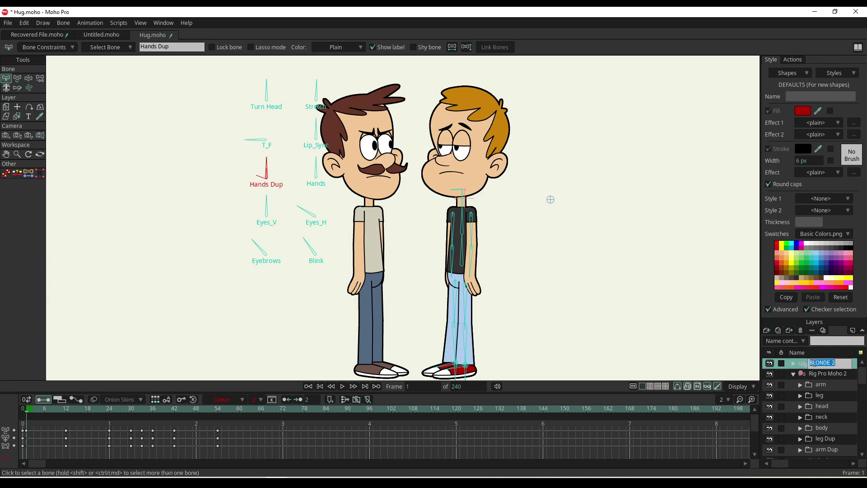
key("Return")
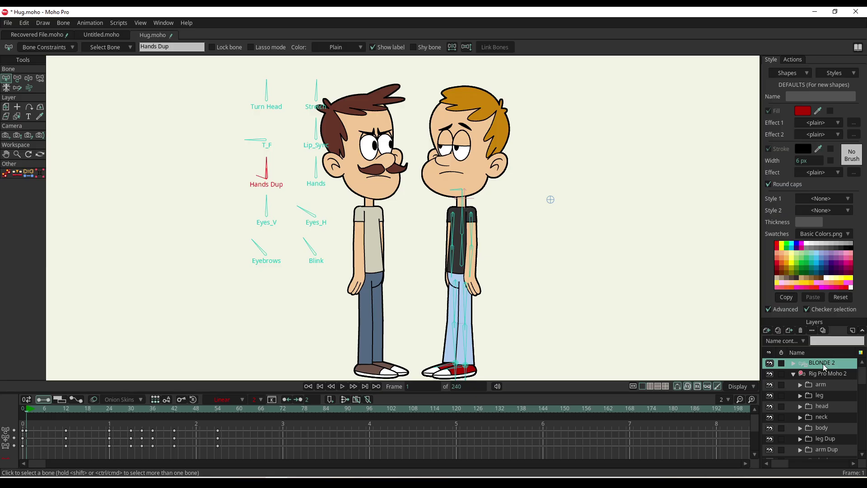
left_click(794, 373)
left_click_drag(818, 362, 823, 391)
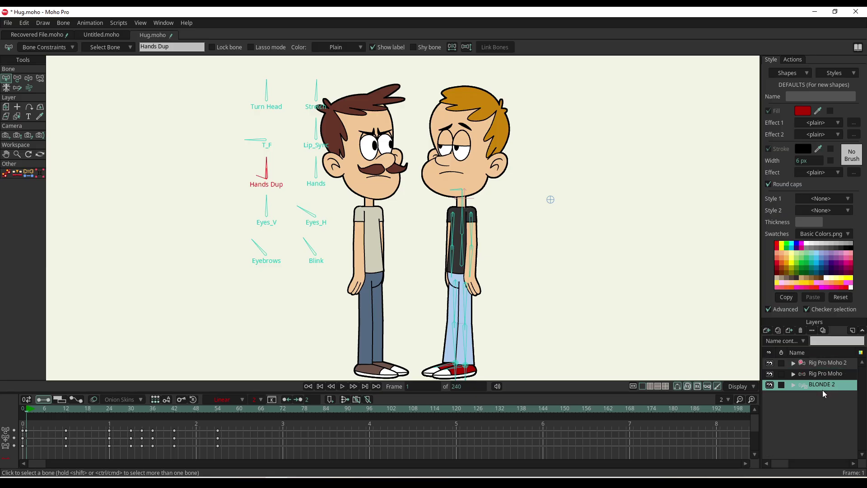
- Hide the arm Dup group inside the Rig Pro Moho 2 layer
left_click(793, 364)
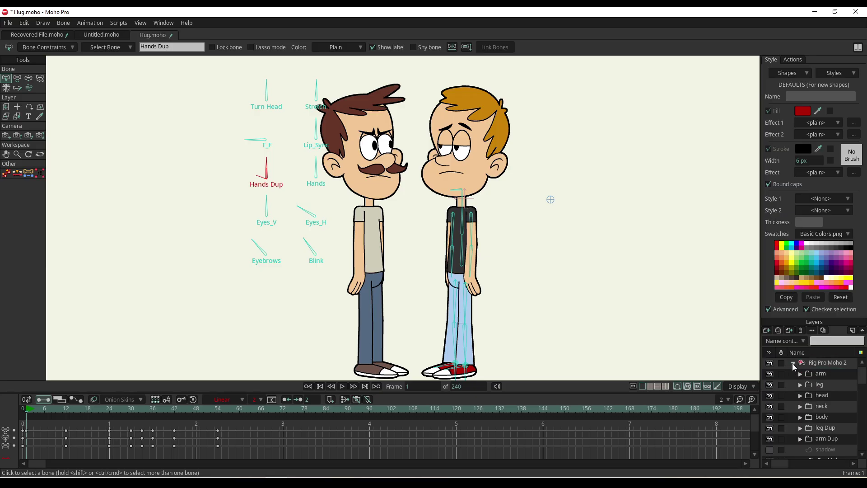
scroll(815, 391, "down", 2)
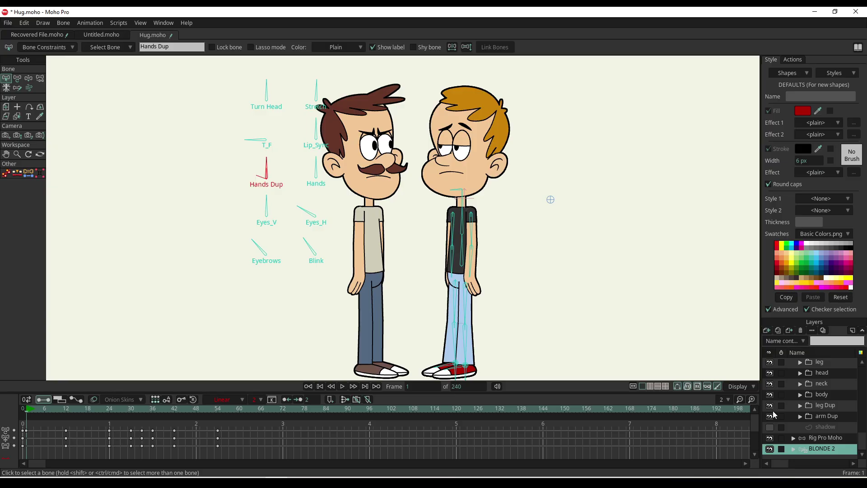
scroll(792, 375, "up", 2)
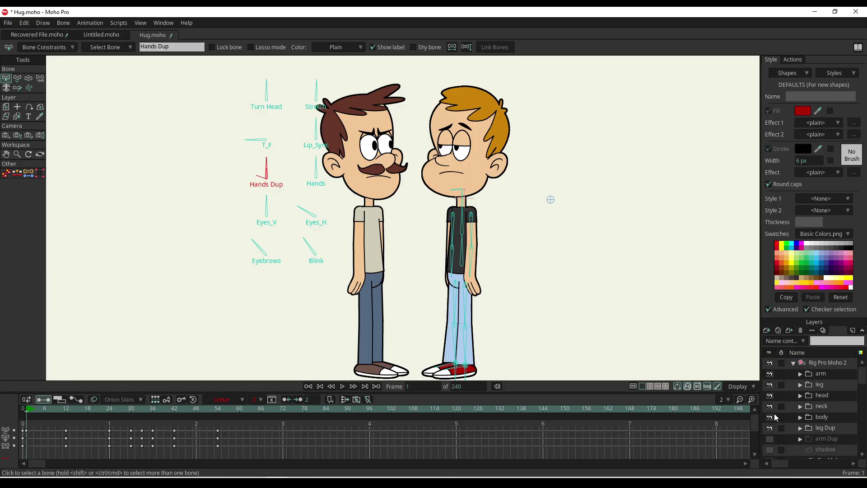
left_click(792, 364)
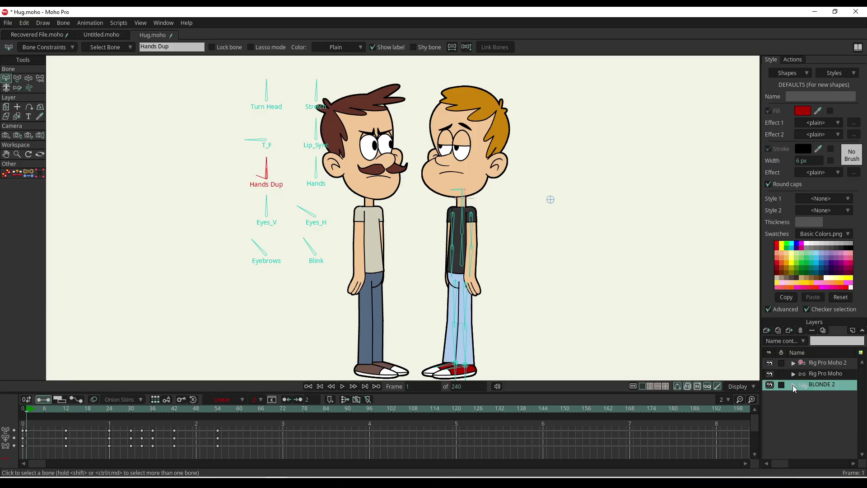
- Hide every group inside the BLONDE 2 reference layer except arm Dup, and collapse the layer
left_click(794, 385)
scroll(801, 395, "down", 2)
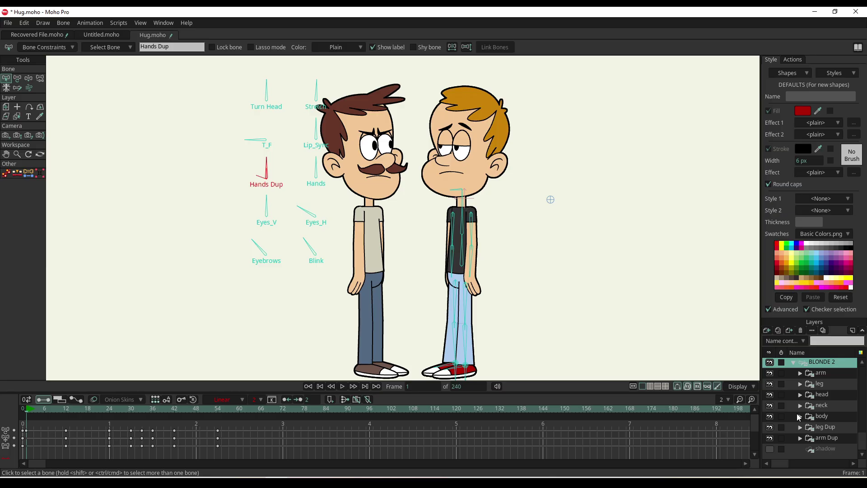
left_click(770, 438, "alt")
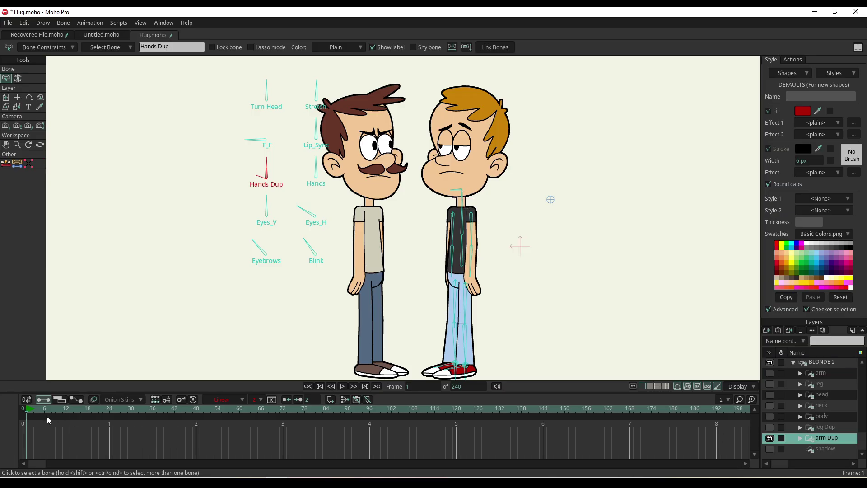
left_click_drag(38, 411, 27, 429)
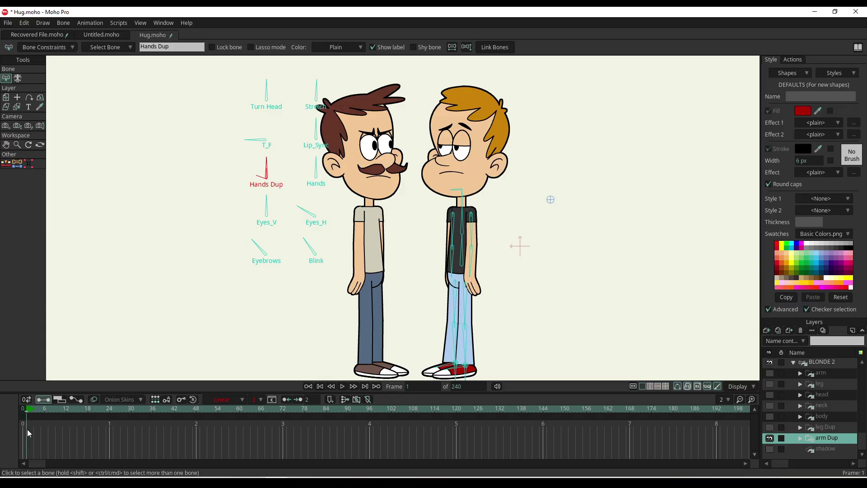
left_click(795, 365)
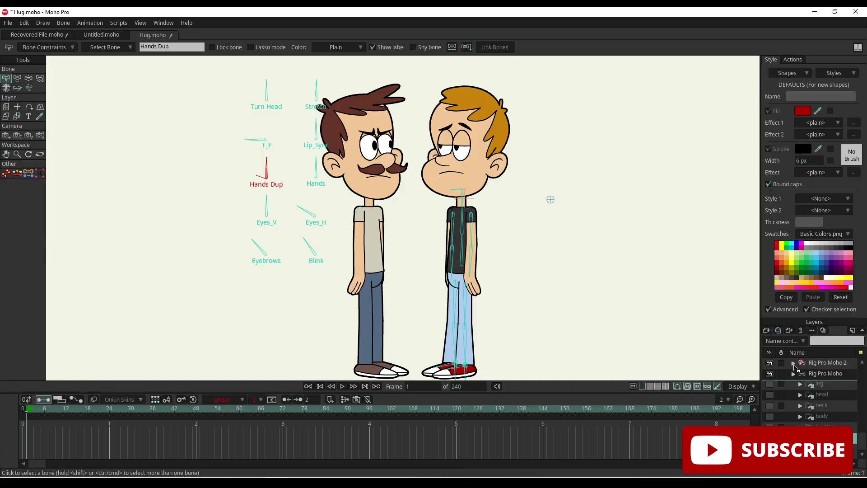
- Create a reference layer from the Rig Pro Moho layer
left_click(817, 372)
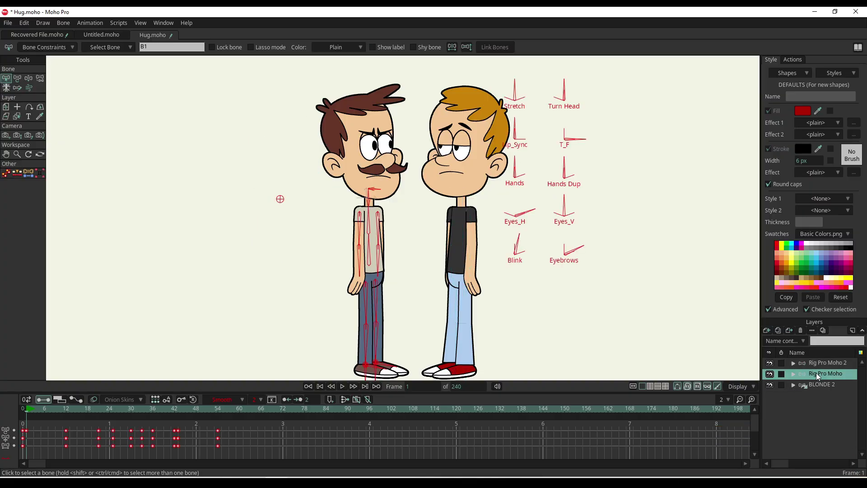
right_click(817, 373)
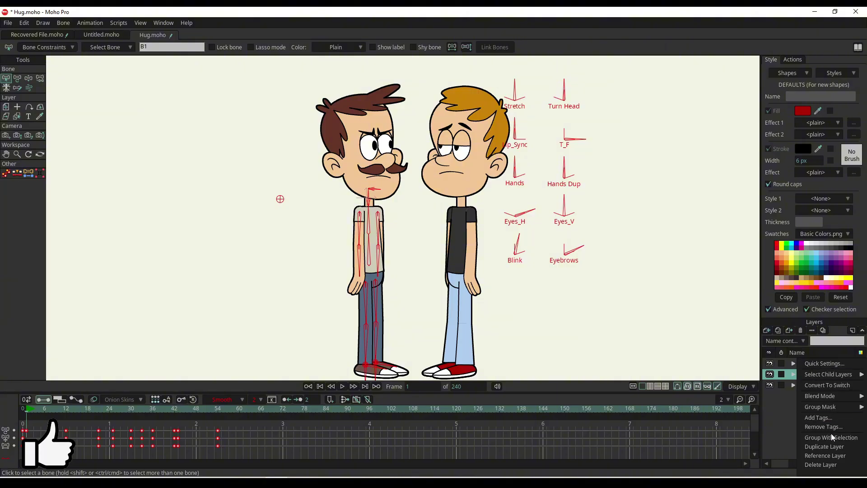
left_click(827, 452)
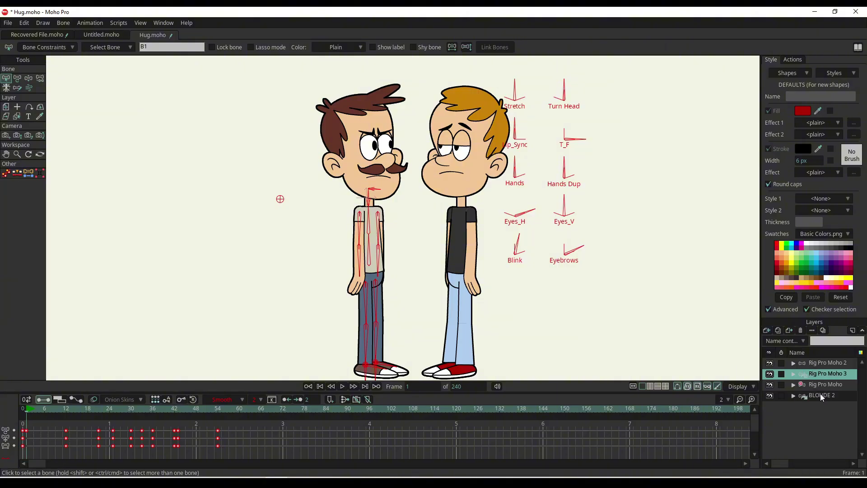
- Rename the new reference layer as Moustache 2 and move it to the top of the layer stack
double_click(824, 373)
type("Mo")
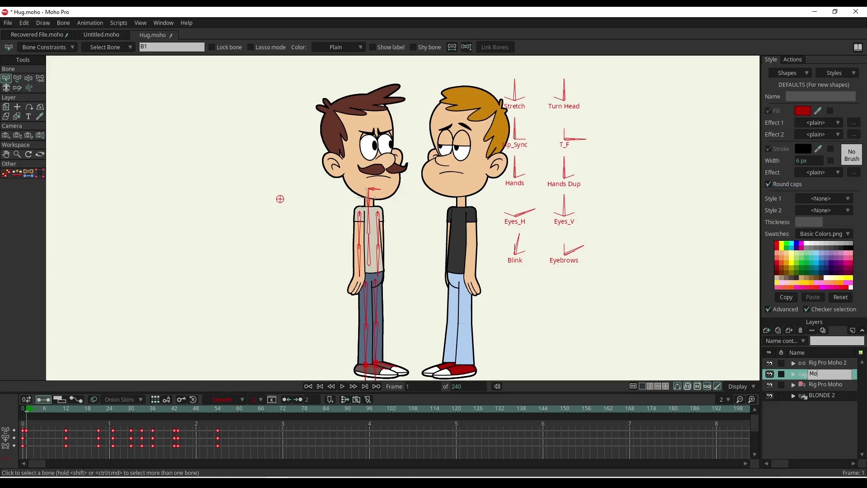
type("ustache 2")
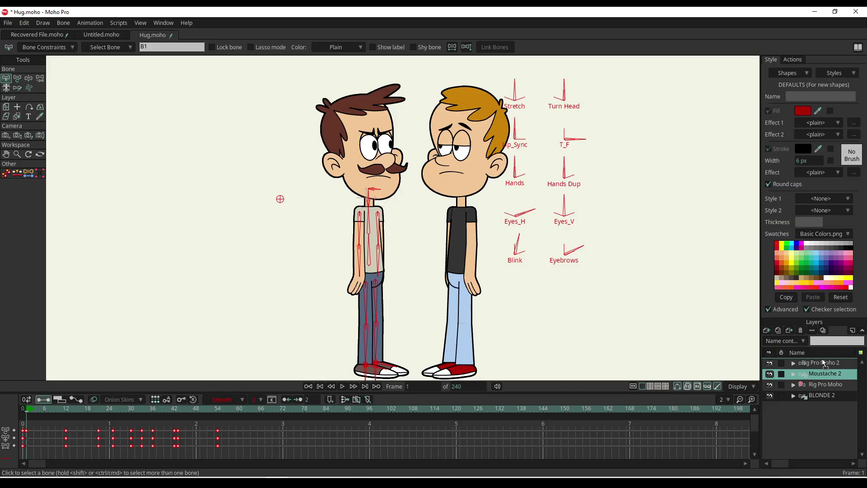
left_click_drag(822, 359, 822, 361)
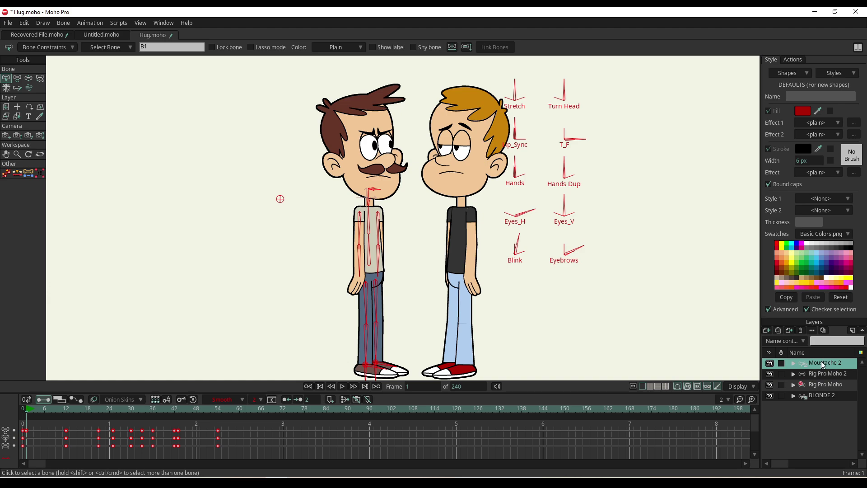
- Show only the arm group inside the Moustache 2 layer, preview the motion and return to frame 1
left_click(792, 363)
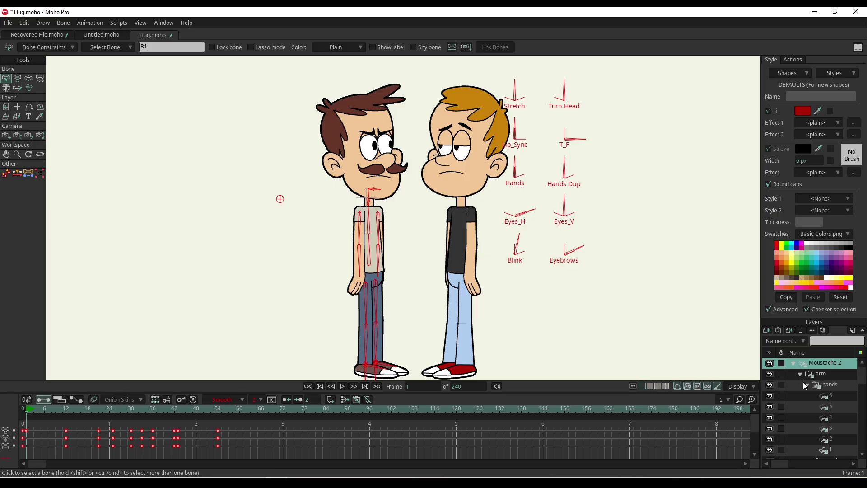
left_click(769, 375)
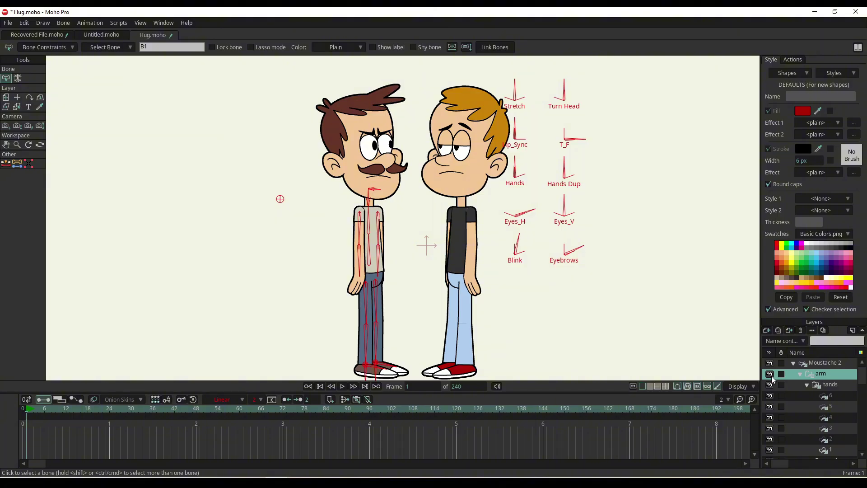
scroll(773, 380, "down", 3)
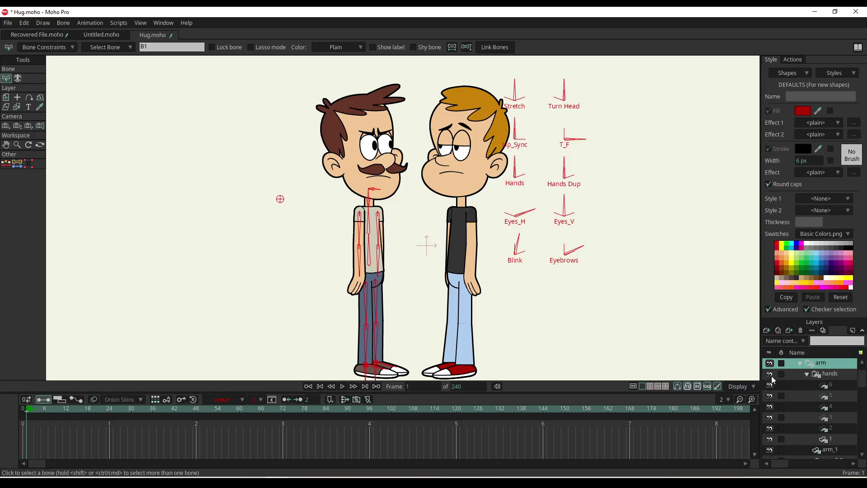
scroll(773, 383, "down", 1)
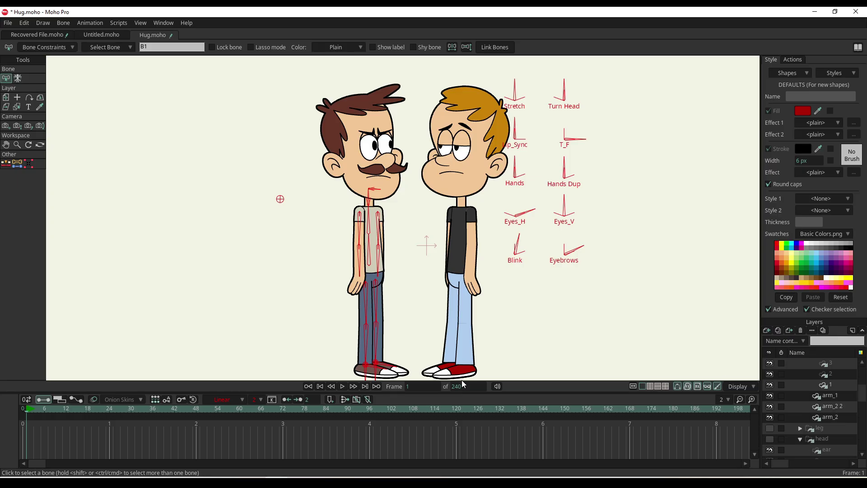
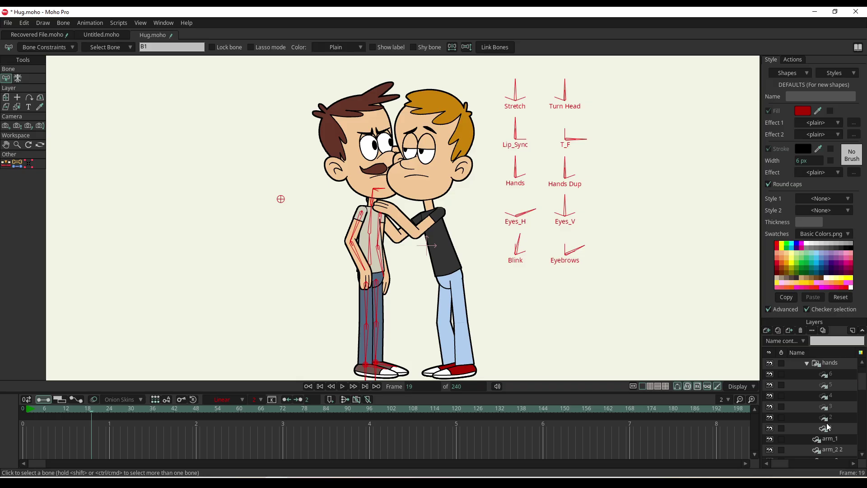
scroll(815, 421, "up", 1)
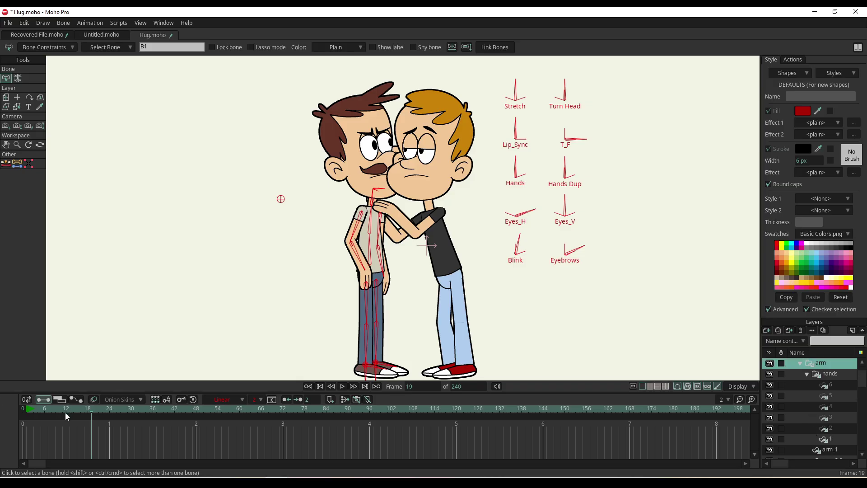
left_click_drag(65, 413, 25, 411)
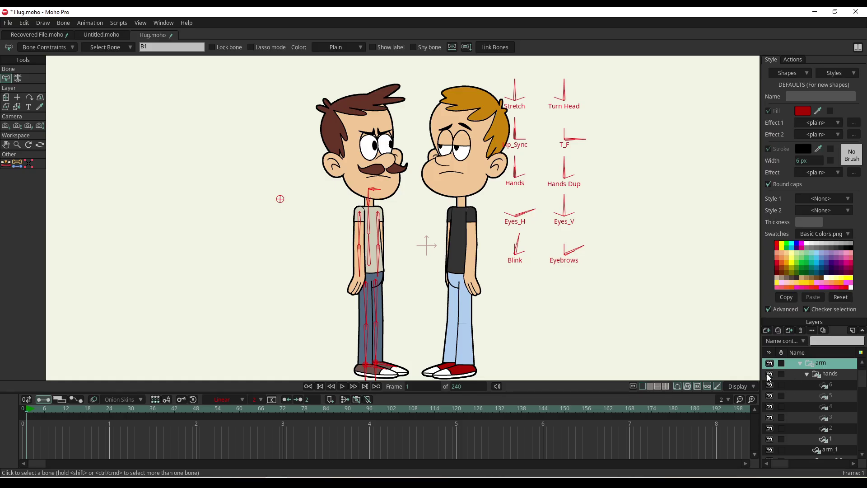
- Try hiding the arm_2 2 and arm_2 layers in Moustache 2 while keeping arm_1, and preview the frames
scroll(769, 380, "down", 1)
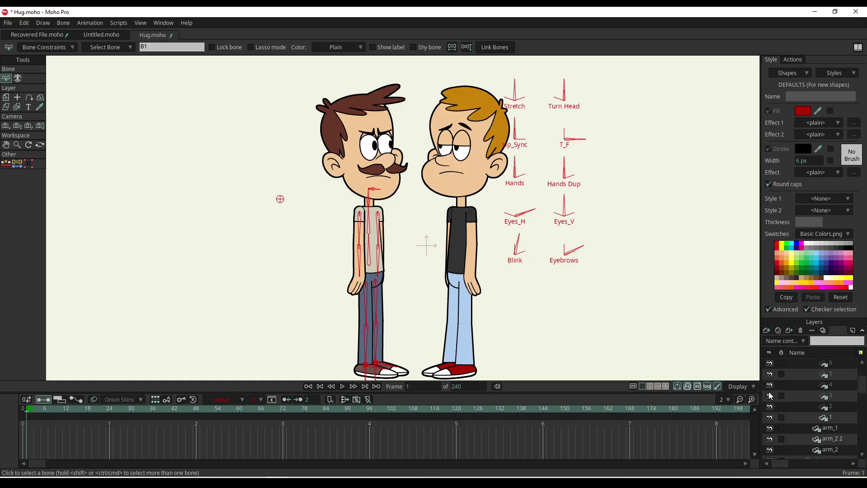
left_click(770, 430)
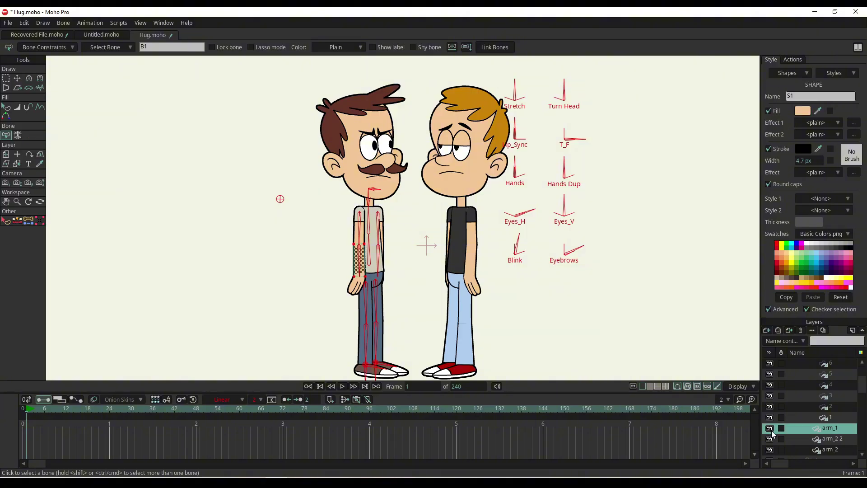
scroll(772, 422, "up", 2)
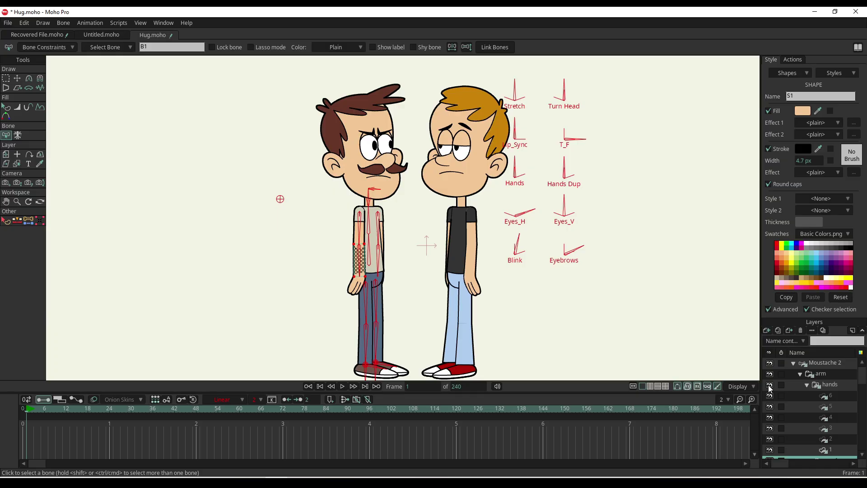
scroll(770, 388, "down", 2)
scroll(772, 398, "down", 2)
left_click(771, 428)
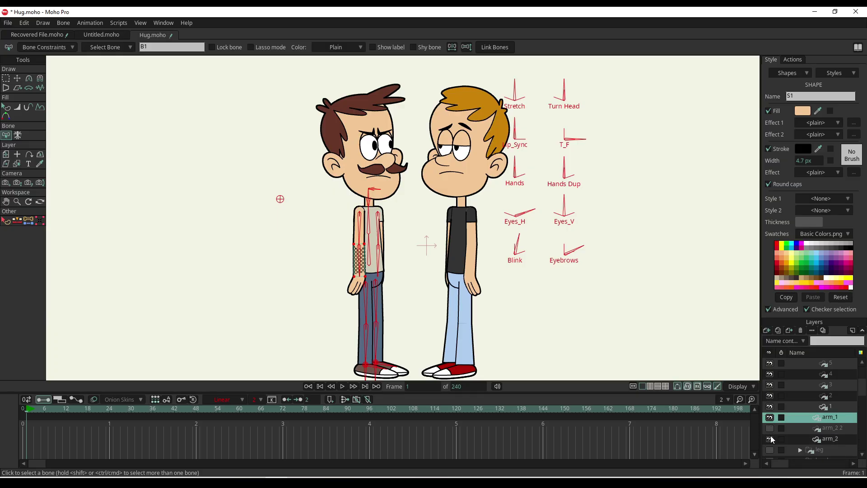
left_click(770, 438)
left_click_drag(31, 410, 145, 427)
key("q")
left_click(27, 433)
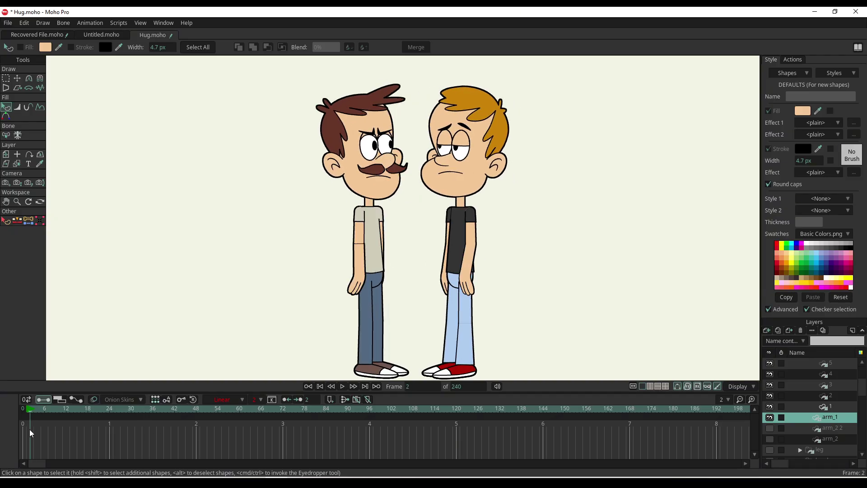
- Make the arm_2 2 and arm_2 layers inside the Moustache 2 arm group visible again
scroll(801, 415, "up", 3)
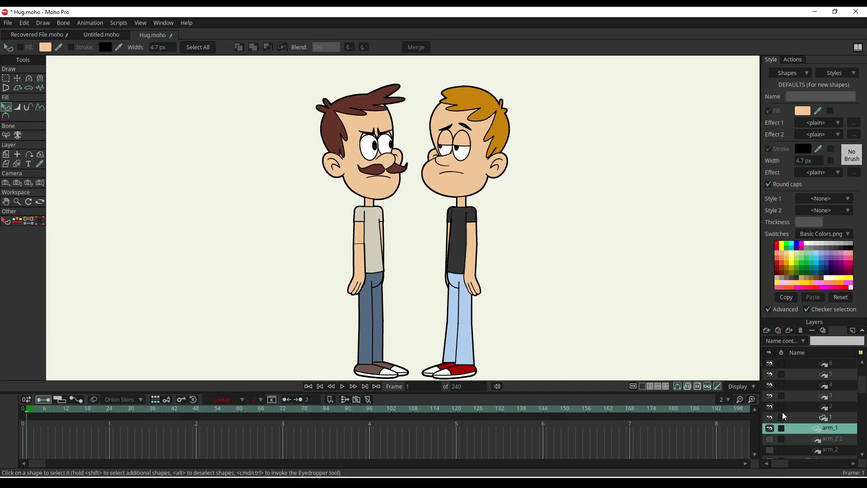
scroll(781, 370, "up", 1)
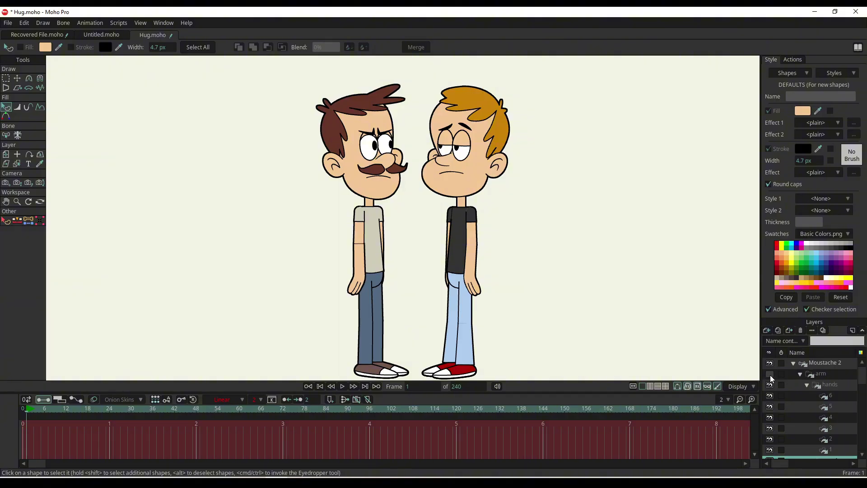
scroll(773, 398, "down", 3)
left_click(769, 437)
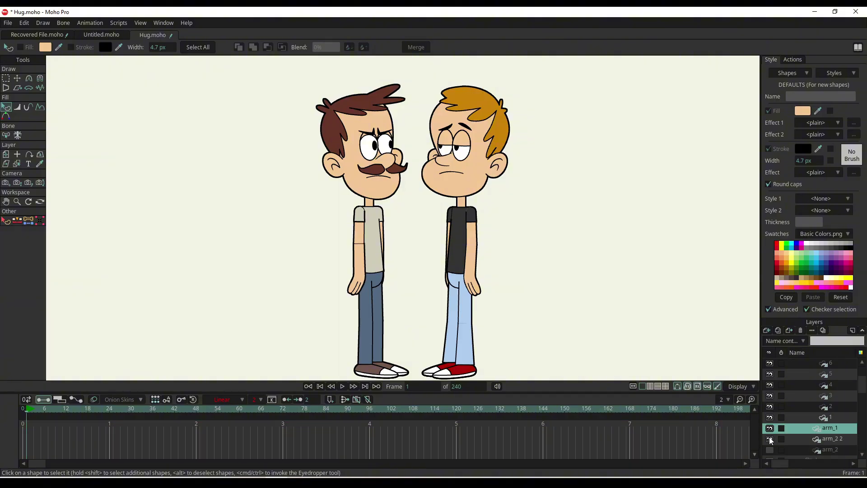
scroll(769, 438, "down", 1)
left_click(770, 437)
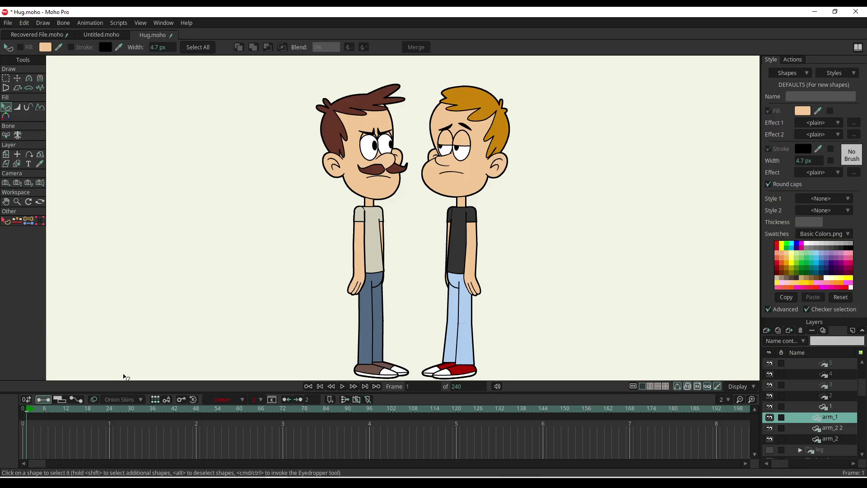
- At frame 20, raise the blond character's front forearm slightly on the Rig Pro Moho 2 rig with Manipulate Bones
left_click_drag(30, 410, 96, 410)
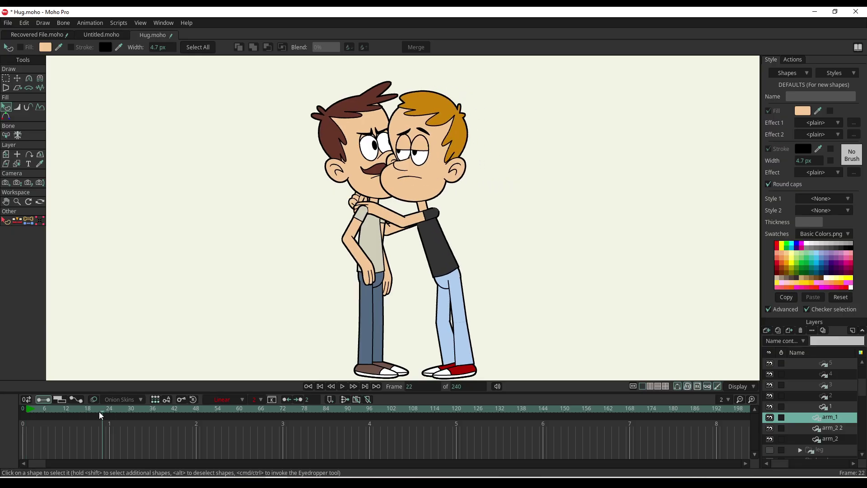
left_click(430, 221, "ctrl+alt")
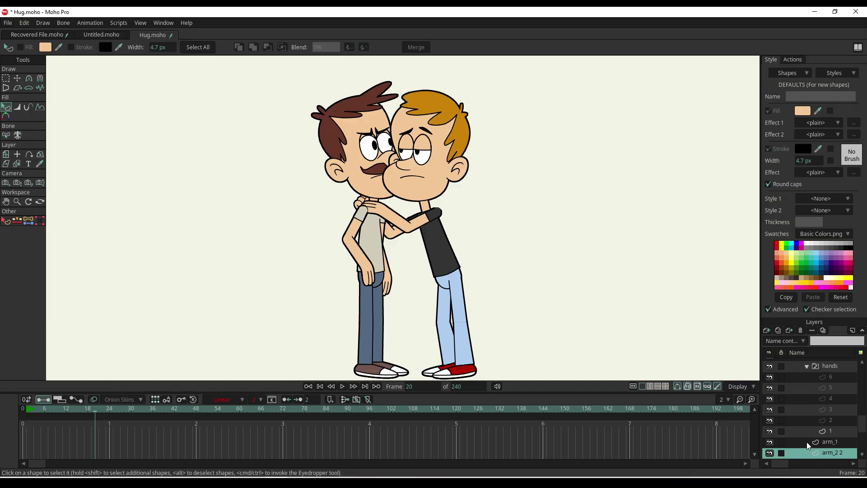
scroll(807, 444, "up", 1)
left_click(819, 366)
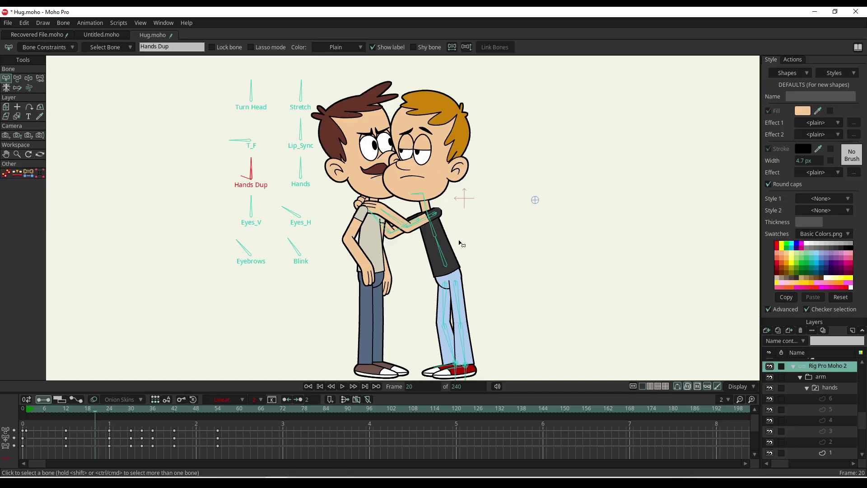
key("z")
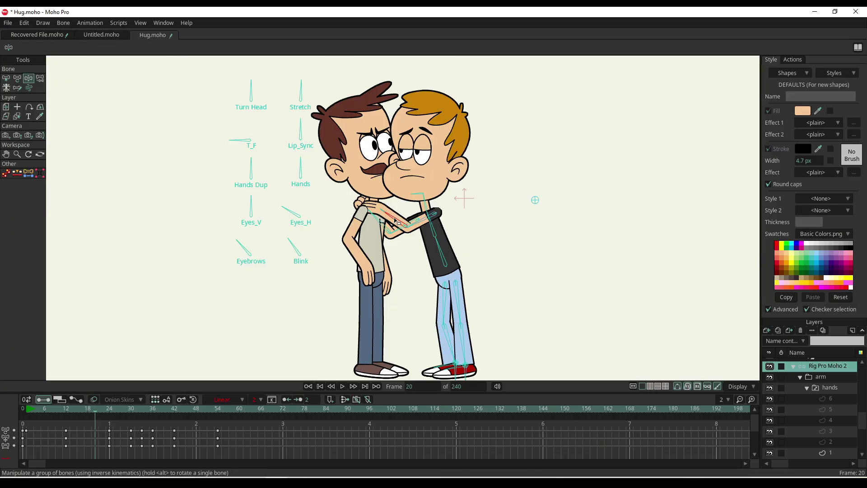
left_click_drag(397, 218, 390, 213)
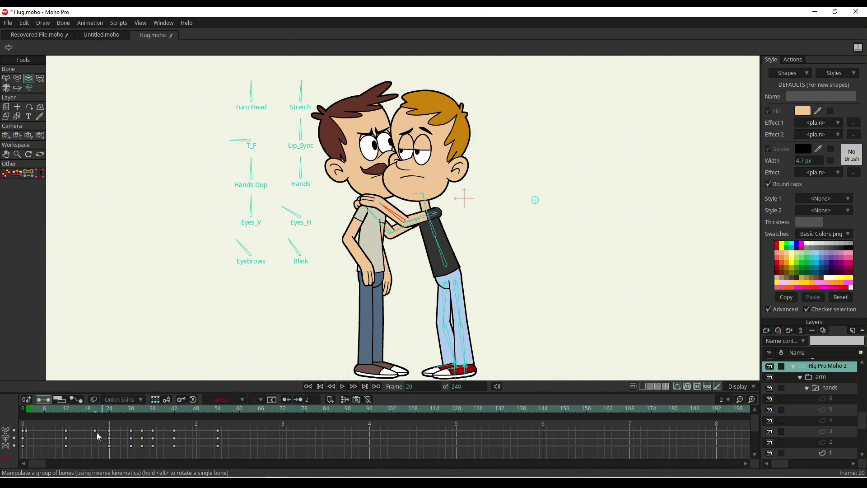
- At frame 30, rotate the Turn Head control of the Rig Pro Moho layer so the moustached character faces away from the blond
left_click_drag(93, 409, 131, 437)
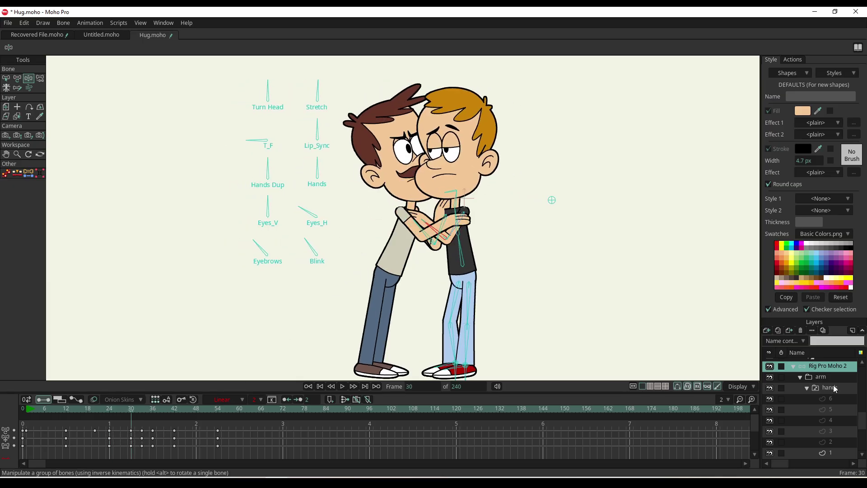
scroll(826, 409, "down", 4)
scroll(825, 429, "down", 1)
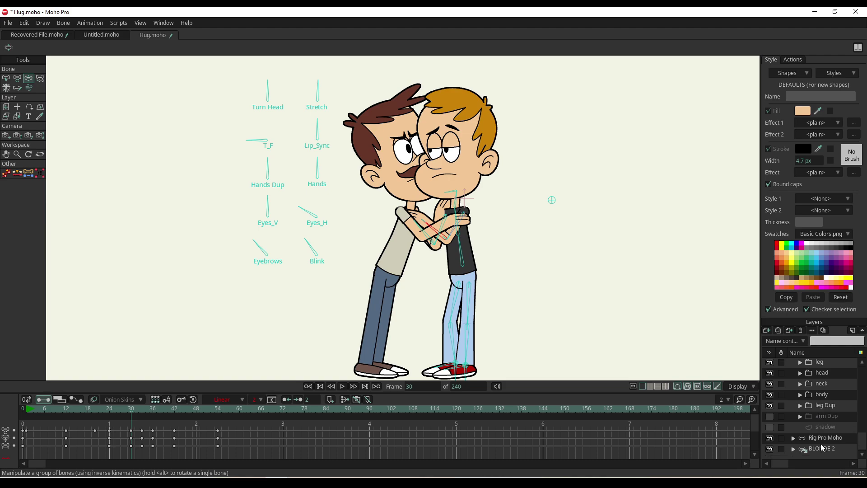
left_click(823, 439)
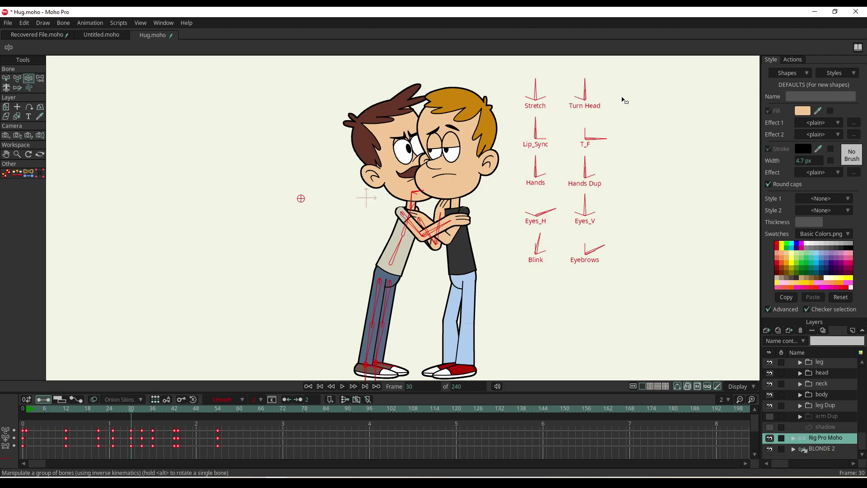
left_click_drag(607, 84, 563, 96)
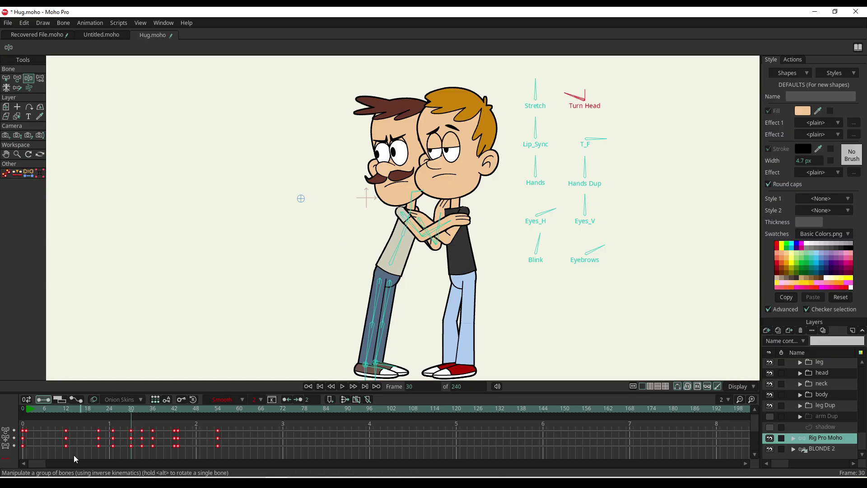
- Delete the moustached character's Turn Head keyframes before and after frame 33, keeping only the start and frame 33 keys
mouse_move(124, 414)
left_mouse_down()
mouse_move(115, 413)
mouse_move(152, 415)
mouse_move(131, 420)
mouse_move(140, 418)
left_mouse_up()
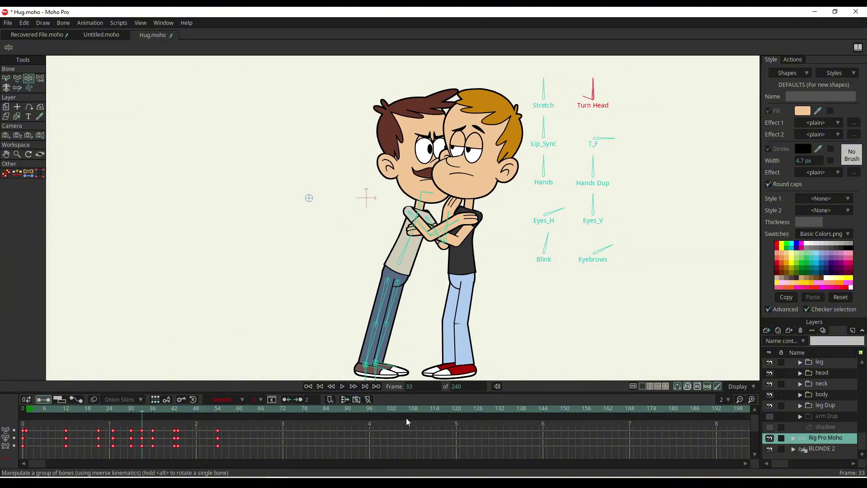
left_click(158, 426)
left_click(151, 431)
scroll(153, 438, "down", 1)
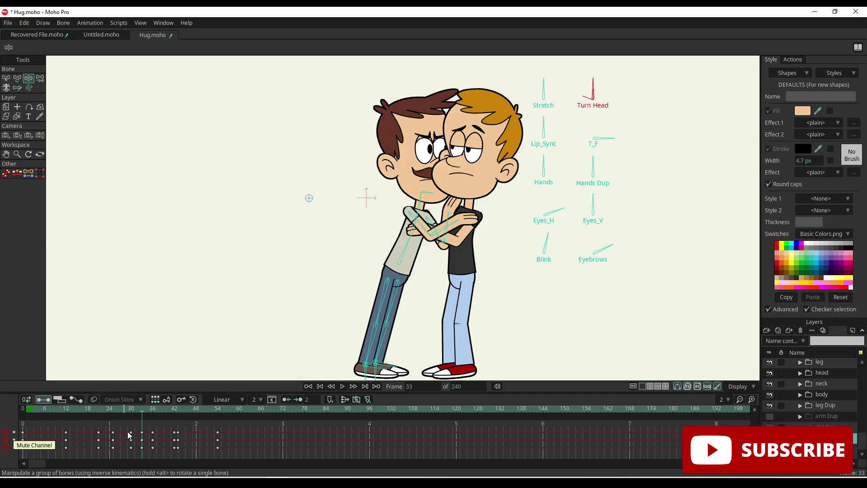
left_click_drag(150, 427, 239, 437)
key("Delete")
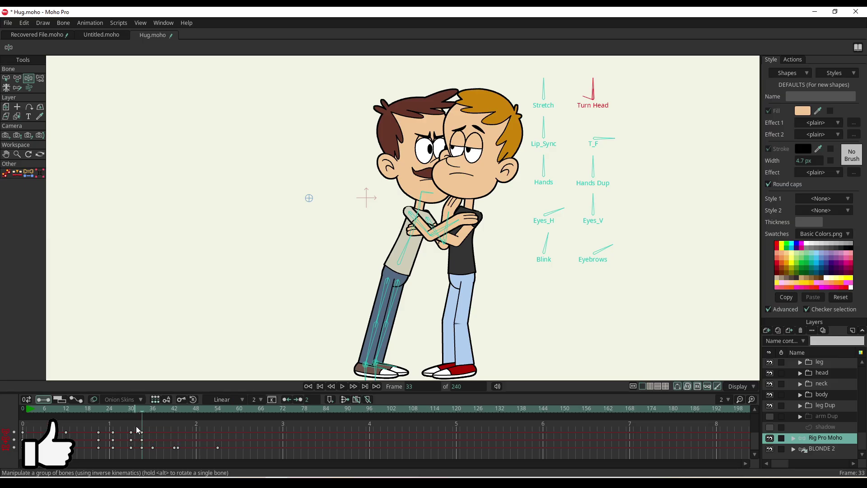
left_click_drag(137, 426, 223, 452)
key("Delete")
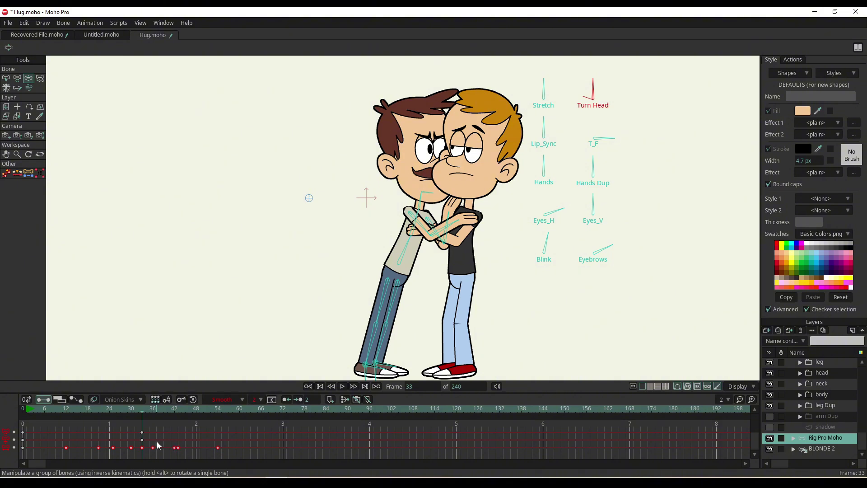
left_click_drag(145, 441, 207, 452)
key("Delete")
left_click_drag(137, 441, 59, 458)
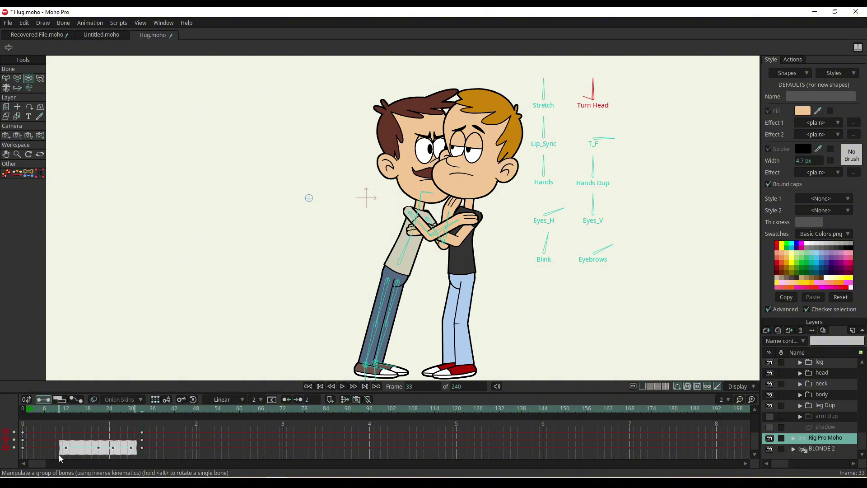
key("Delete")
- At frame 35, rotate the moustached character's Turn Head control so his head faces away from the blond
left_click_drag(110, 408, 141, 414)
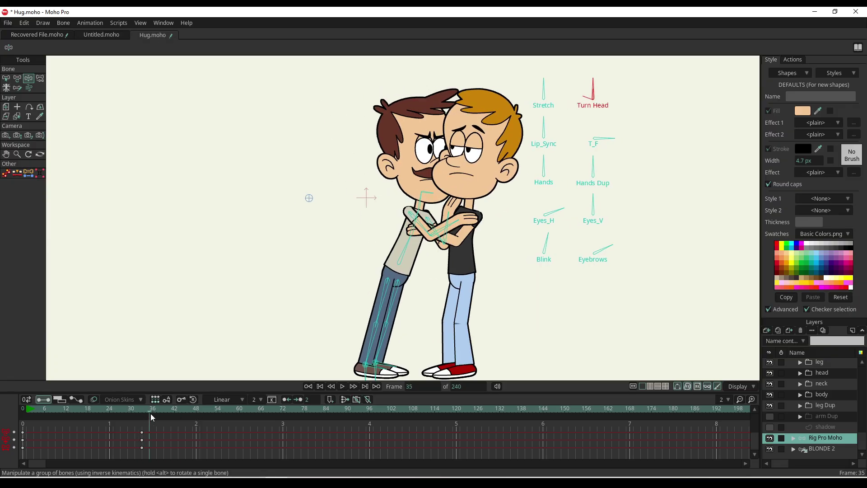
left_click_drag(592, 90, 574, 93)
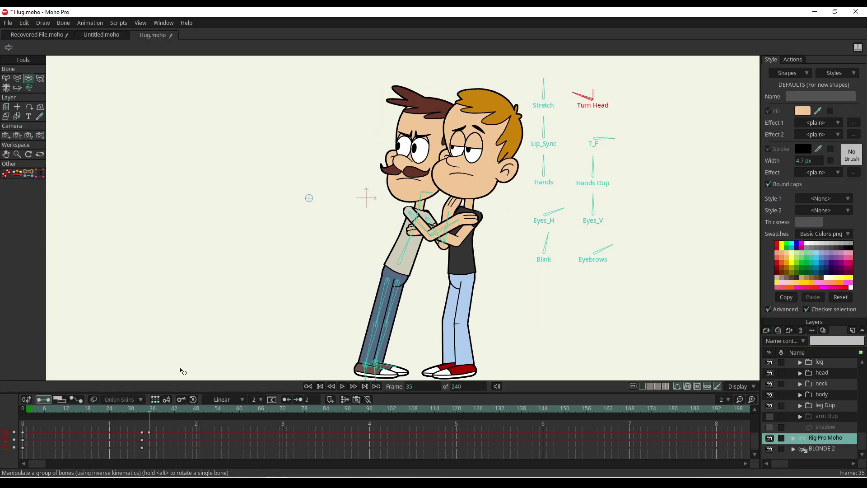
left_click_drag(143, 411, 143, 435)
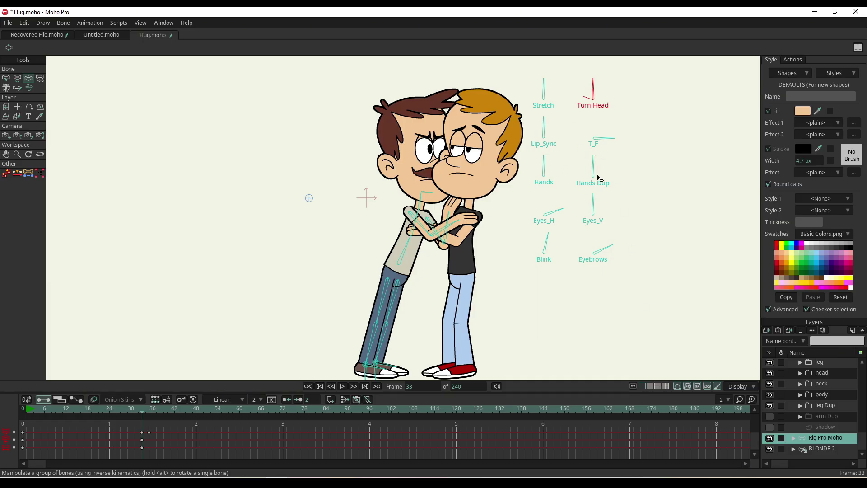
- Key the moustached character's Eyes_H control at frame 33, rotate it at frame 35 to look away, and delete its other later keys
left_click(563, 212)
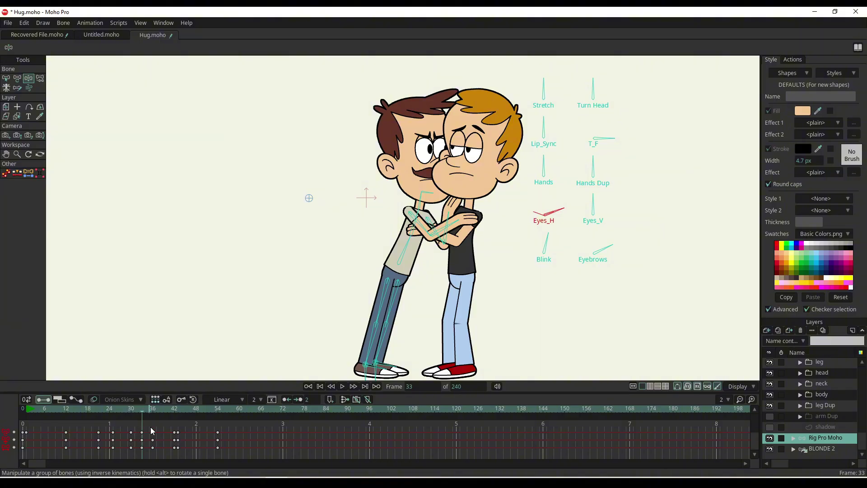
left_click(152, 412)
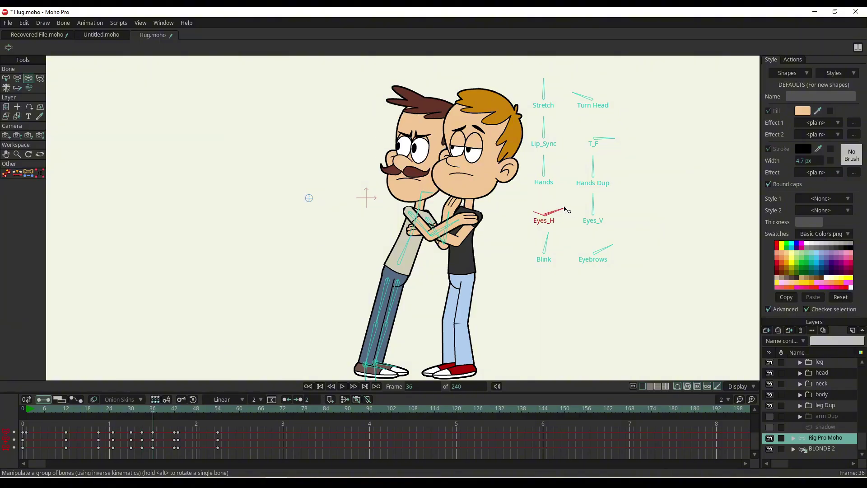
left_click_drag(568, 212, 463, 203)
left_click_drag(146, 408, 221, 435)
left_click_drag(138, 427, 222, 454)
key("Delete")
key("Delete")
key("Delete")
- Key the Blink control at frame 39, delete its later keyframes, and rotate it at frame 40 to half-close the moustached character's eyes
mouse_move(149, 413)
left_mouse_down()
mouse_move(161, 413)
mouse_move(151, 451)
mouse_move(148, 416)
mouse_move(138, 411)
mouse_move(221, 421)
mouse_move(150, 422)
mouse_move(161, 422)
left_mouse_up()
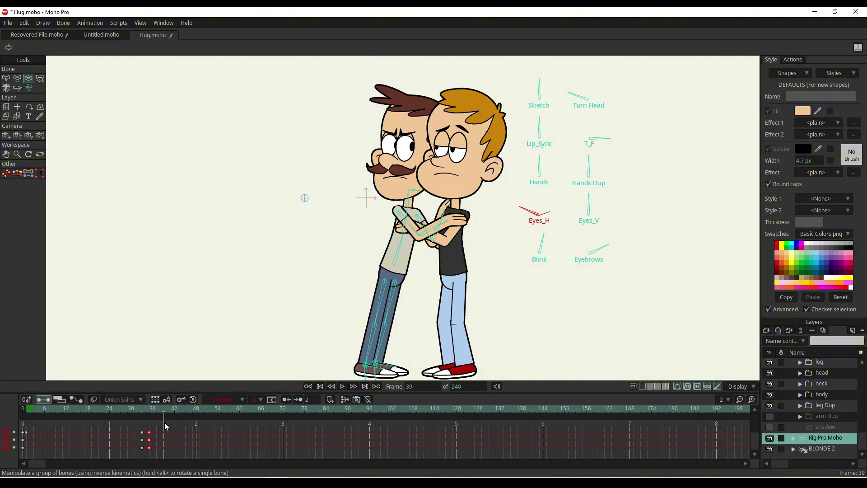
left_click(541, 244)
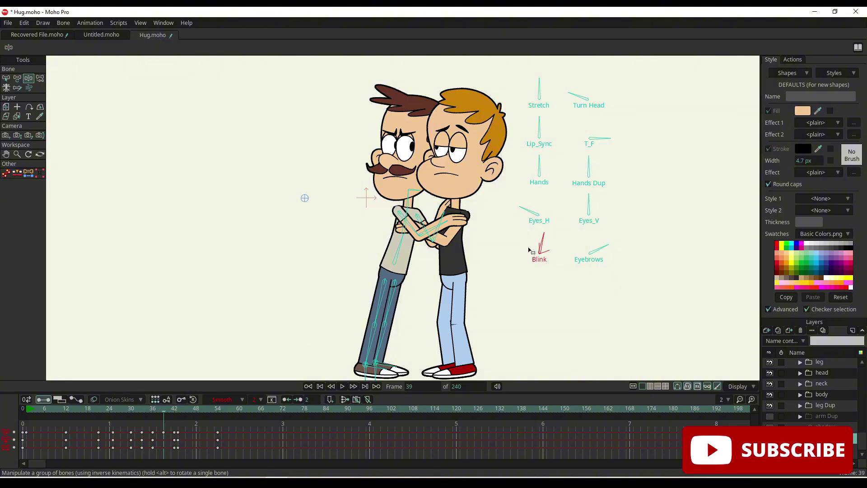
left_click(167, 427)
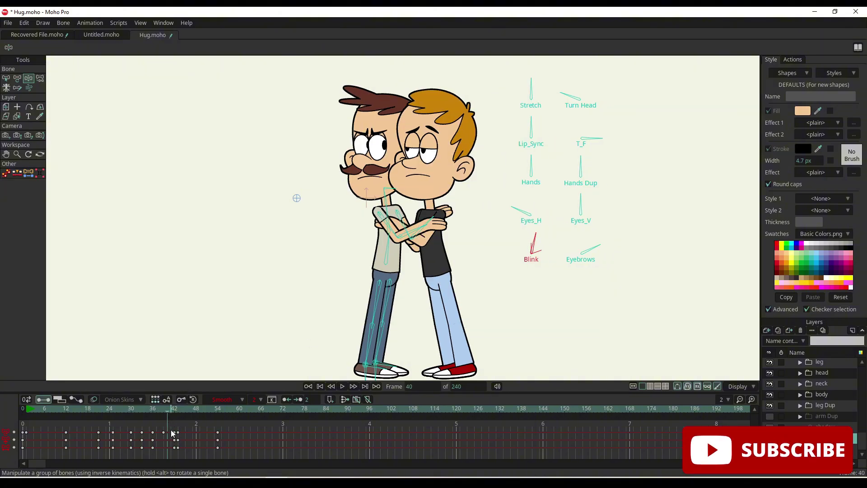
left_click_drag(168, 427, 226, 456)
key("Delete")
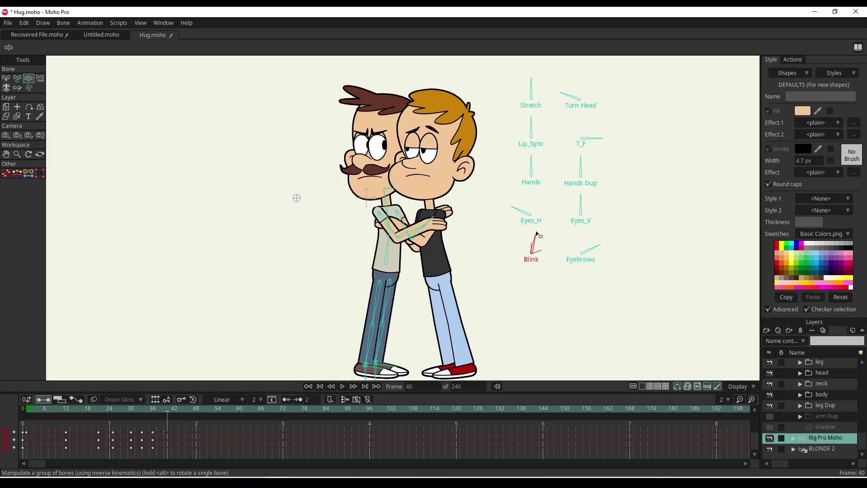
left_click_drag(539, 236, 549, 245)
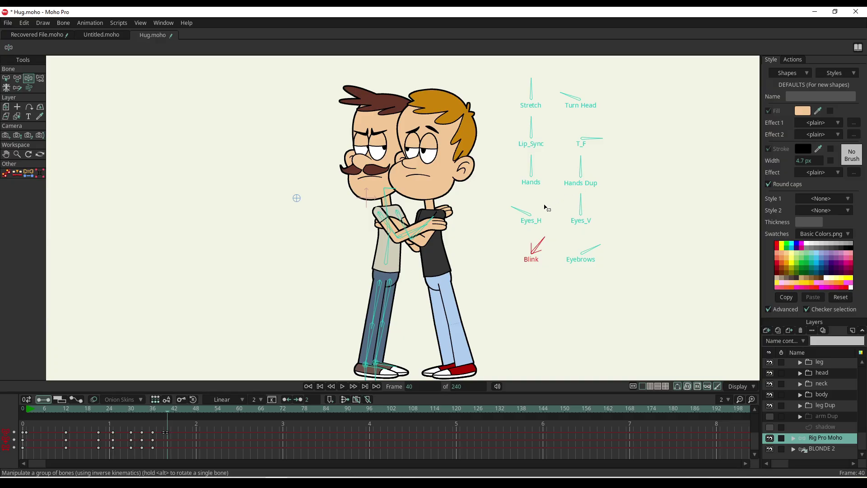
- Clear the Lip_Sync keyframes from frame 42 onward, key it at frame 38, and rotate it at frame 41 to show clenched teeth
left_click(534, 130)
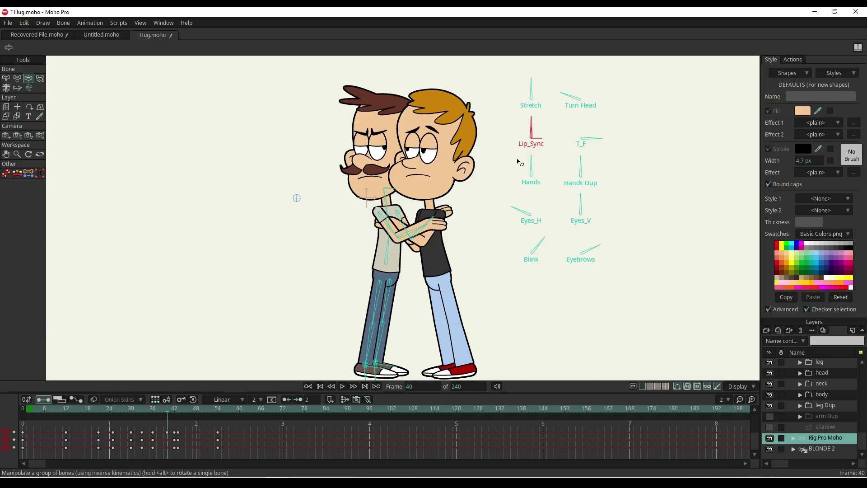
left_click_drag(173, 429, 237, 457)
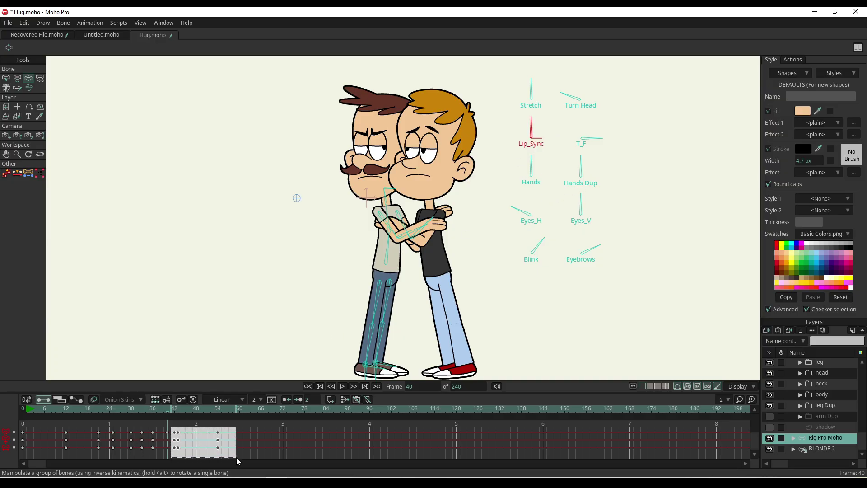
key("Delete")
left_click(164, 411)
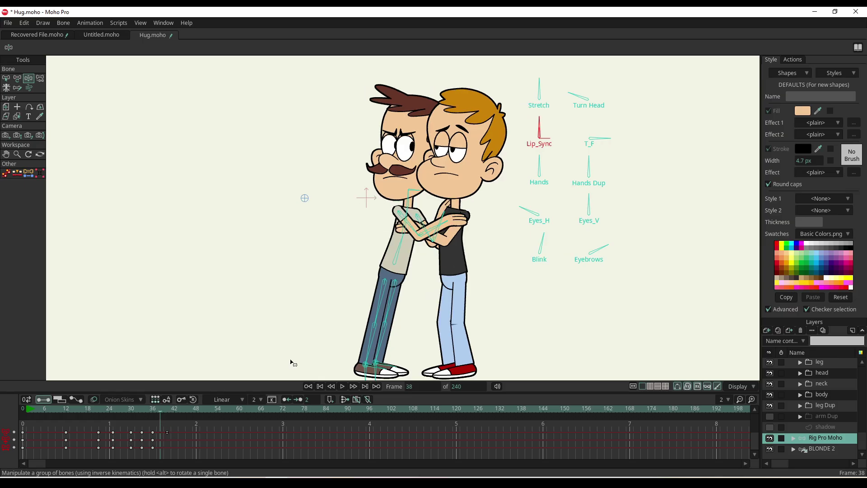
left_click(541, 130)
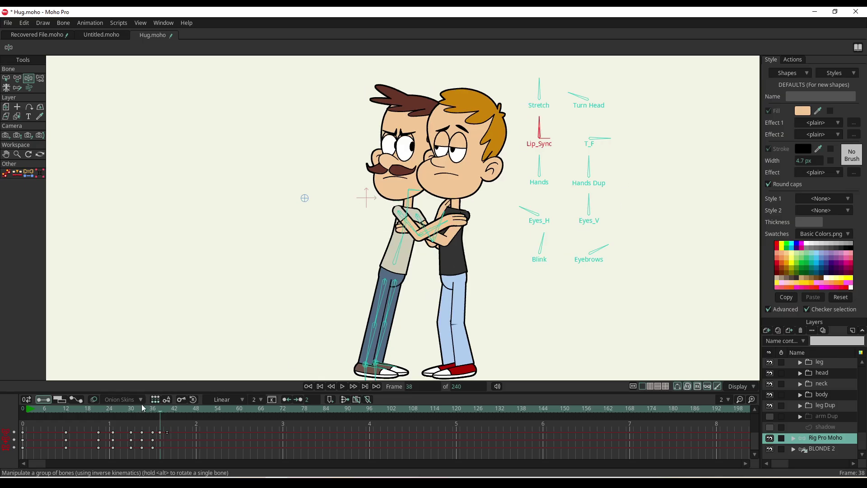
left_click(169, 411)
mouse_move(538, 126)
left_mouse_down()
mouse_move(559, 135)
mouse_move(552, 136)
left_mouse_up()
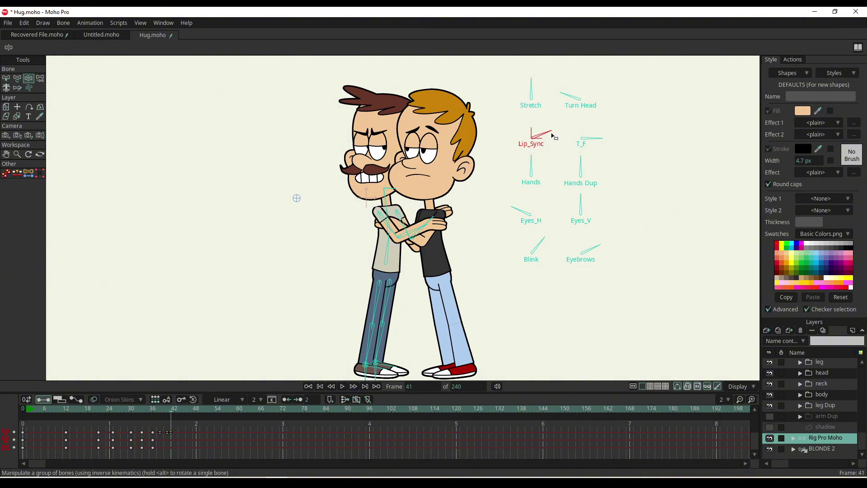
- Play back the hug animation to check the moustached character's head turn, eyes and mouth
left_click_drag(168, 408, 146, 417)
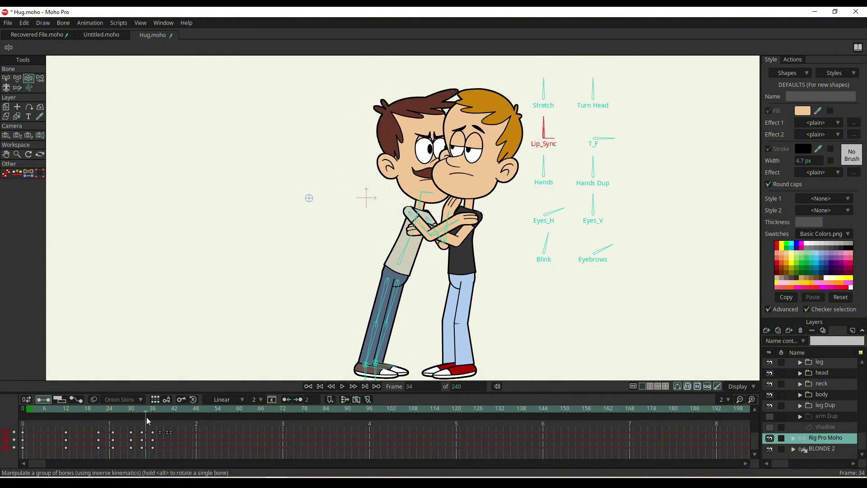
key("space")
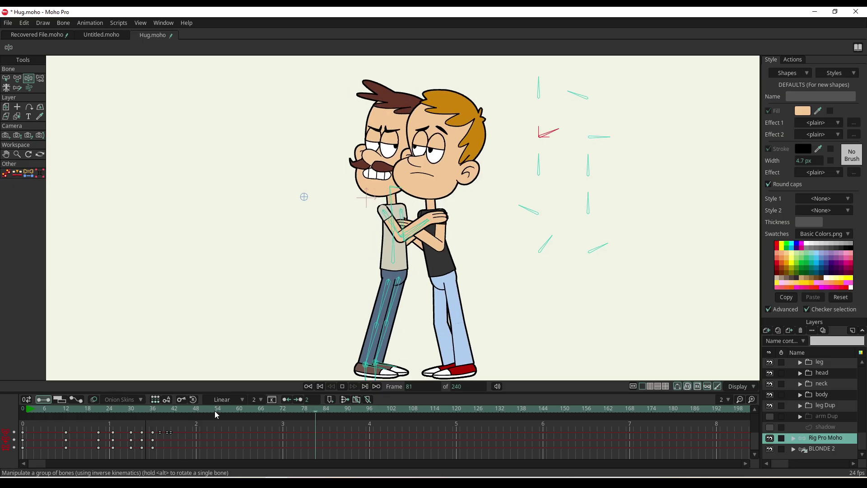
left_click_drag(215, 411, 46, 416)
key("space")
key("space")
left_click_drag(189, 408, 28, 411)
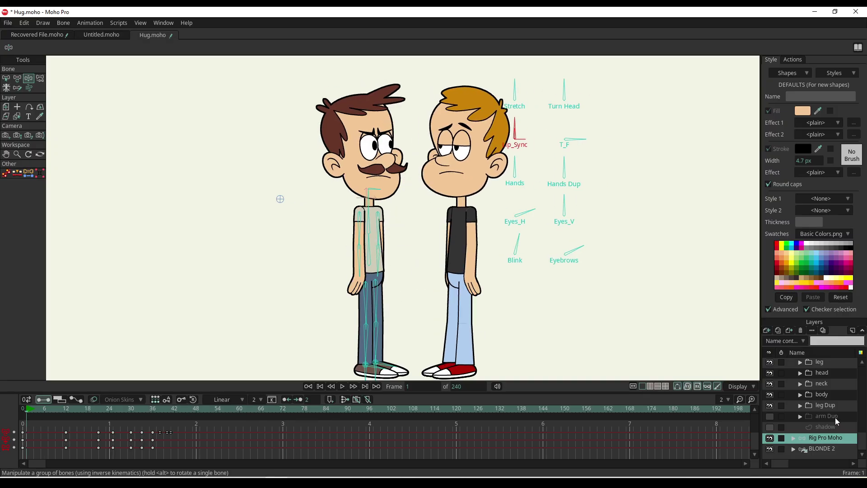
- Select the Rig Pro Moho 2 layer and, at frame 1, rotate its T_F control upright to give the blond character a smile
scroll(822, 384, "down", 10)
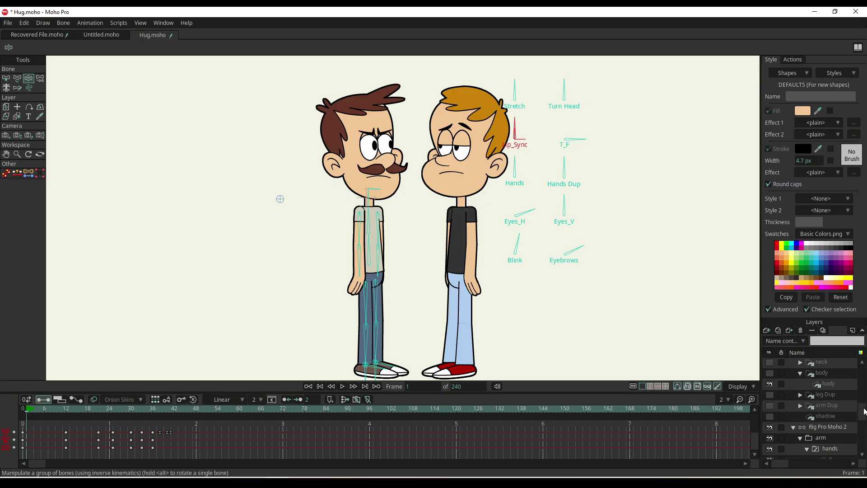
scroll(864, 412, "down", 5)
left_click(831, 364)
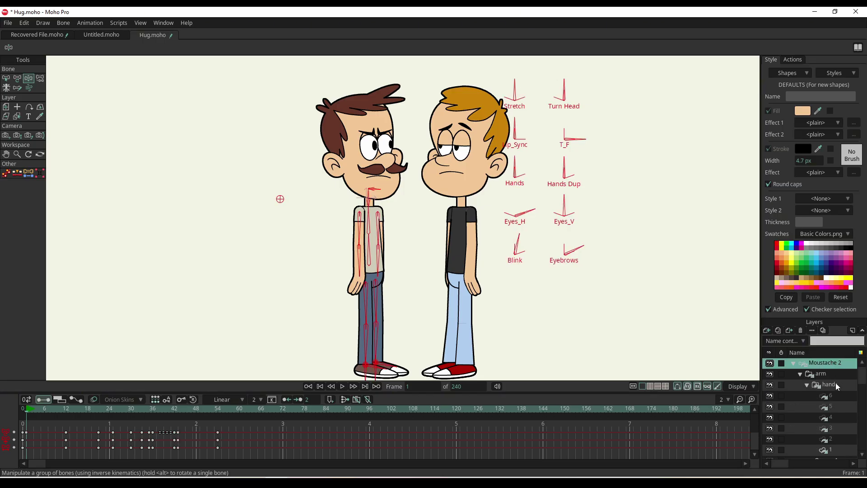
left_click(793, 364)
left_click(818, 375)
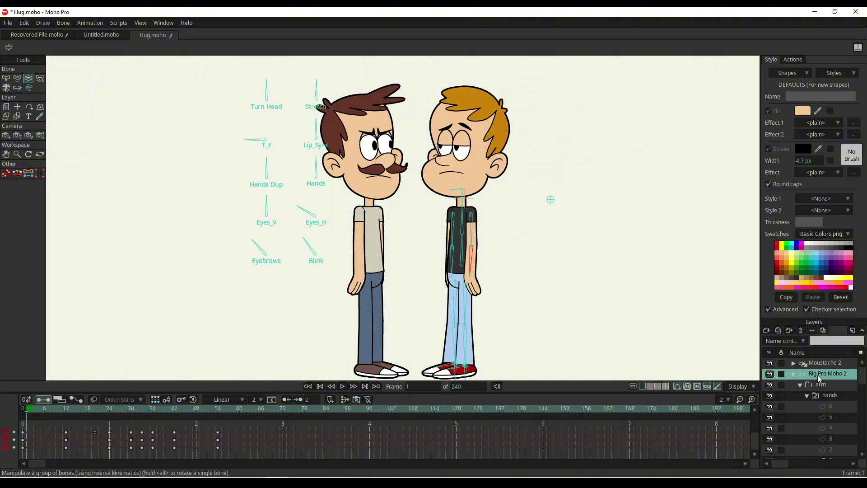
left_click_drag(262, 141, 267, 121)
- Rotate the blond character's Eyebrows control to a nearly upright, relaxed pose at frame 1 and delete its later keyframes
left_click_drag(264, 254, 268, 248)
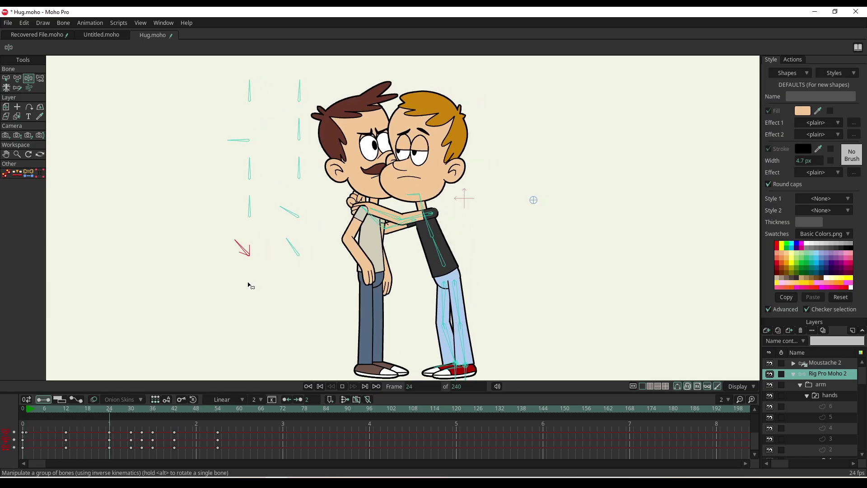
left_click_drag(53, 430, 247, 443)
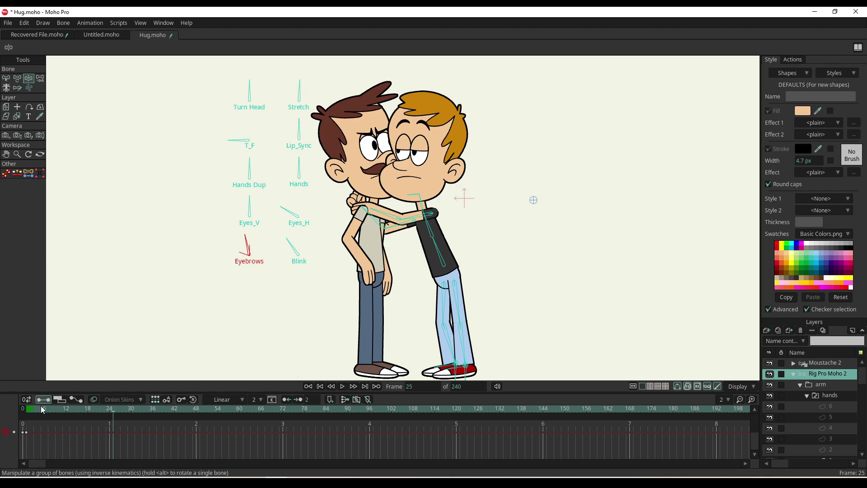
key("space")
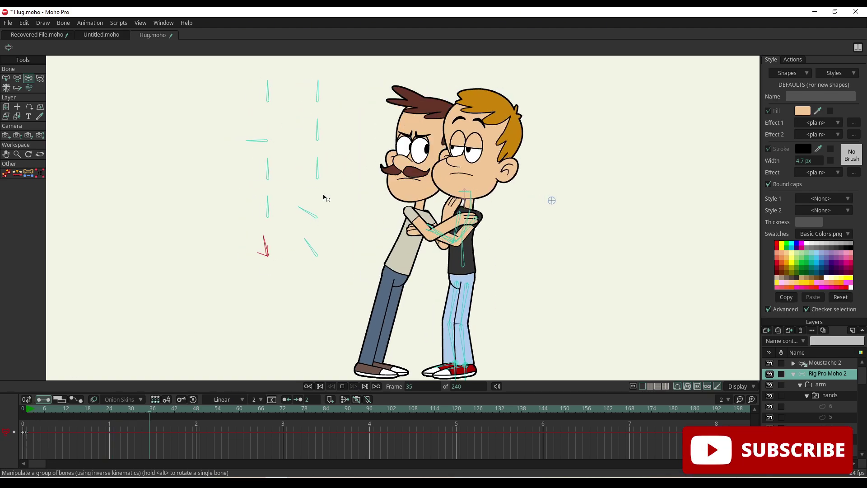
key("space")
- Delete the blond character's T_F keyframes after frame 1 so the smile holds through the animation
left_click(261, 141)
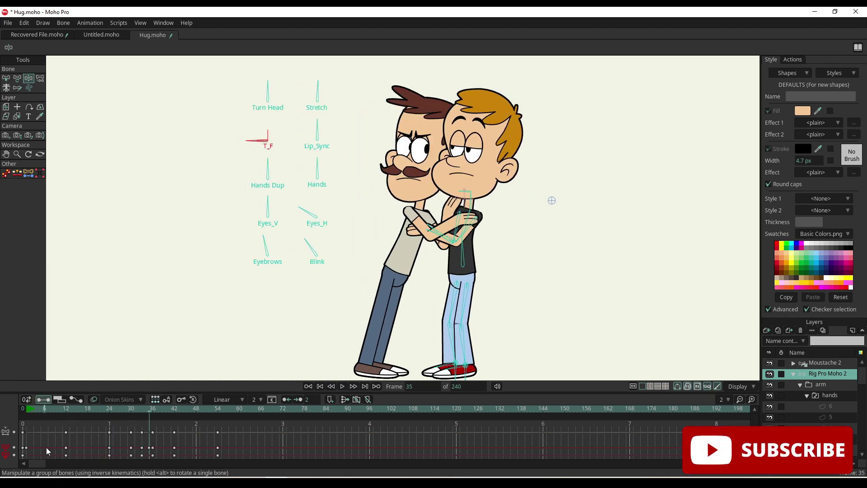
left_click_drag(53, 423, 265, 469)
key("Delete")
left_click(17, 413)
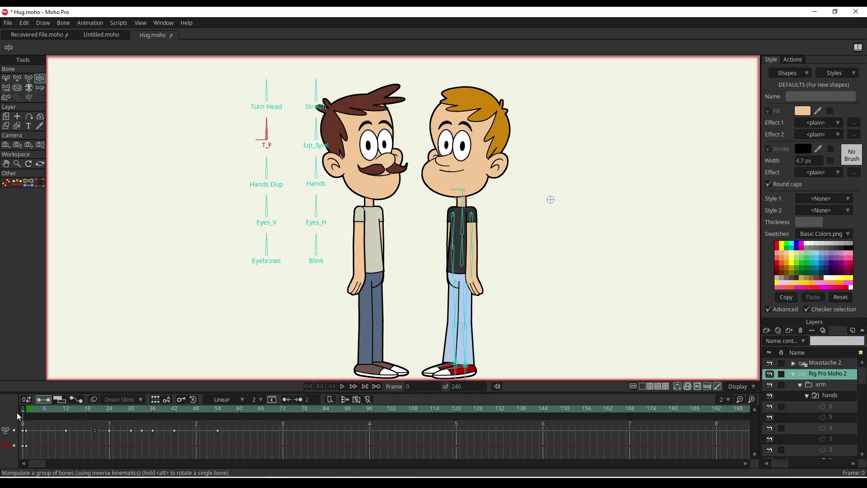
- Play the animation from the start to review both characters' expressions during the hug
key("space")
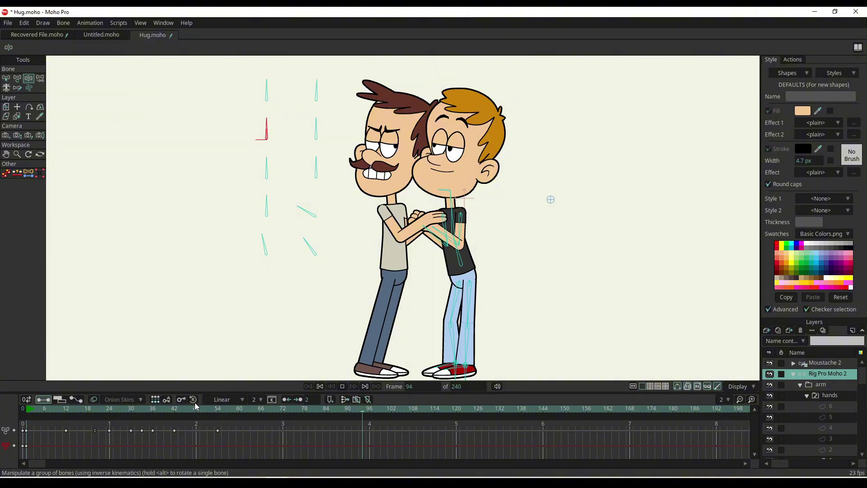
key("space")
key("shift+ctrl+Left")
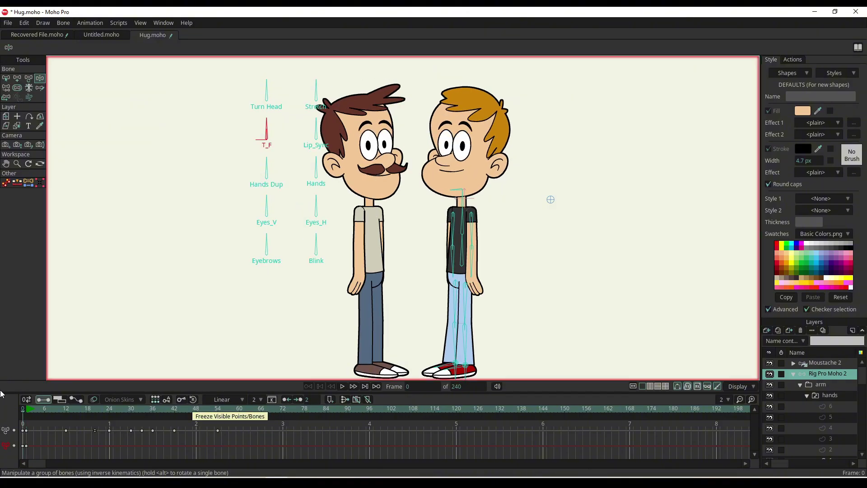
key("space")
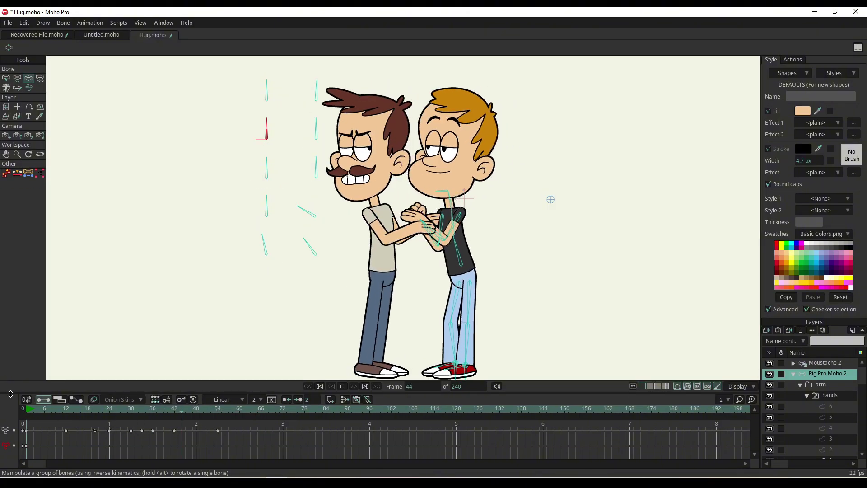
key("space")
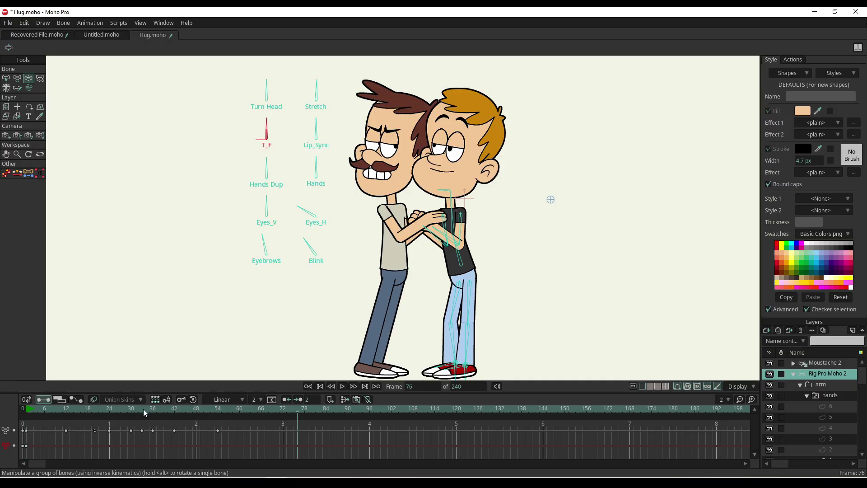
- At frame 43, wrap the blond character's arms around the mustached character and shift the blond character's root bone slightly toward him
left_click_drag(142, 408, 178, 424)
left_click(435, 234)
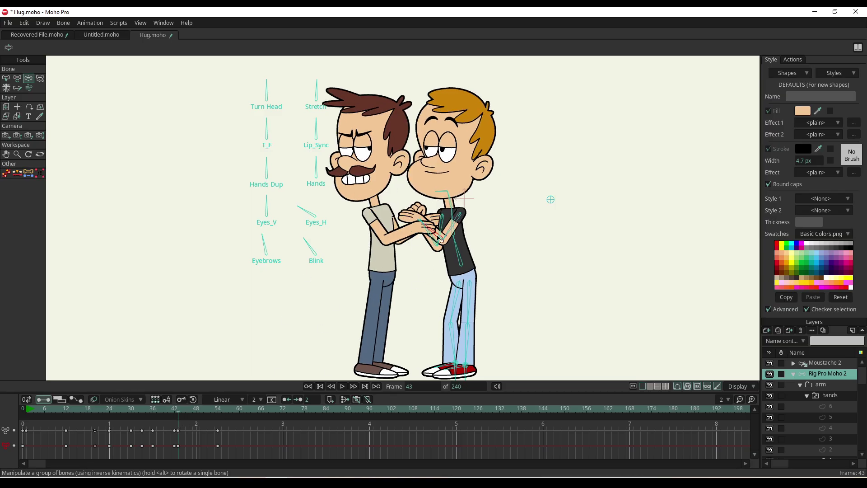
left_click_drag(446, 233, 421, 228)
left_click_drag(548, 202, 545, 199)
- Set the blond character's new keyframes at frame 43 to Smooth interpolation
left_click_drag(178, 412, 177, 412)
left_click(178, 430)
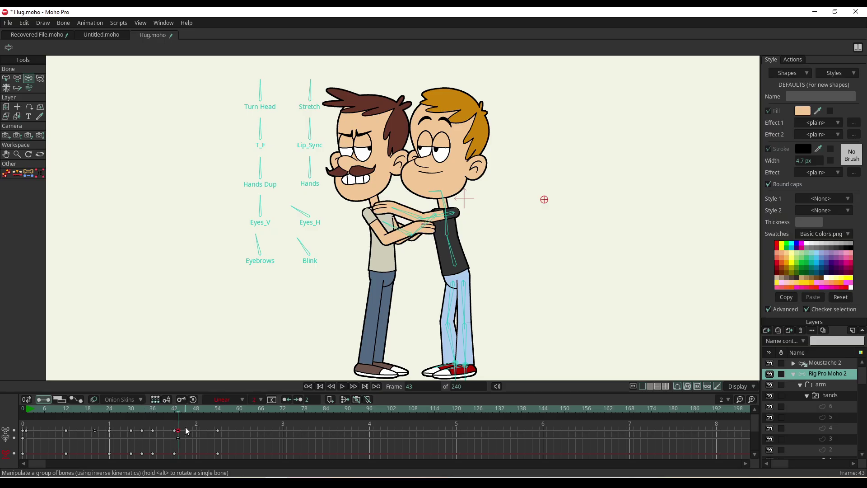
left_click(178, 438, "shift")
left_click(217, 400)
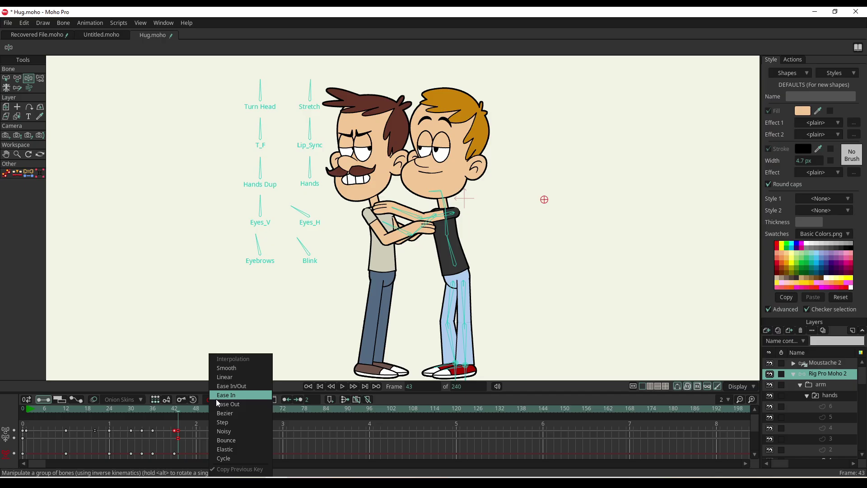
left_click(226, 377)
left_click(192, 425)
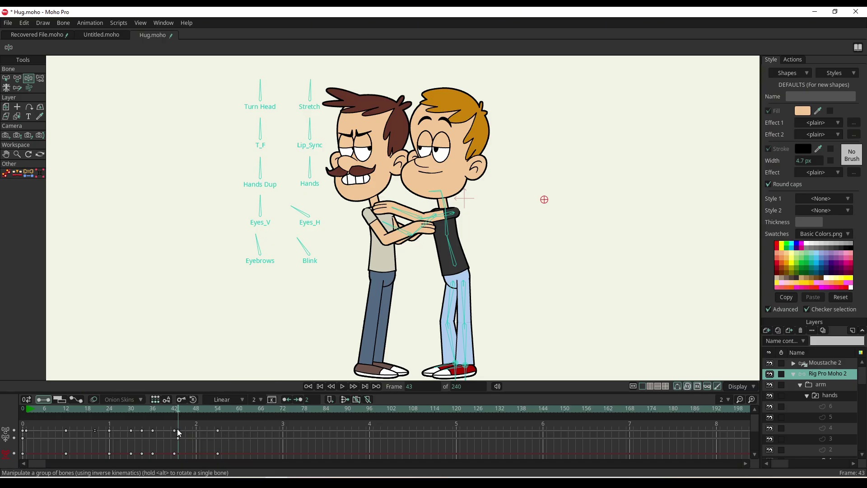
- Retime the blond character's keyframes, moving those at frame 43 to frame 45 and the preceding ones to frame 41, and play back the timing
mouse_move(174, 430)
left_mouse_down()
mouse_move(188, 438)
mouse_move(178, 411)
mouse_move(185, 438)
left_mouse_up()
left_click(161, 410)
left_click(170, 411)
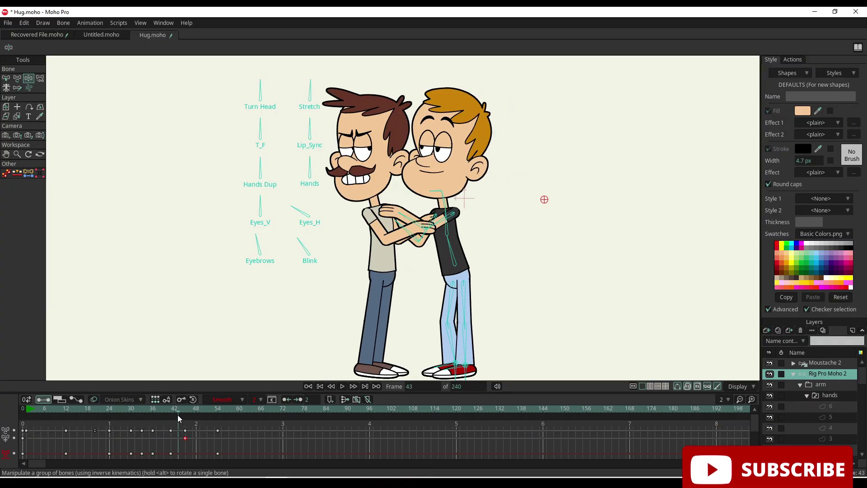
left_click(141, 411)
key("space")
key("space")
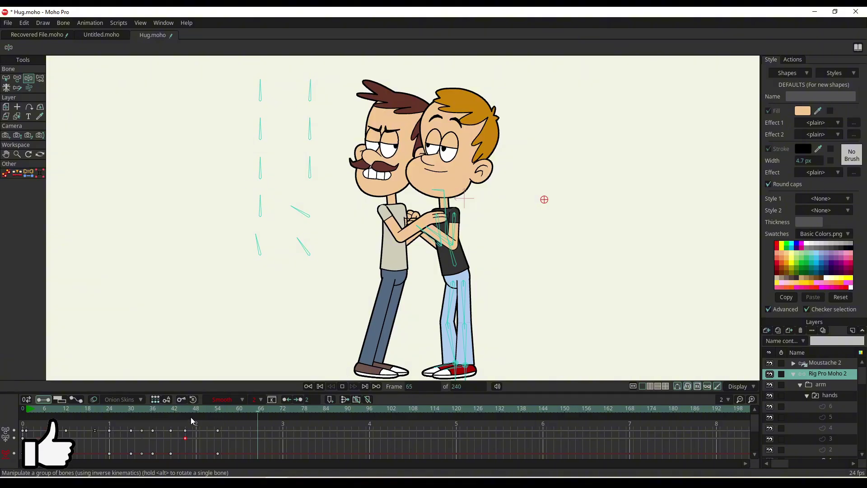
- Delete the blond character's keyframes at frame 54 and go to frame 55
left_click_drag(209, 422, 224, 436)
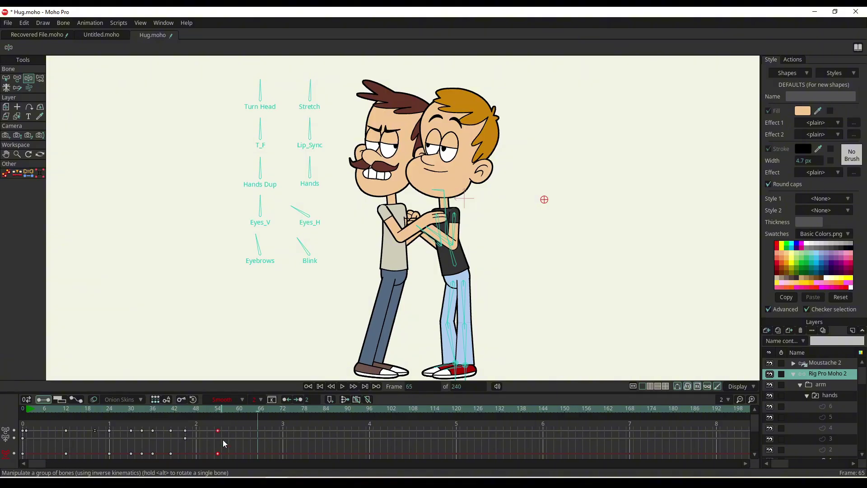
key("Delete")
left_click_drag(179, 410, 223, 425)
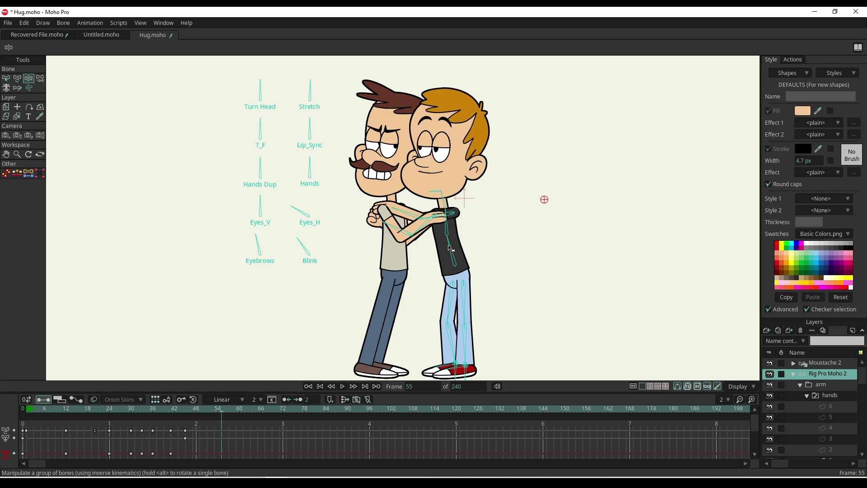
- At frame 55, shift the blond character's root bone slightly back and adjust his lower arm in the hug
left_click_drag(449, 247, 523, 228)
key("ctrl+z")
key("ctrl+z")
key("ctrl+z")
key("ctrl+z")
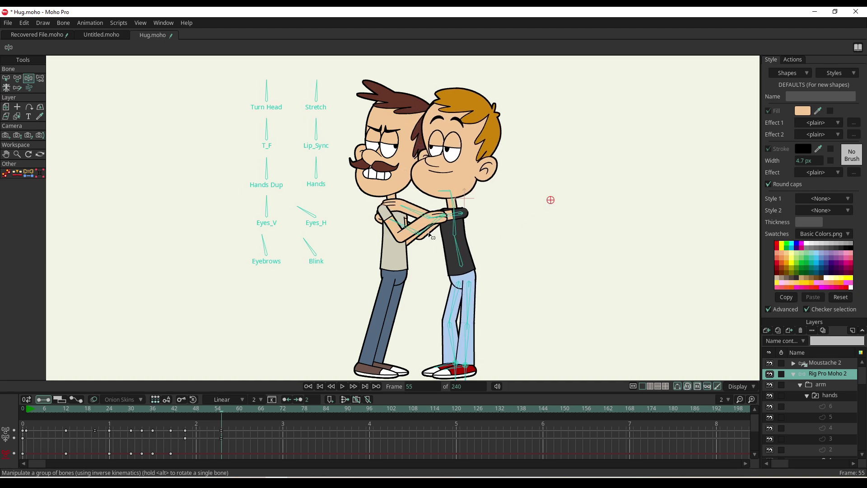
mouse_move(430, 235)
left_mouse_down()
mouse_move(420, 240)
mouse_move(427, 238)
left_mouse_up()
- Select all of the blond character's keyframes up to frame 55 and set their interpolation to Smooth
left_click_drag(235, 421, 16, 460)
left_click(223, 399)
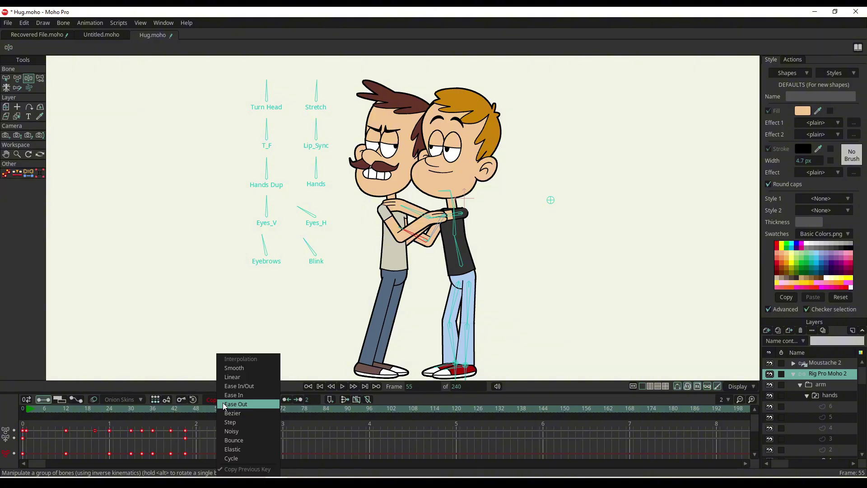
left_click(243, 368)
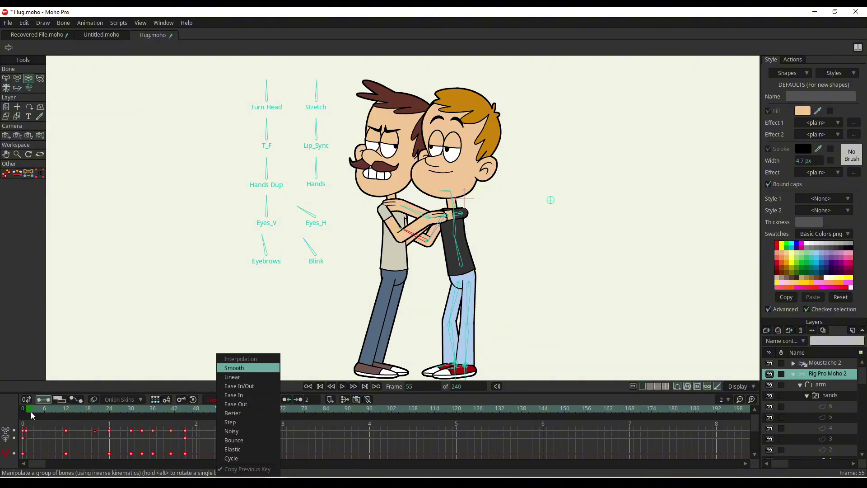
- Play the hug animation several times from its opening frames to review the smoothed motion and arm poses
left_click(31, 408)
key("space")
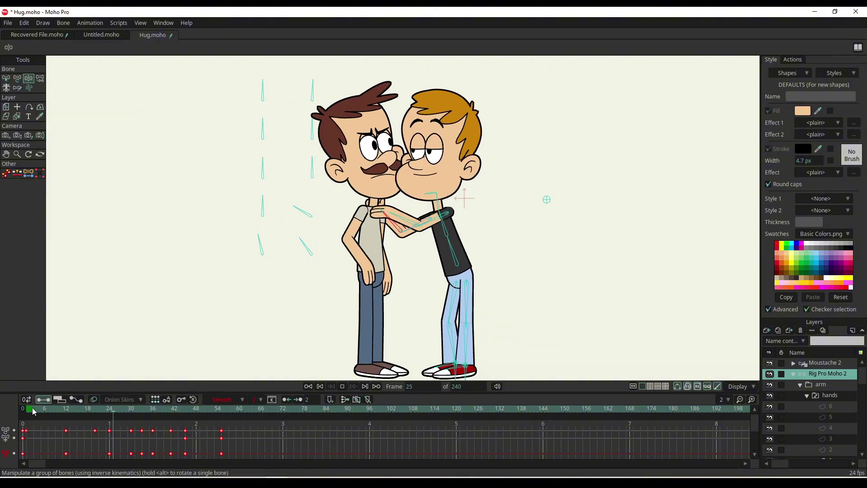
key("space")
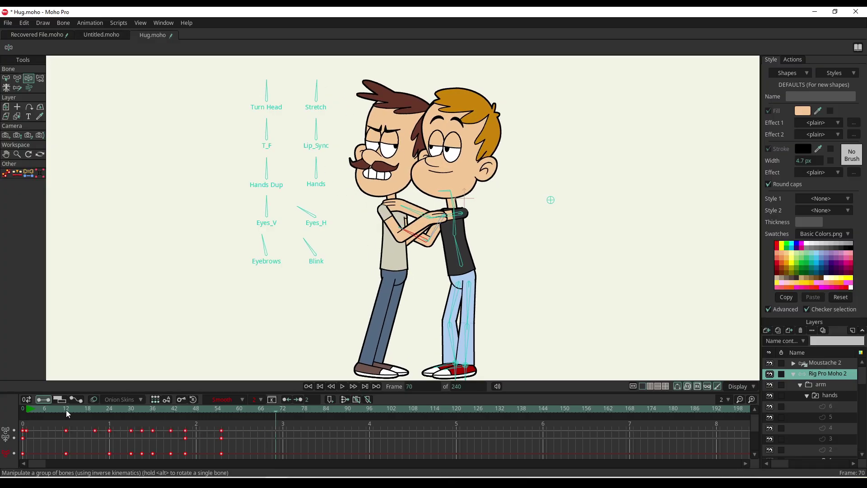
mouse_move(66, 410)
left_mouse_down()
mouse_move(218, 408)
mouse_move(67, 413)
left_mouse_up()
key("space")
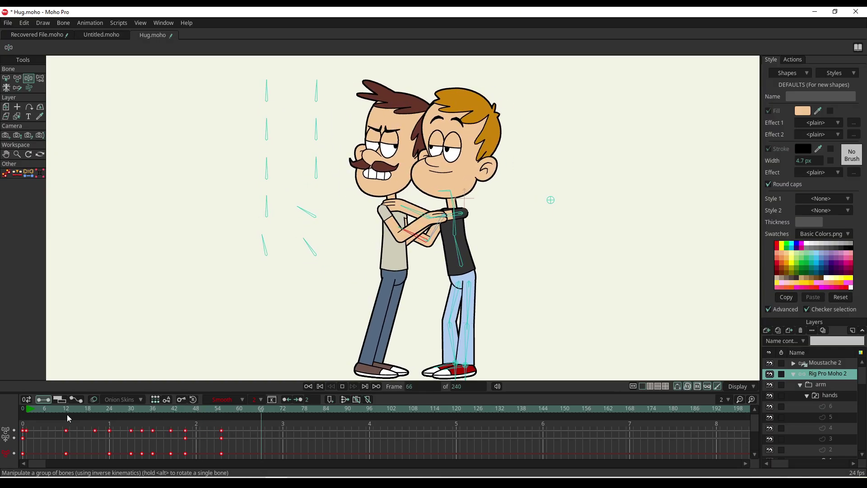
key("space")
left_click(23, 416)
key("space")
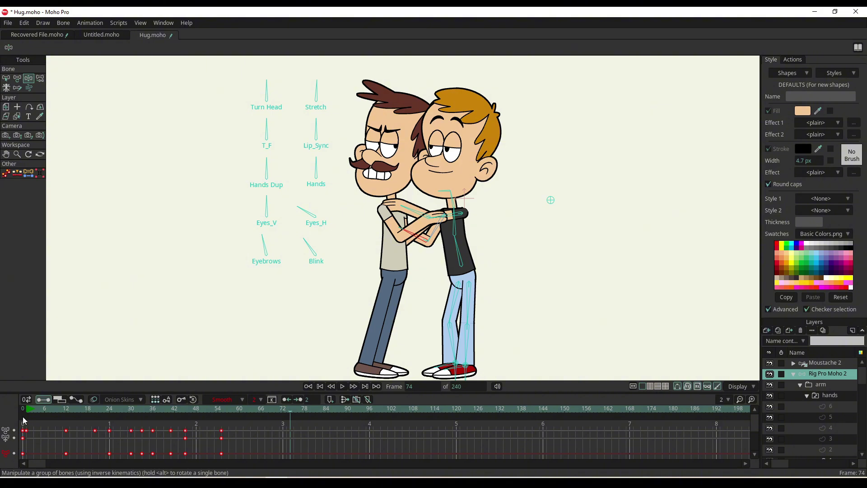
scroll(353, 300, "up", 2)
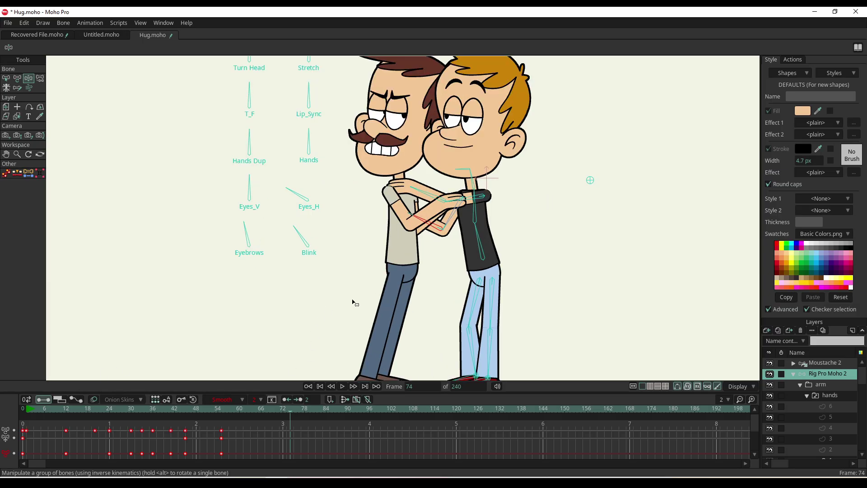
scroll(306, 292, "down", 1)
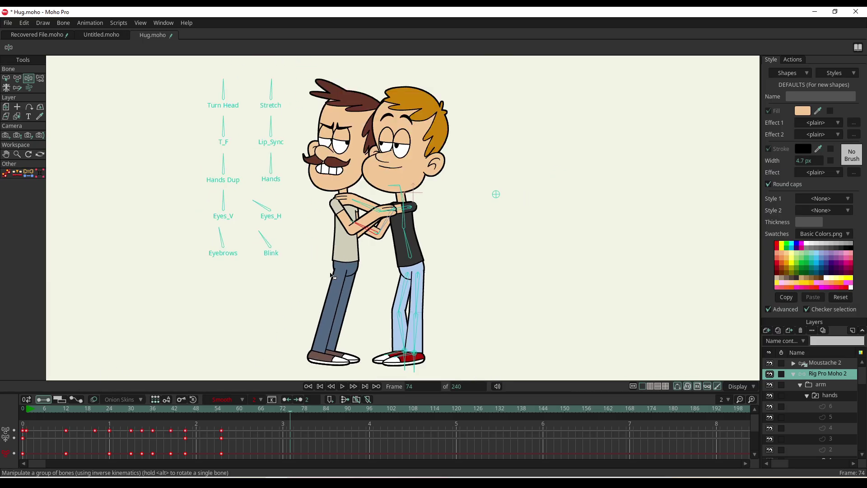
scroll(333, 276, "up", 3)
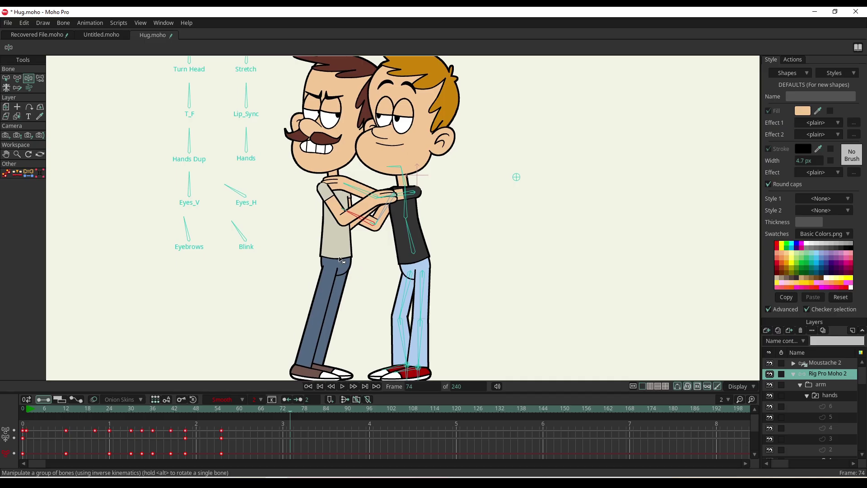
scroll(348, 259, "down", 1)
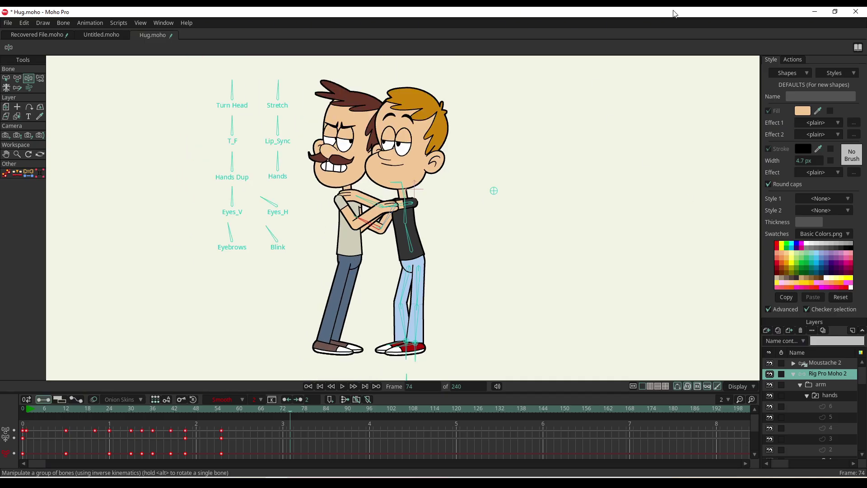